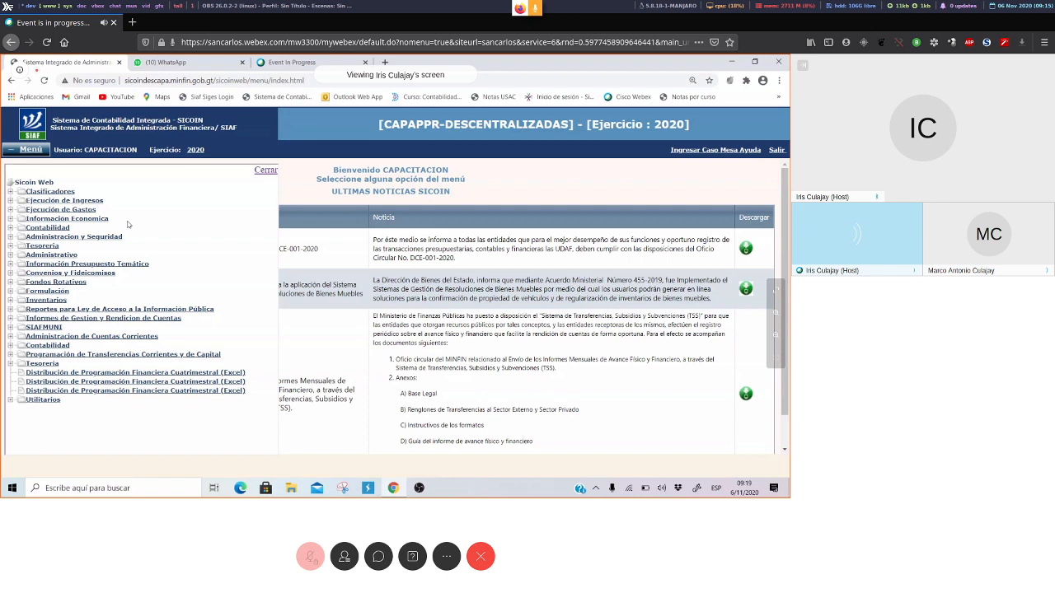
Step: Expand the Fondos Rotativos folder in the Sicoin Web navigation tree
{"action": "left_click", "coordinate": [11, 283]}
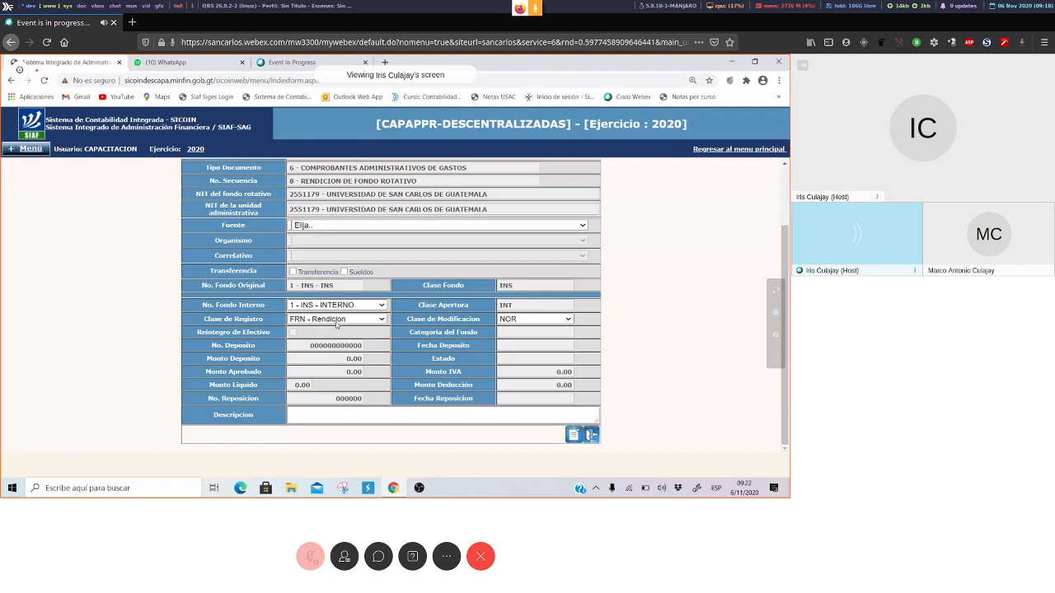
Step: Set the Clase de Registro of the FR03 document to FRT - Rnd. Final Parcial
{"action": "left_click", "coordinate": [381, 320]}
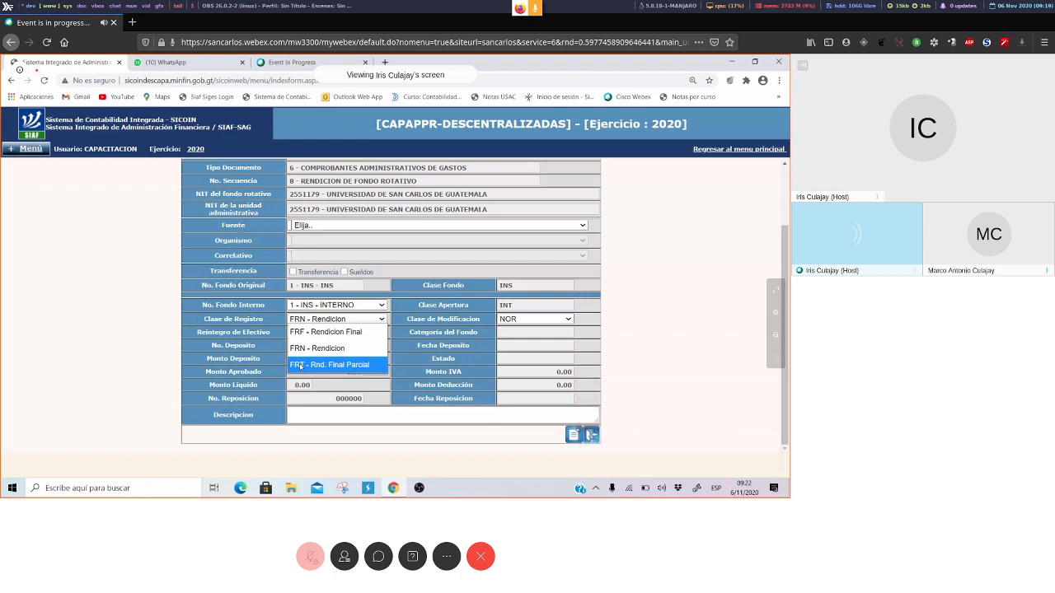
{"action": "left_click", "coordinate": [300, 366]}
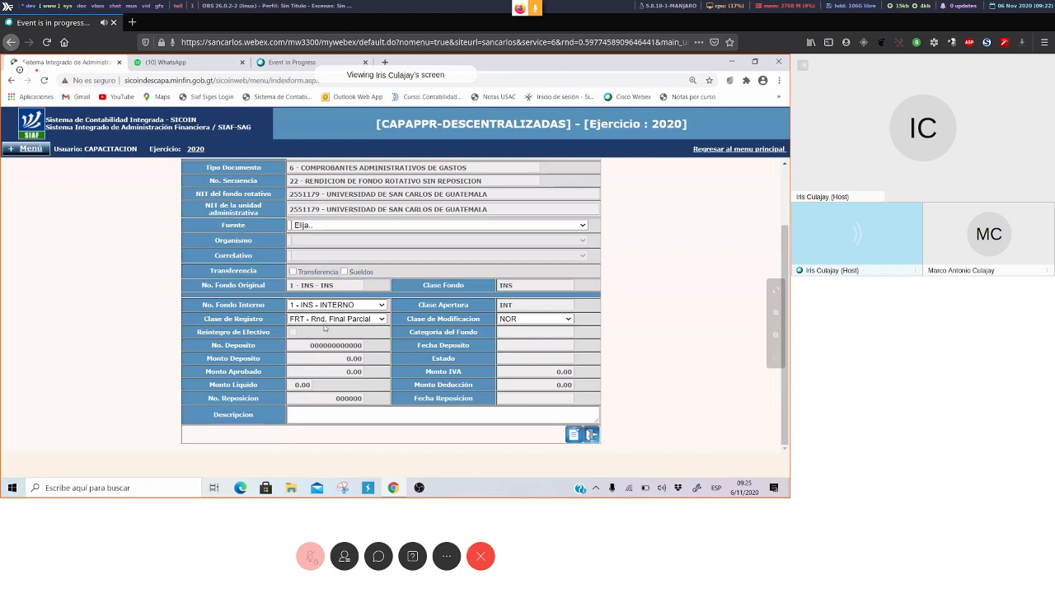
{"action": "left_click", "coordinate": [380, 323]}
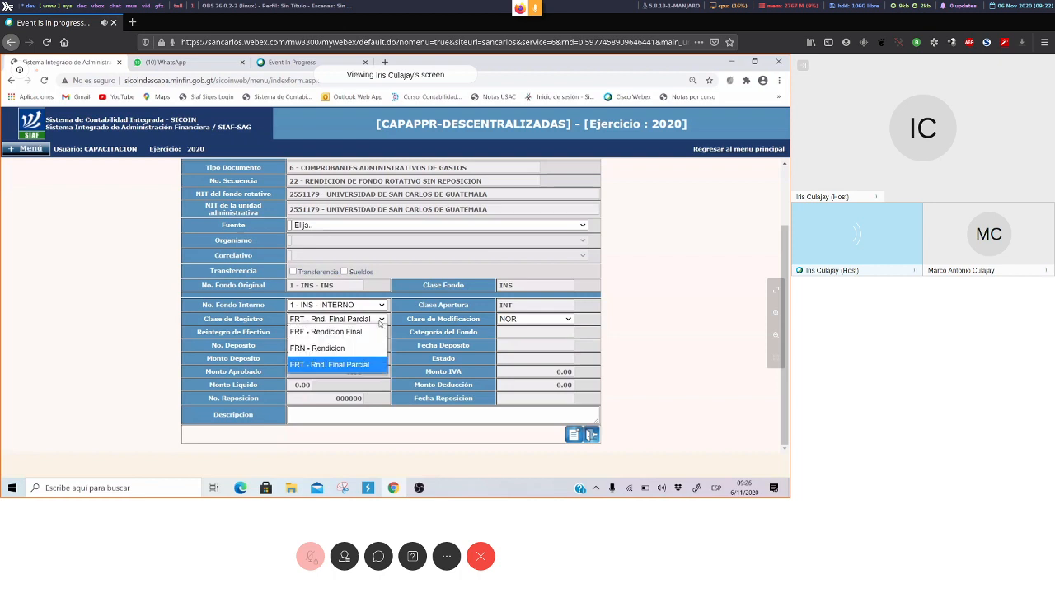
{"action": "left_click", "coordinate": [362, 368]}
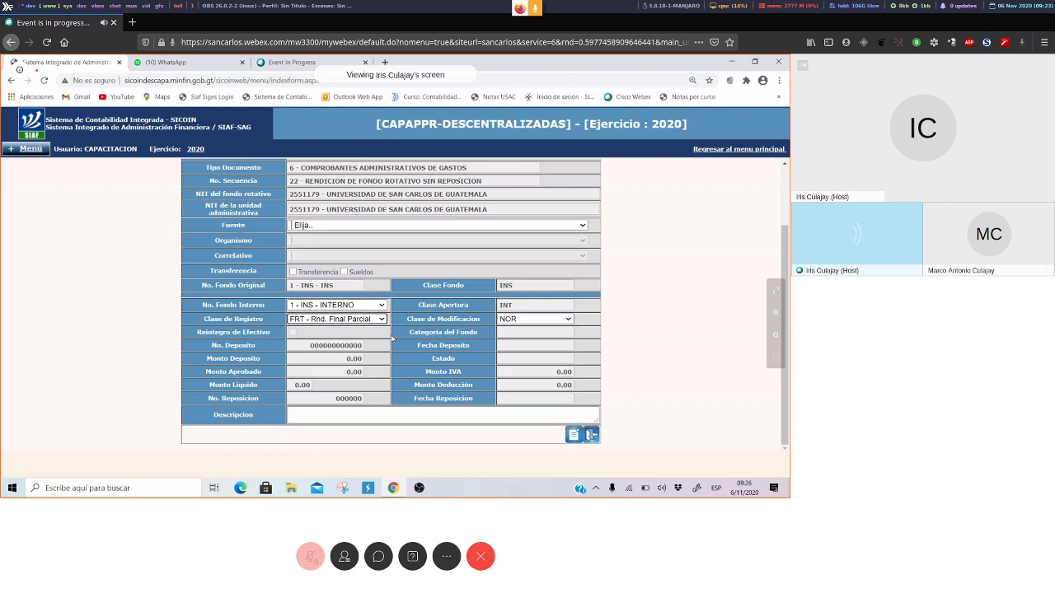
Step: Set the Clase de Registro to FRF - Rendicion Final and examine the deposit number, amount and date fields
{"action": "left_click", "coordinate": [381, 320]}
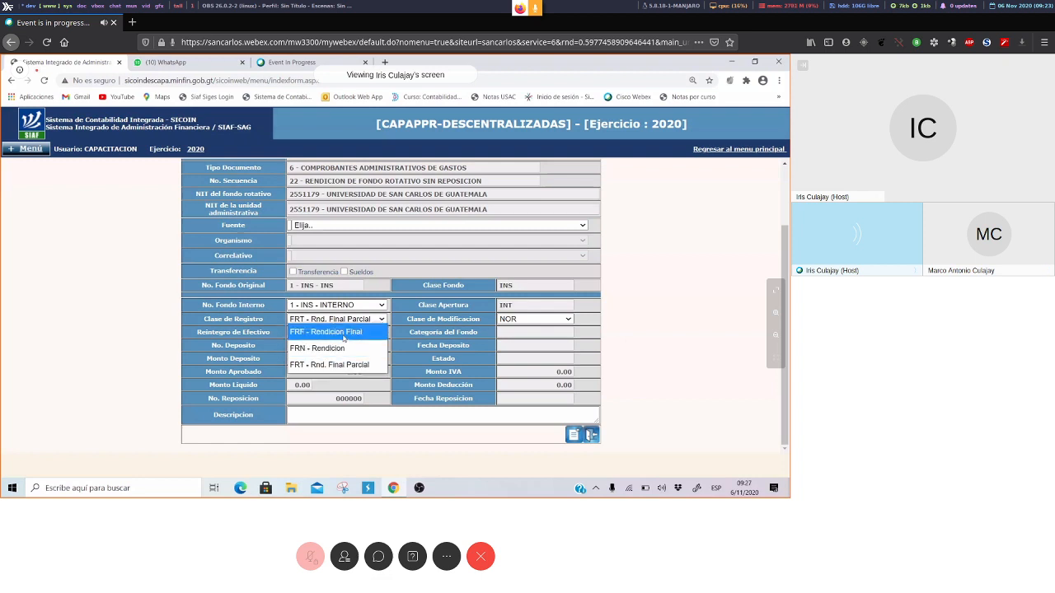
{"action": "left_click", "coordinate": [343, 333]}
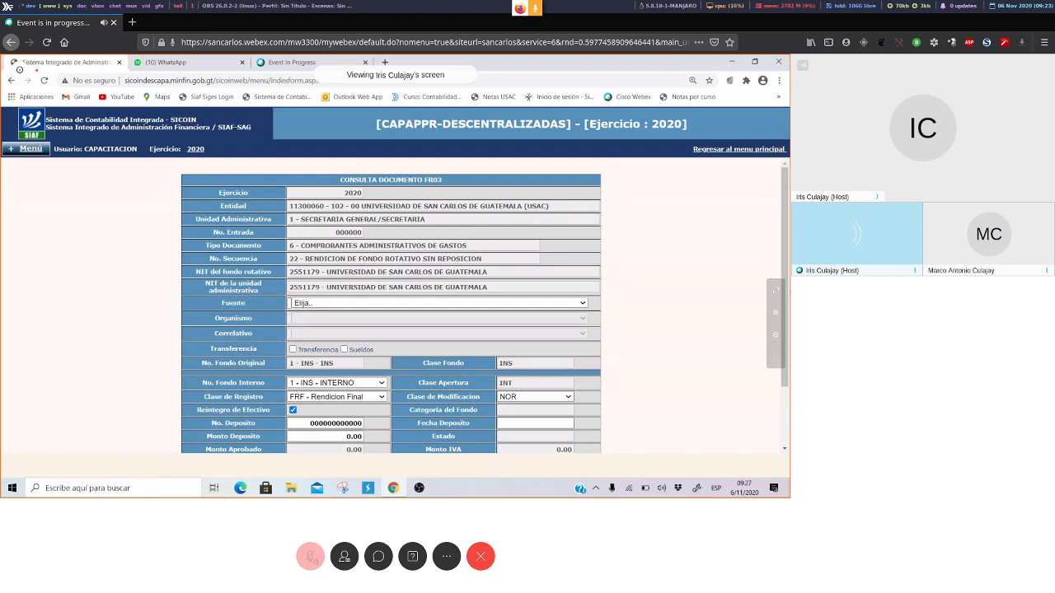
{"action": "scroll", "coordinate": [785, 450], "scroll_direction": "down", "scroll_amount": 2}
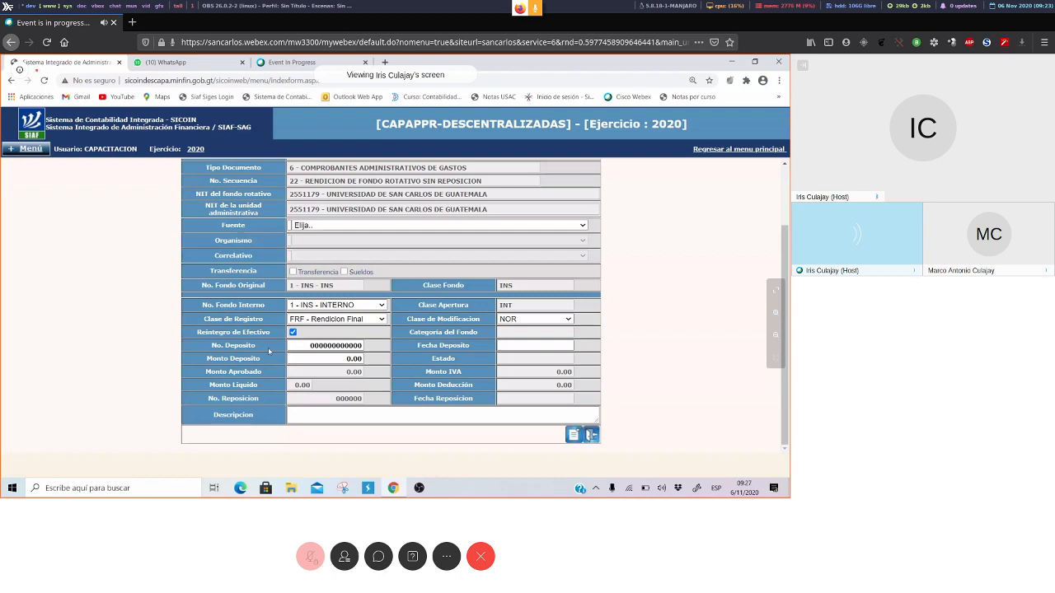
{"action": "left_click", "coordinate": [301, 345]}
{"action": "left_click", "coordinate": [326, 360]}
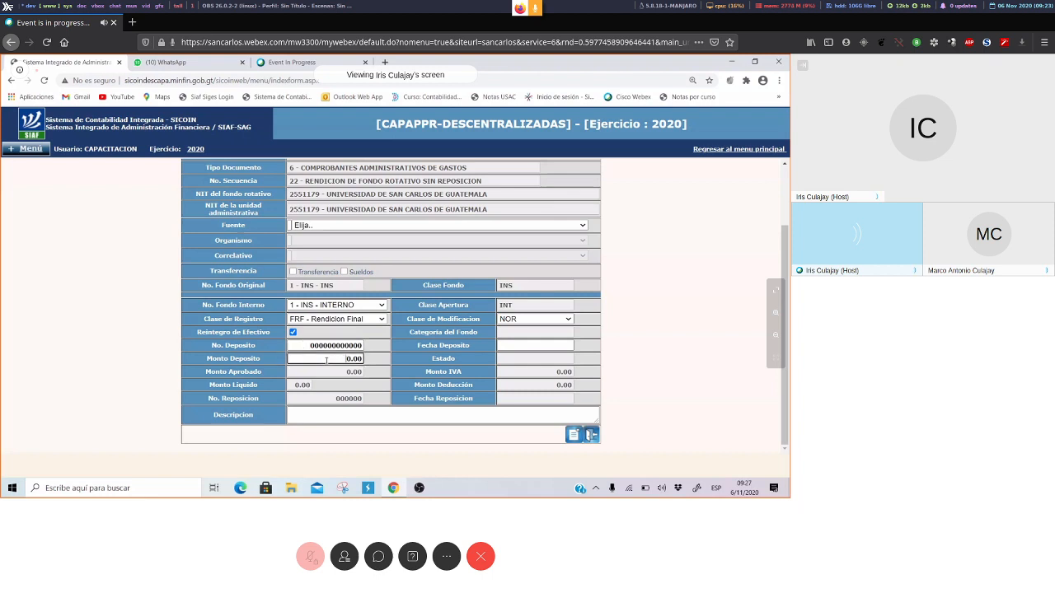
{"action": "left_click", "coordinate": [515, 341]}
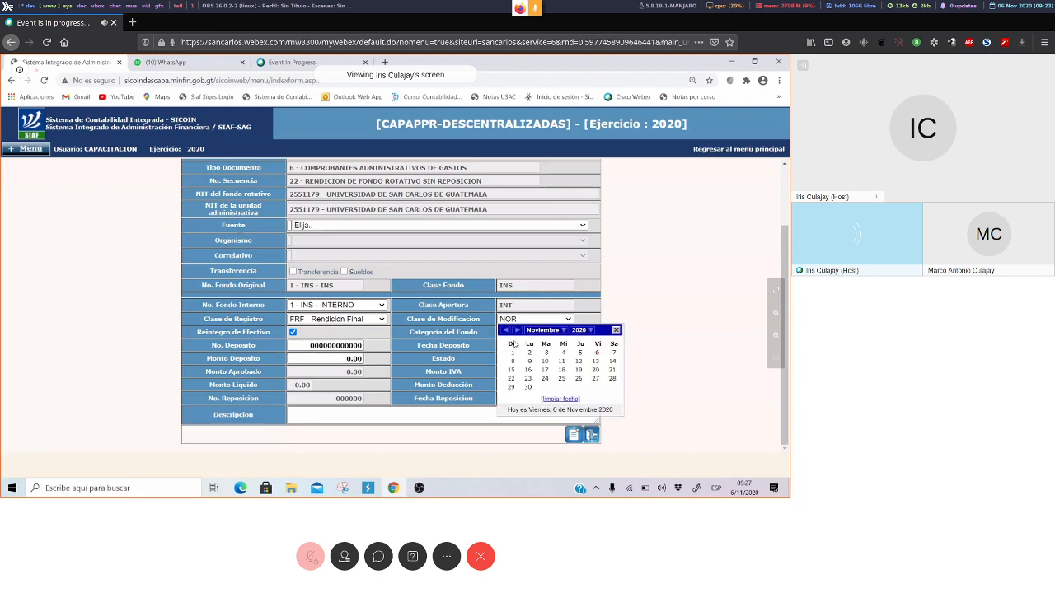
{"action": "left_click", "coordinate": [646, 268]}
{"action": "left_click_drag", "start_coordinate": [646, 268], "coordinate": [176, 391]}
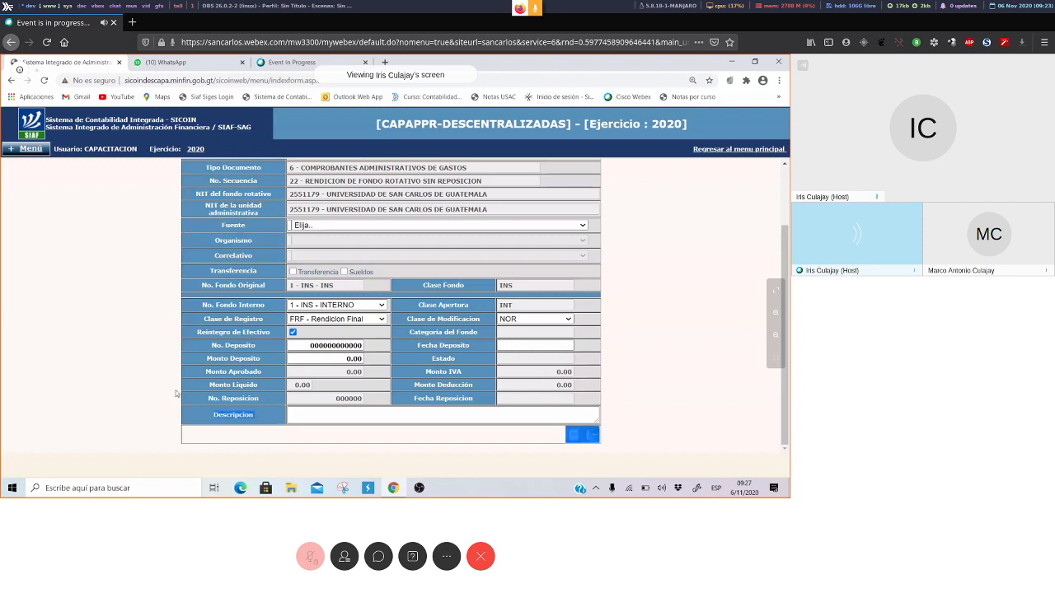
Step: Clear the Reintegro de Efectivo option and set the Clase de Registro back to FRT - Rnd. Final Parcial
{"action": "left_click", "coordinate": [292, 333]}
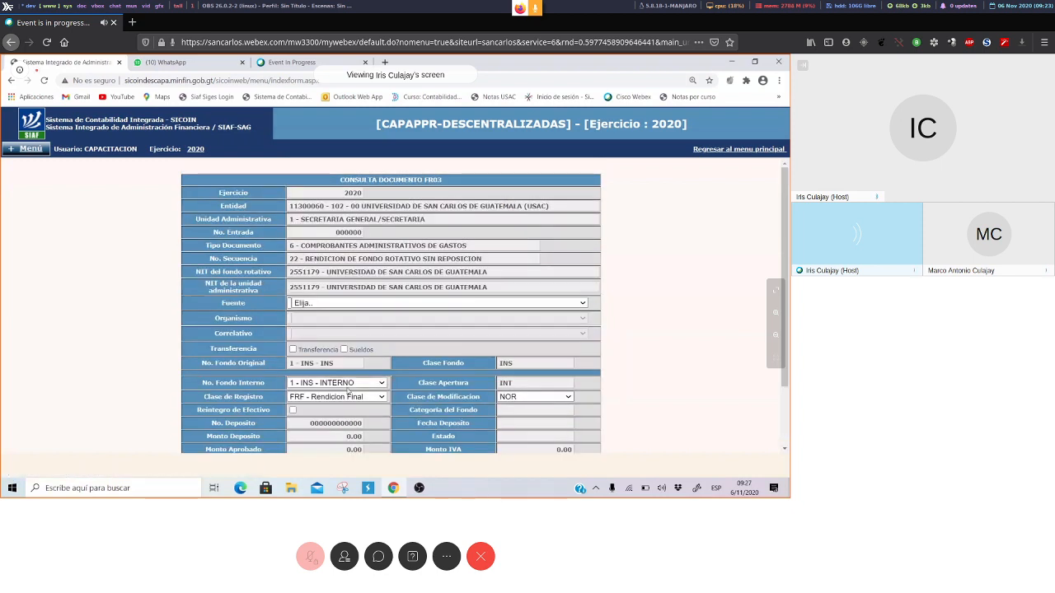
{"action": "left_click", "coordinate": [785, 450]}
{"action": "left_click", "coordinate": [784, 450]}
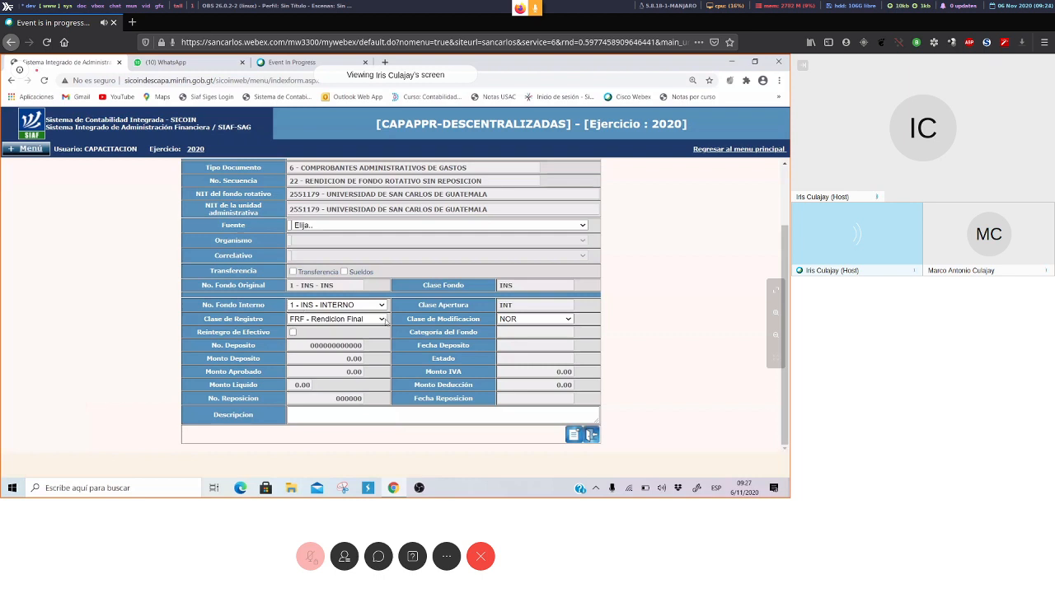
{"action": "left_click", "coordinate": [384, 320]}
{"action": "left_click", "coordinate": [356, 372]}
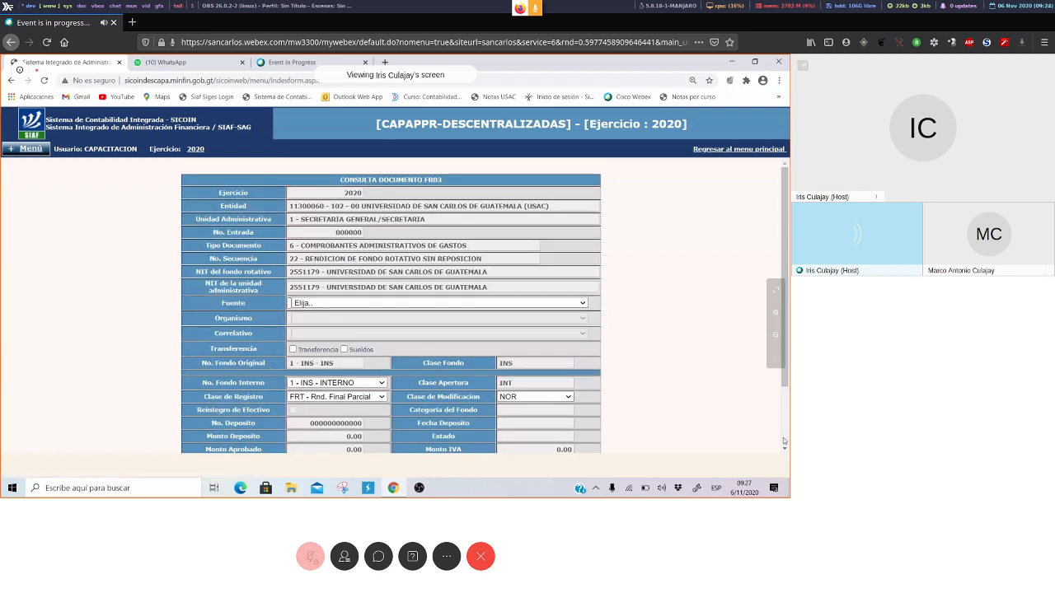
{"action": "scroll", "coordinate": [785, 448], "scroll_direction": "down", "scroll_amount": 2}
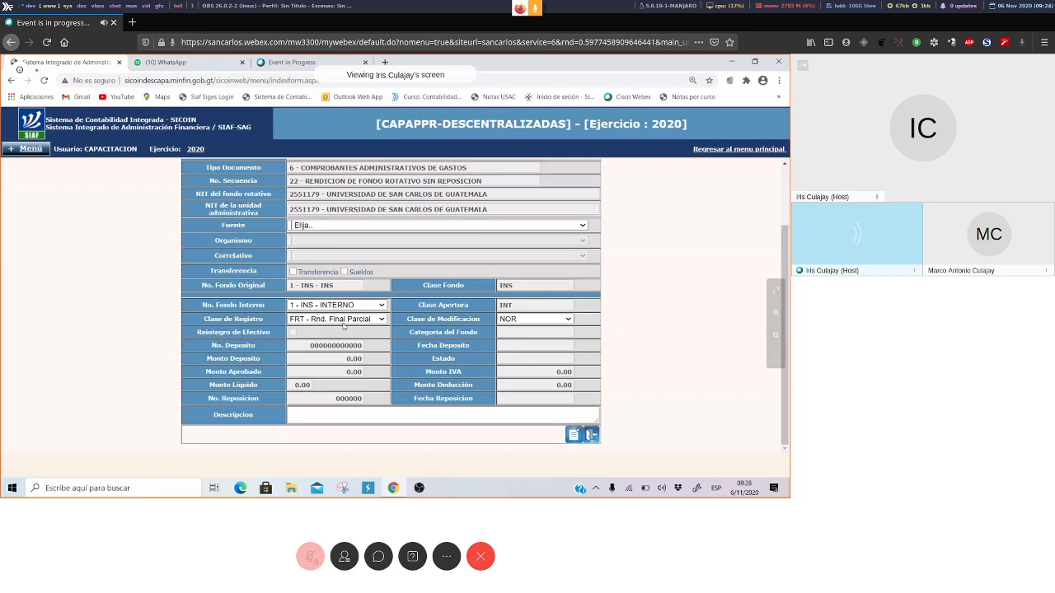
{"action": "left_click", "coordinate": [384, 323]}
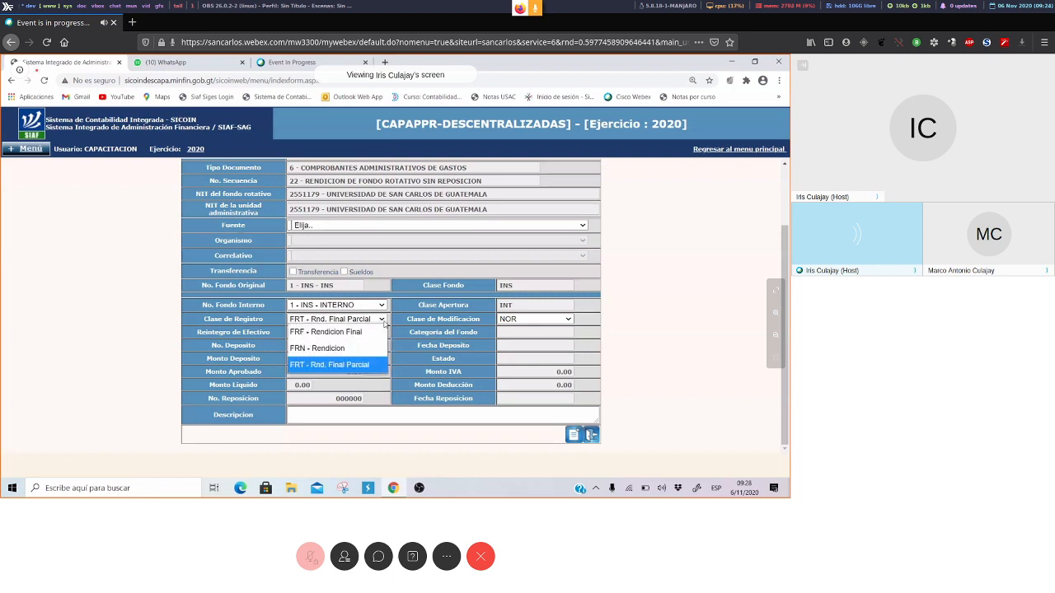
{"action": "left_click", "coordinate": [377, 365]}
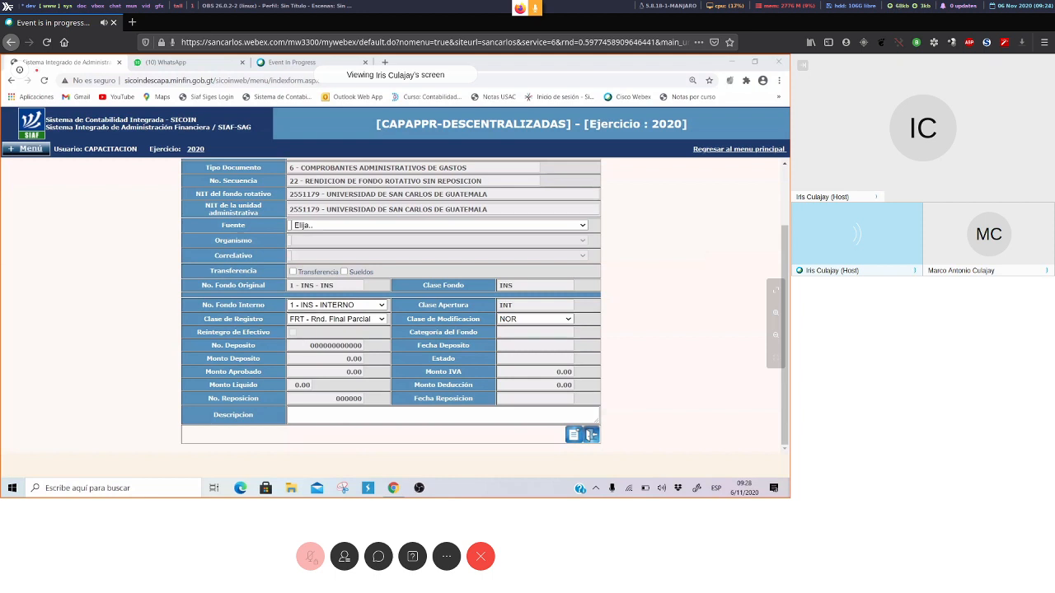
Step: Switch the Clase de Registro again to FRF - Rendicion Final and review the deposit fields
{"action": "left_click", "coordinate": [376, 323]}
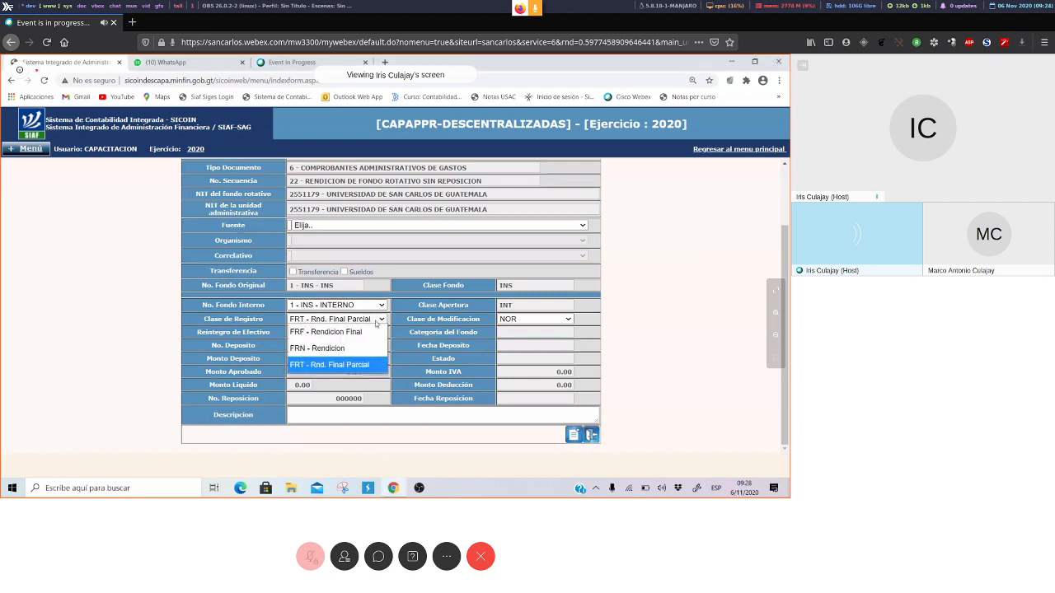
{"action": "left_click", "coordinate": [371, 332]}
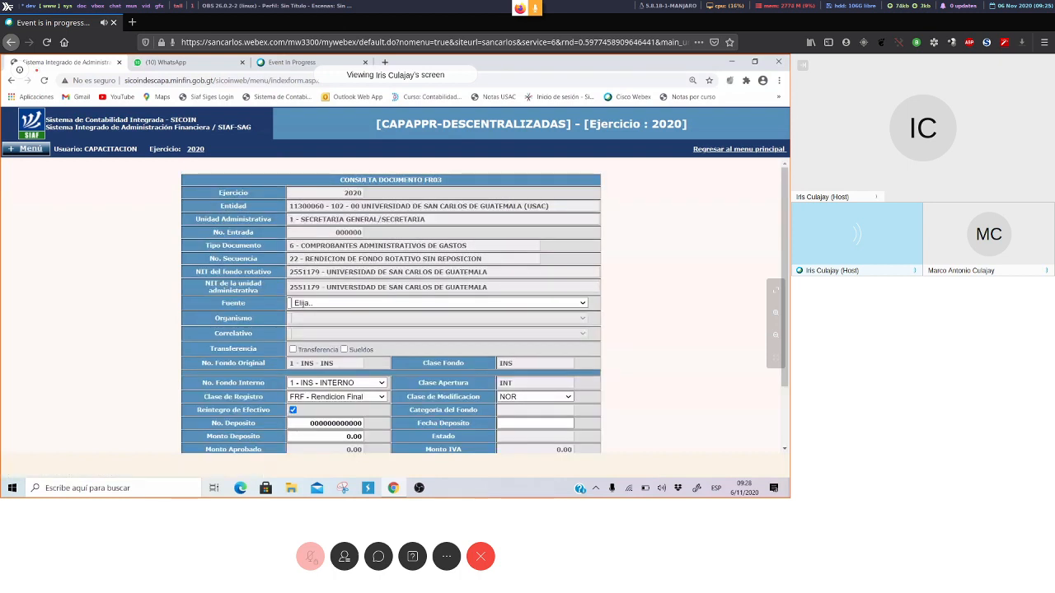
{"action": "scroll", "coordinate": [279, 423], "scroll_direction": "down", "scroll_amount": 1}
{"action": "scroll", "coordinate": [391, 305], "scroll_direction": "down", "scroll_amount": 1}
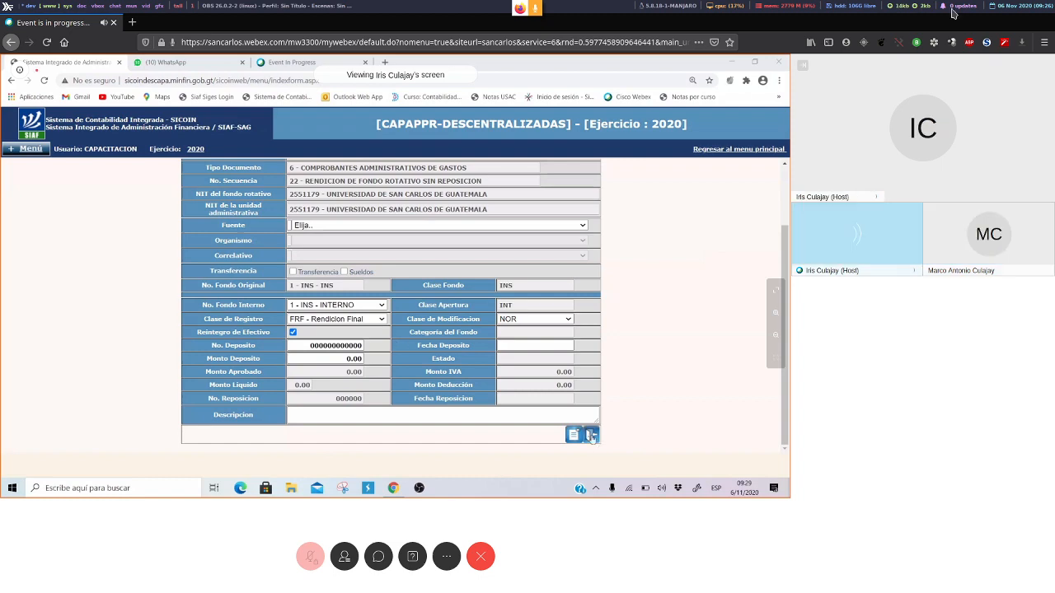
Step: Create a new FR03 document and set its Clase de Registro to FRT - Rnd. Final Parcial
{"action": "left_click", "coordinate": [799, 68]}
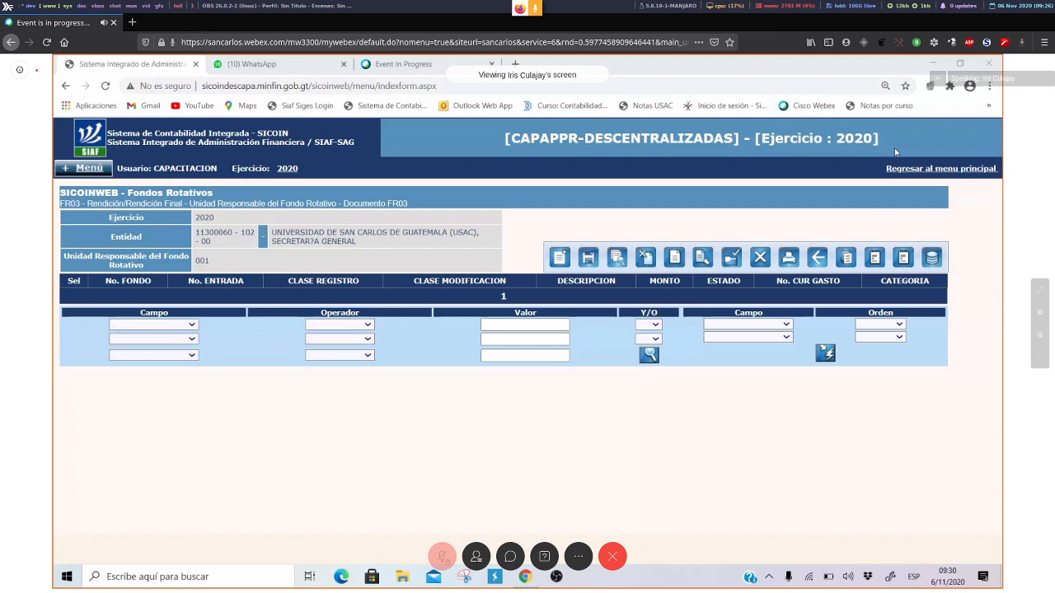
{"action": "left_click", "coordinate": [557, 259]}
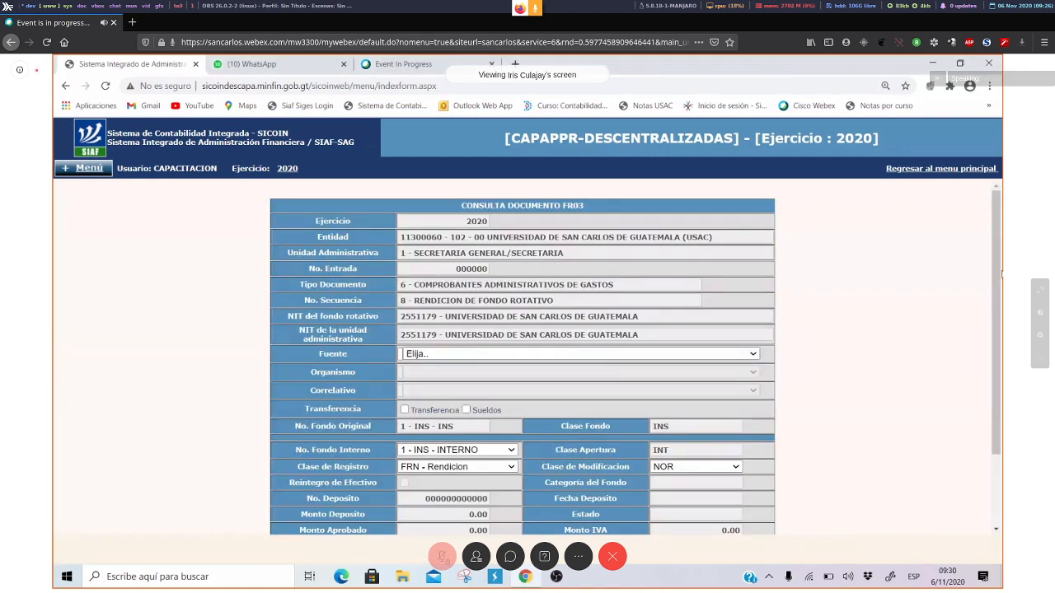
{"action": "scroll", "coordinate": [1002, 274], "scroll_direction": "down", "scroll_amount": 3}
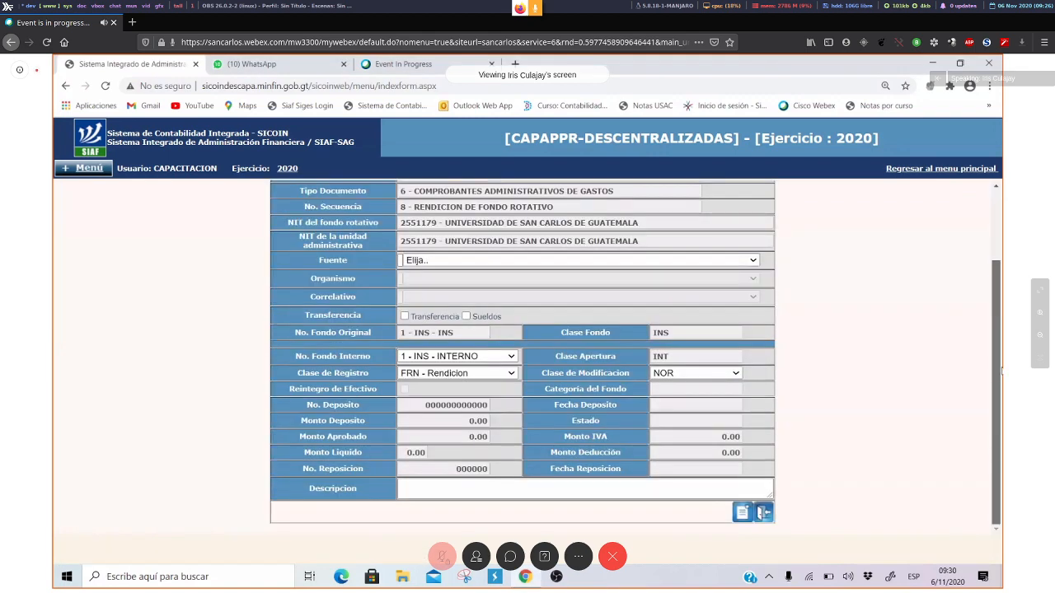
{"action": "scroll", "coordinate": [1002, 372], "scroll_direction": "up", "scroll_amount": 1}
{"action": "scroll", "coordinate": [1002, 372], "scroll_direction": "down", "scroll_amount": 1}
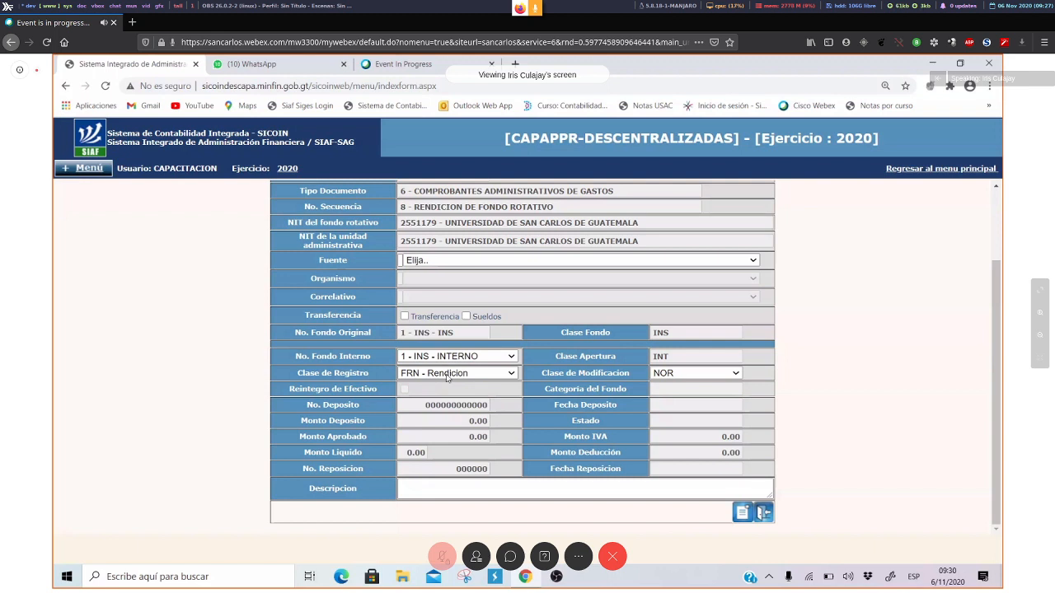
{"action": "left_click", "coordinate": [510, 374]}
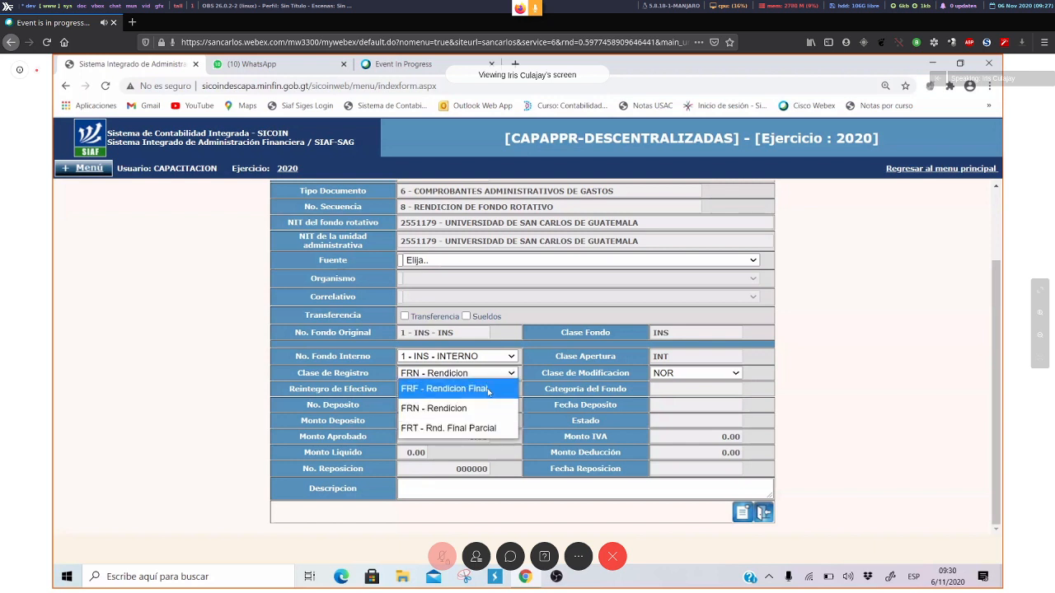
{"action": "left_click", "coordinate": [455, 427]}
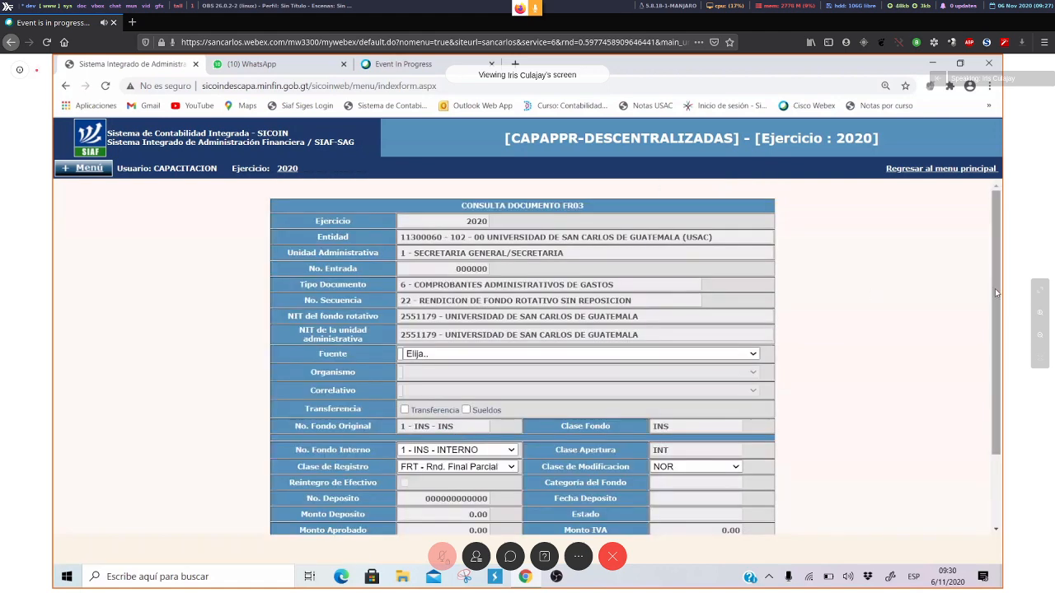
Step: Enable the Sueldos option for the document and disable Usa Facturas beside the sequence number
{"action": "scroll", "coordinate": [997, 288], "scroll_direction": "down", "scroll_amount": 3}
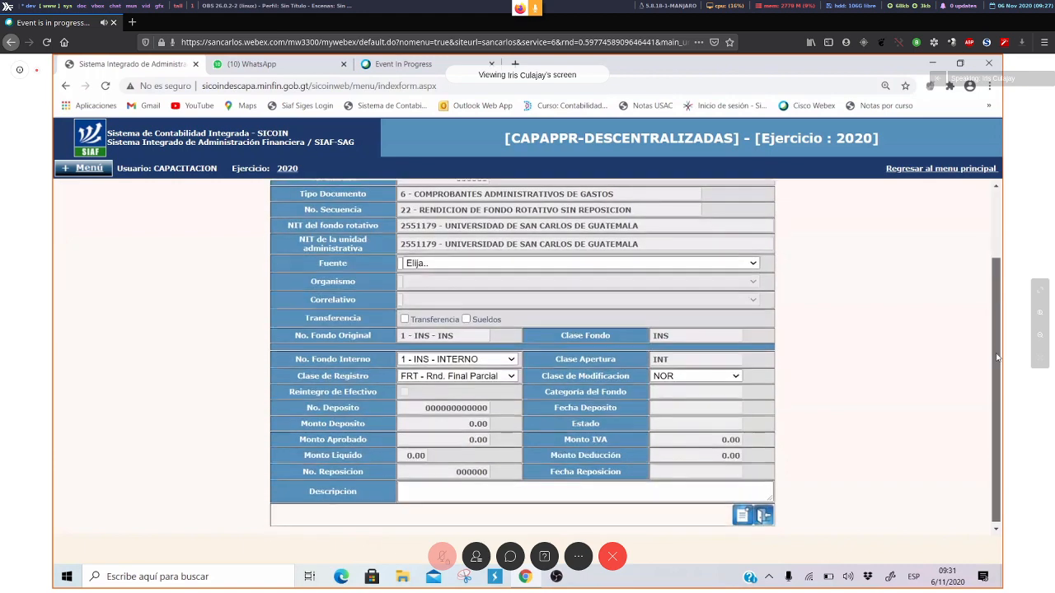
{"action": "scroll", "coordinate": [634, 358], "scroll_direction": "up", "scroll_amount": 1}
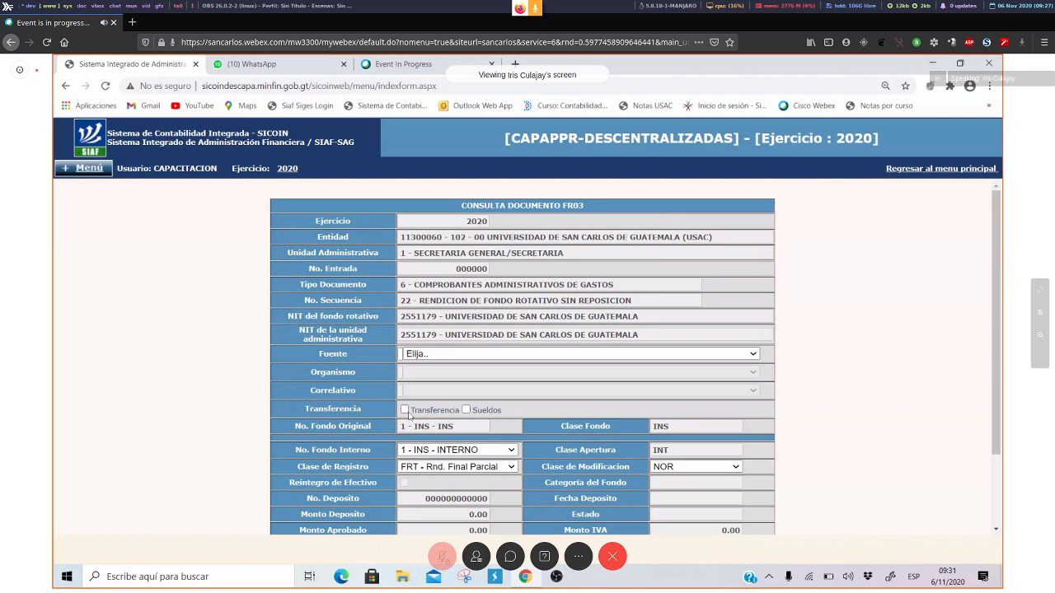
{"action": "left_click", "coordinate": [466, 411]}
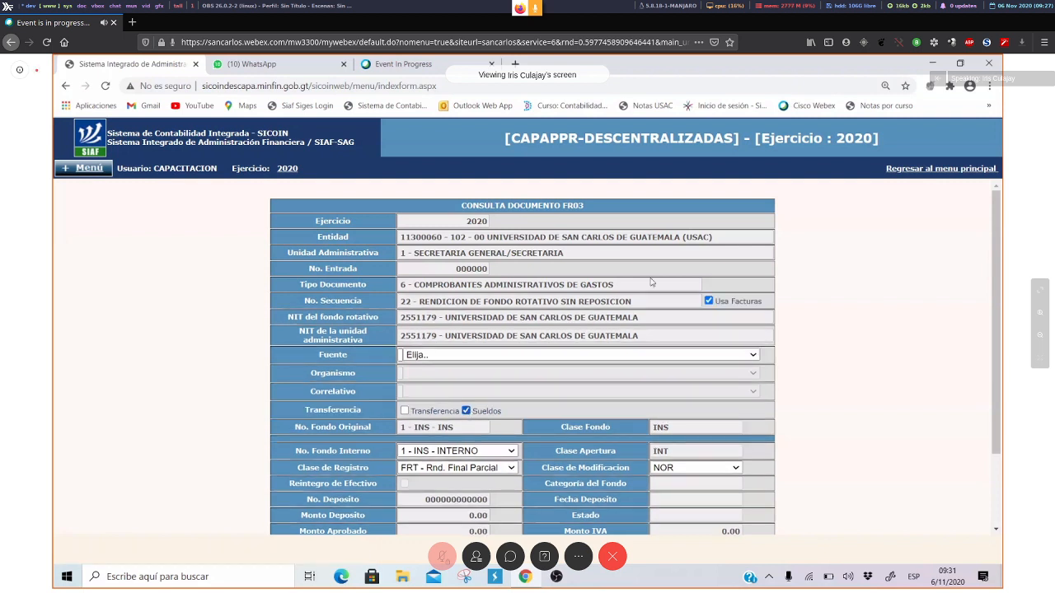
{"action": "left_click", "coordinate": [708, 301]}
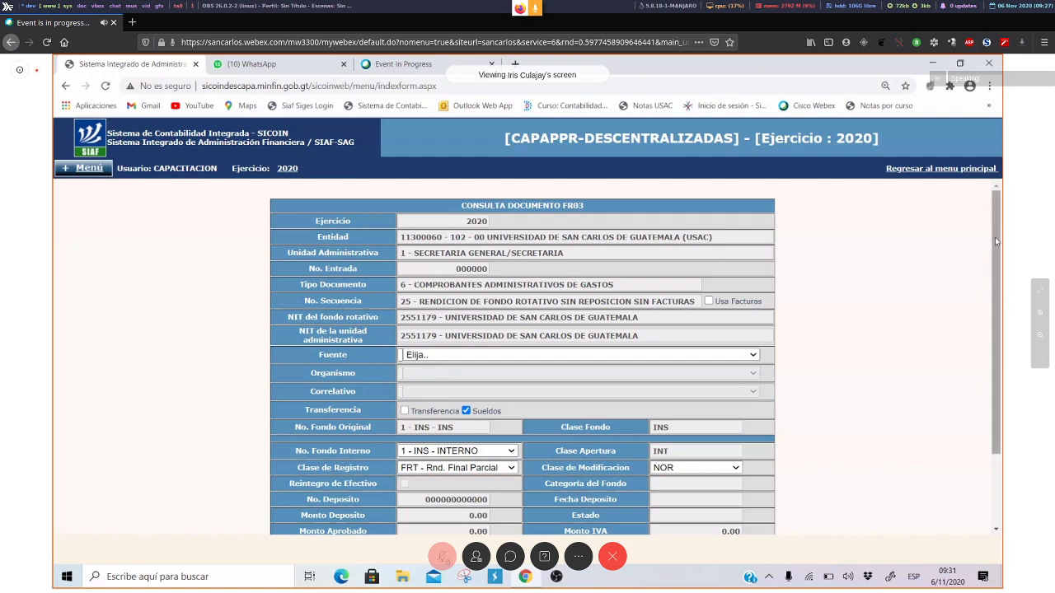
Step: Enter "Prueba" as the document's Descripcion and register the new FR03 document
{"action": "left_click_drag", "start_coordinate": [995, 240], "coordinate": [994, 317]}
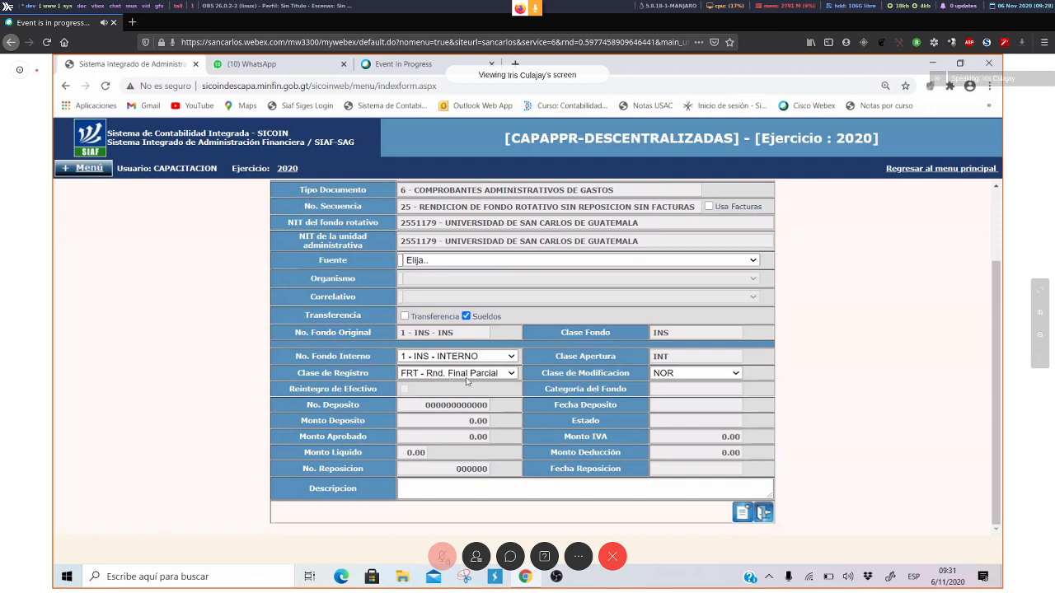
{"action": "left_click", "coordinate": [435, 486]}
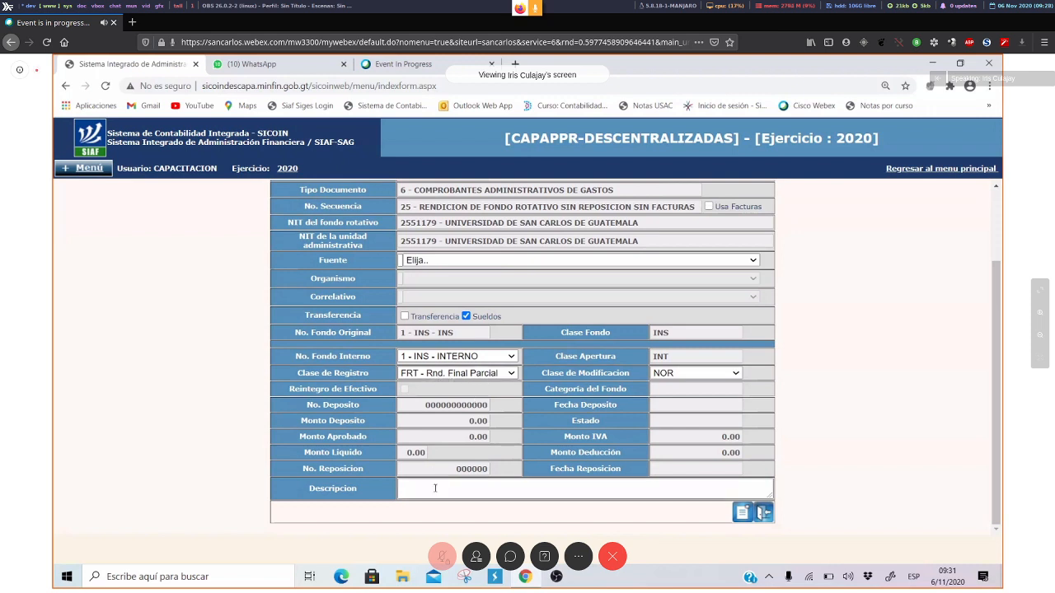
{"action": "left_click", "coordinate": [435, 488]}
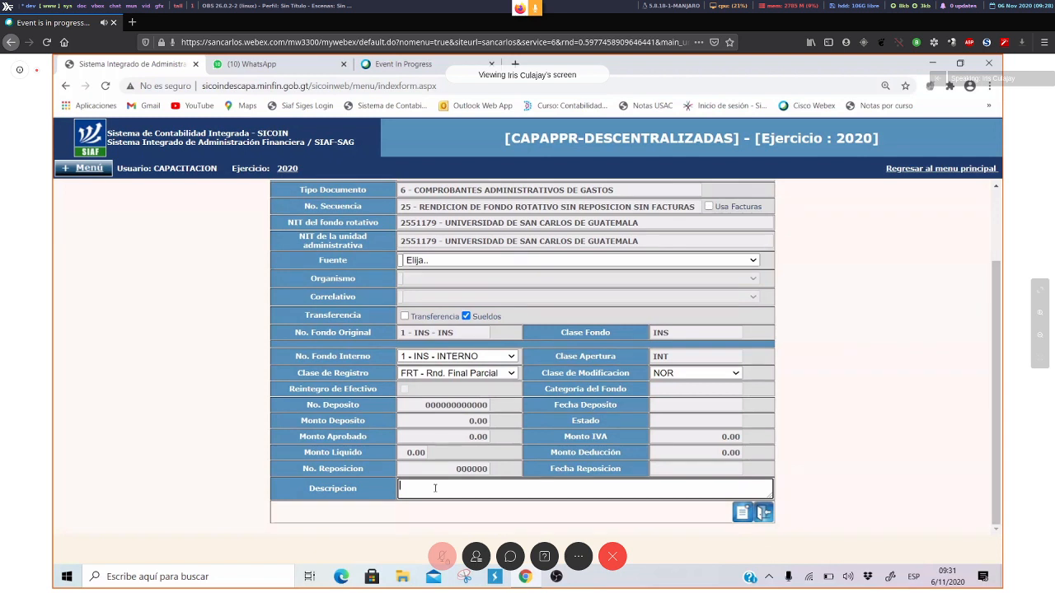
{"action": "type", "text": "Prueba"}
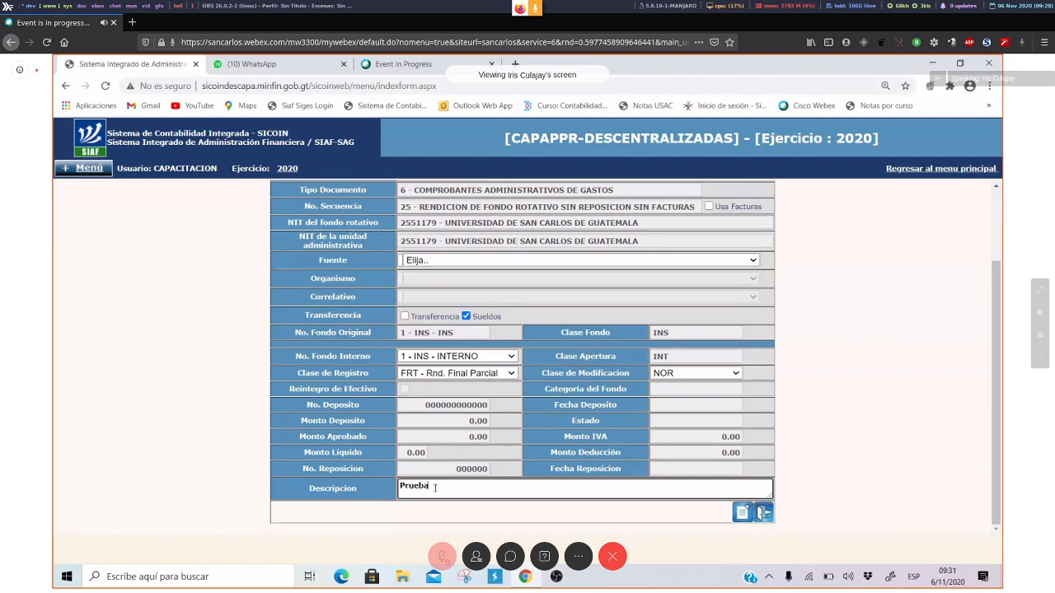
{"action": "left_click", "coordinate": [742, 513]}
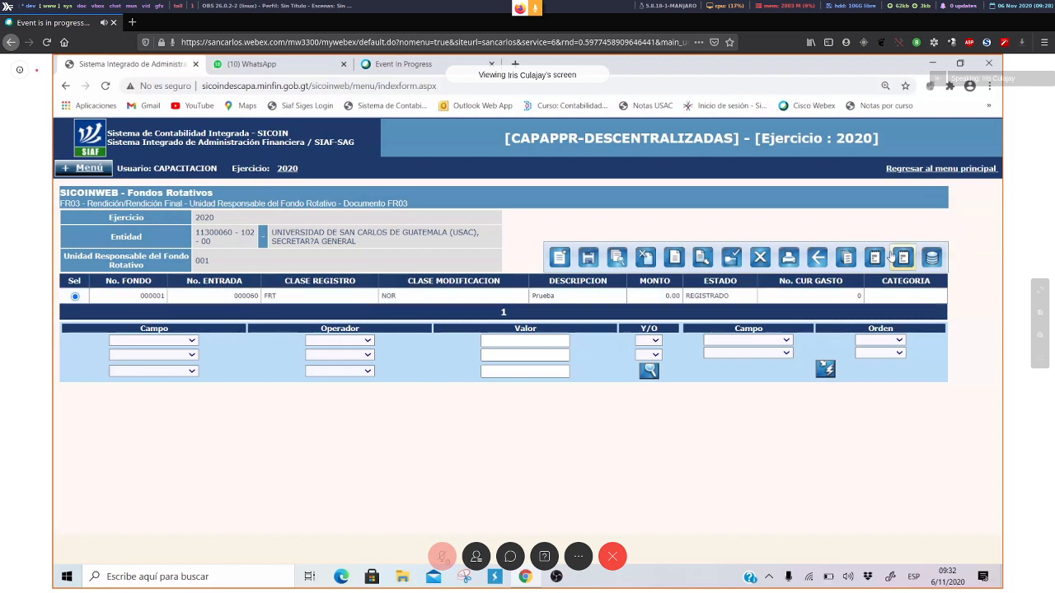
Step: Create a new Facturas entry for the registered FR03 document and set its Tipo de Documento to Otros
{"action": "left_click", "coordinate": [849, 259]}
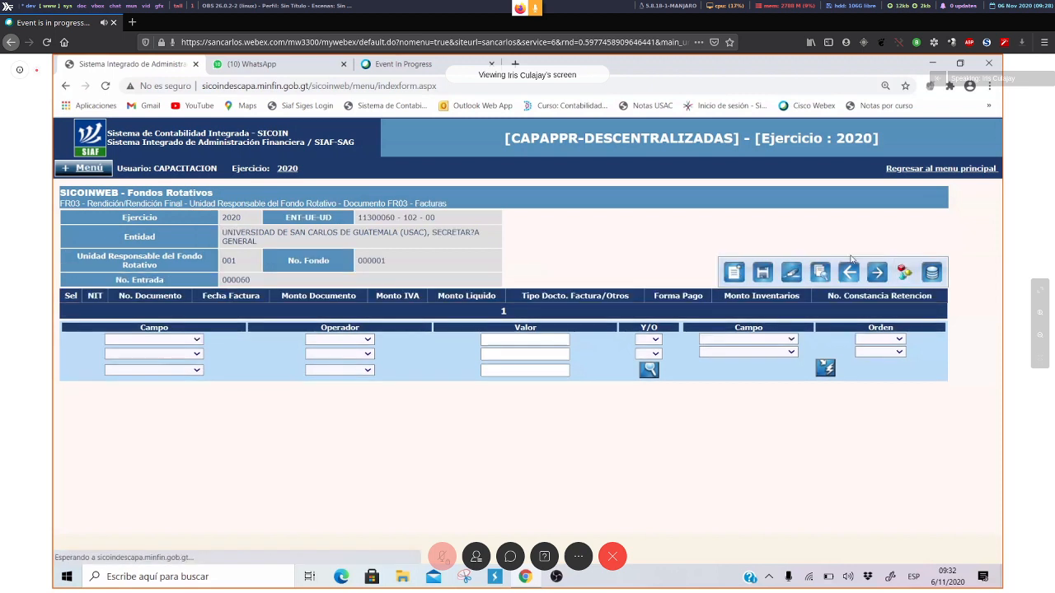
{"action": "left_click", "coordinate": [735, 273]}
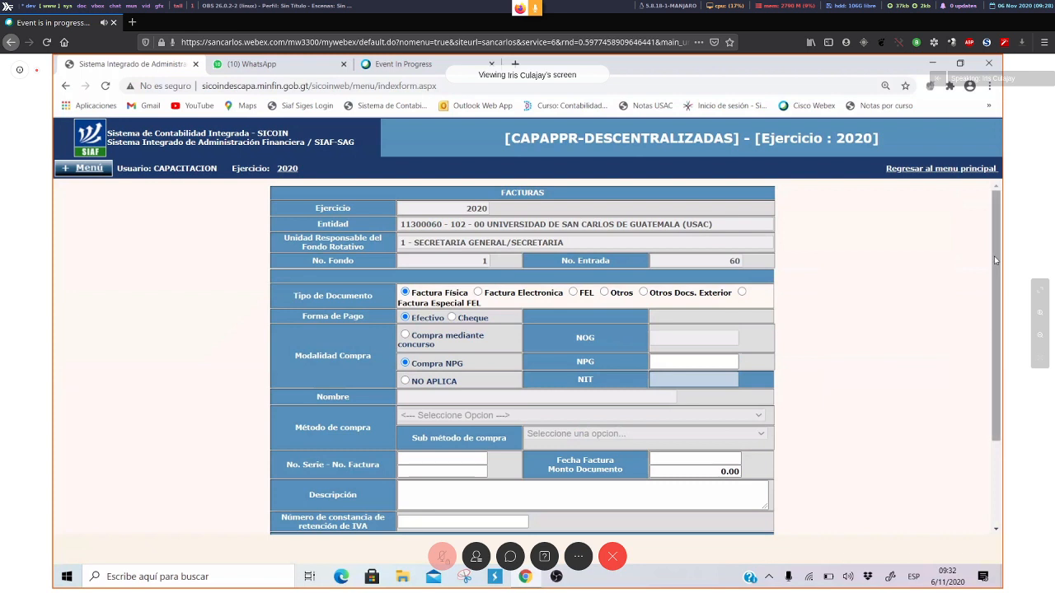
{"action": "scroll", "coordinate": [996, 260], "scroll_direction": "down", "scroll_amount": 1}
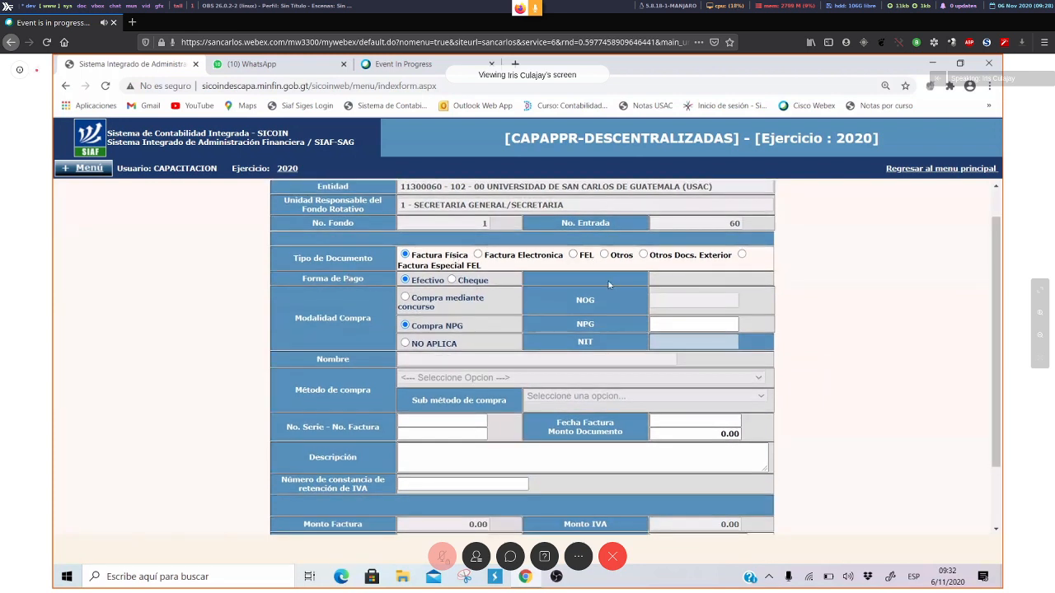
{"action": "left_click", "coordinate": [606, 256]}
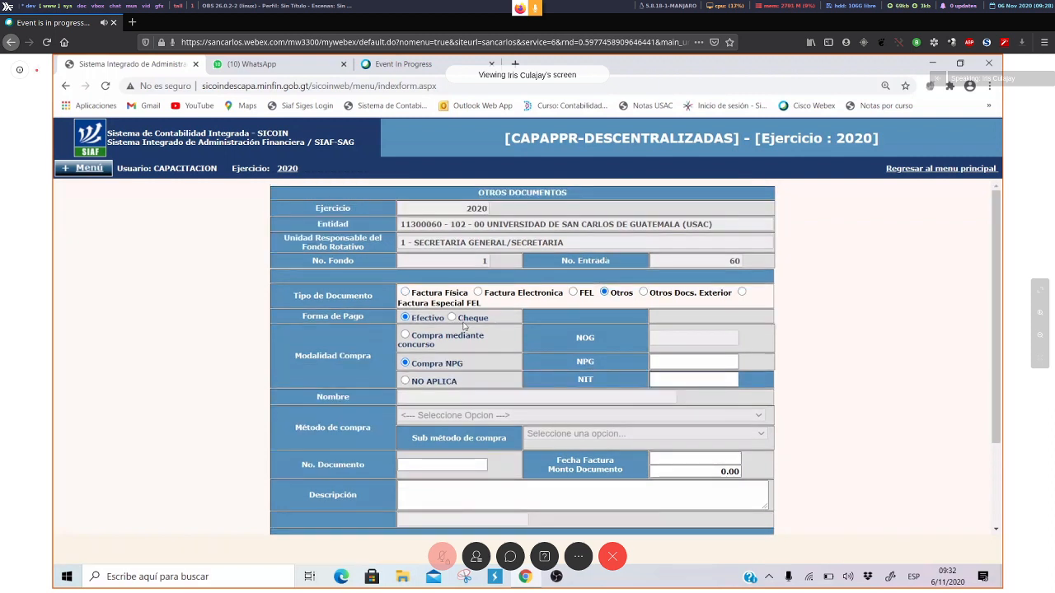
Step: Set the Forma de Pago to Cheque and enter 100 as the No. de Cheque
{"action": "left_click", "coordinate": [451, 319]}
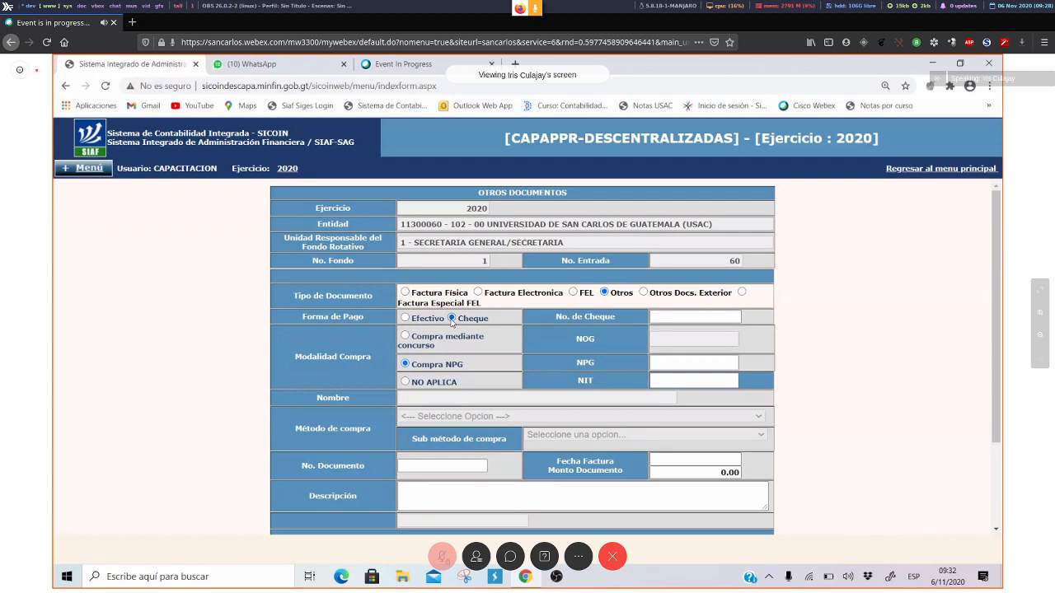
{"action": "left_click", "coordinate": [661, 316]}
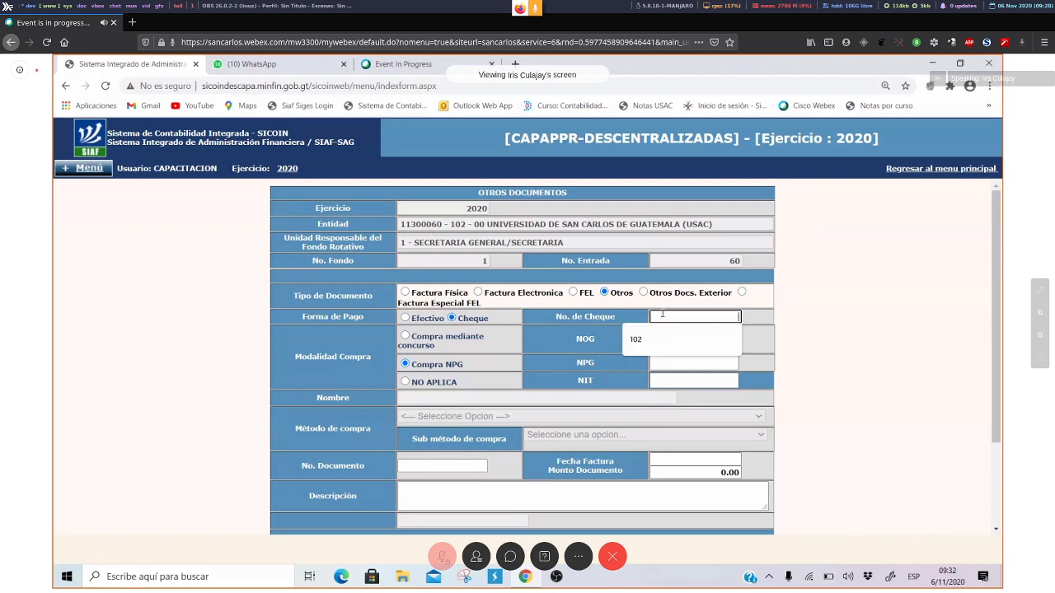
{"action": "type", "text": "100"}
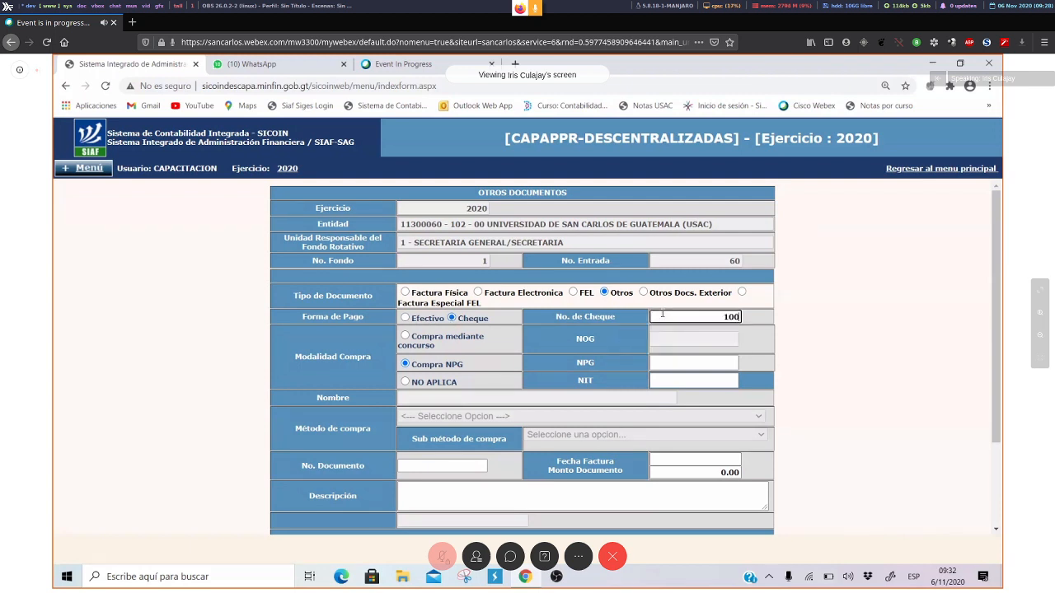
{"action": "left_click", "coordinate": [818, 346]}
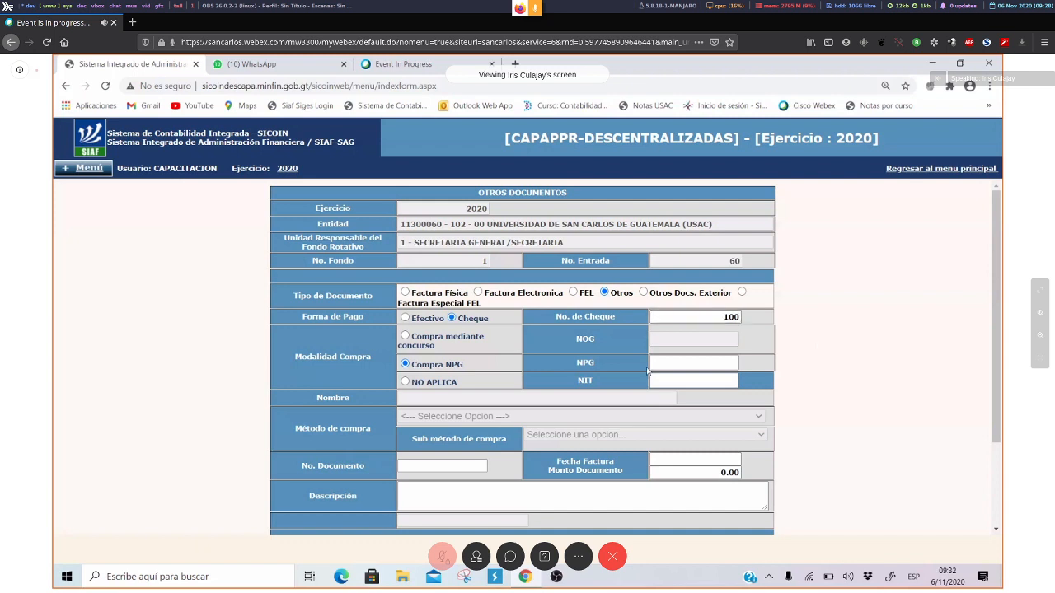
Step: Set the Modalidad Compra to NO APLICA and fill in the payee's NIT with the first saved suggestion
{"action": "left_click", "coordinate": [406, 383]}
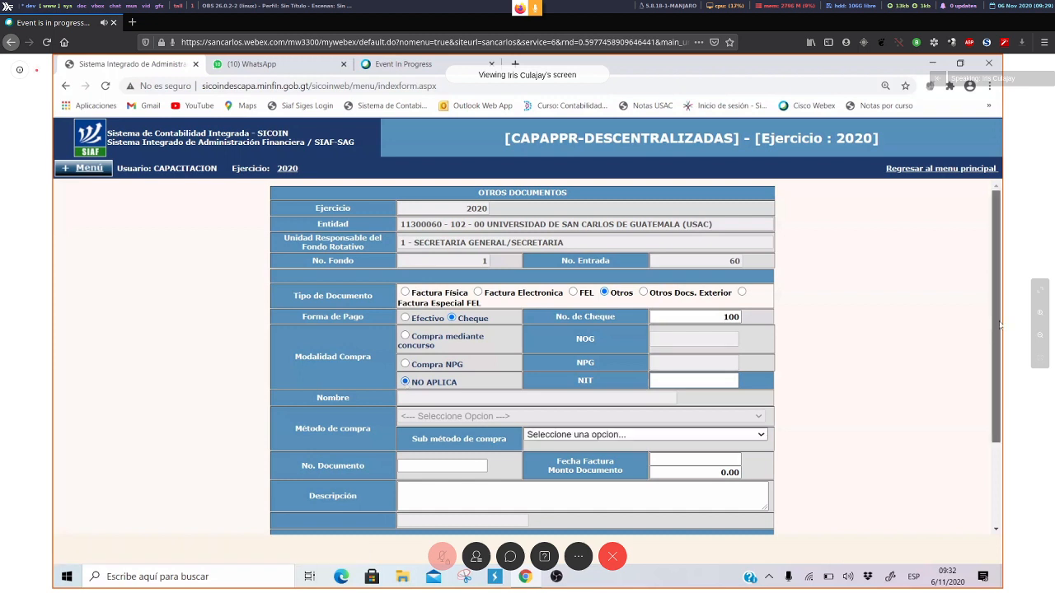
{"action": "left_click_drag", "start_coordinate": [994, 332], "coordinate": [1002, 383]}
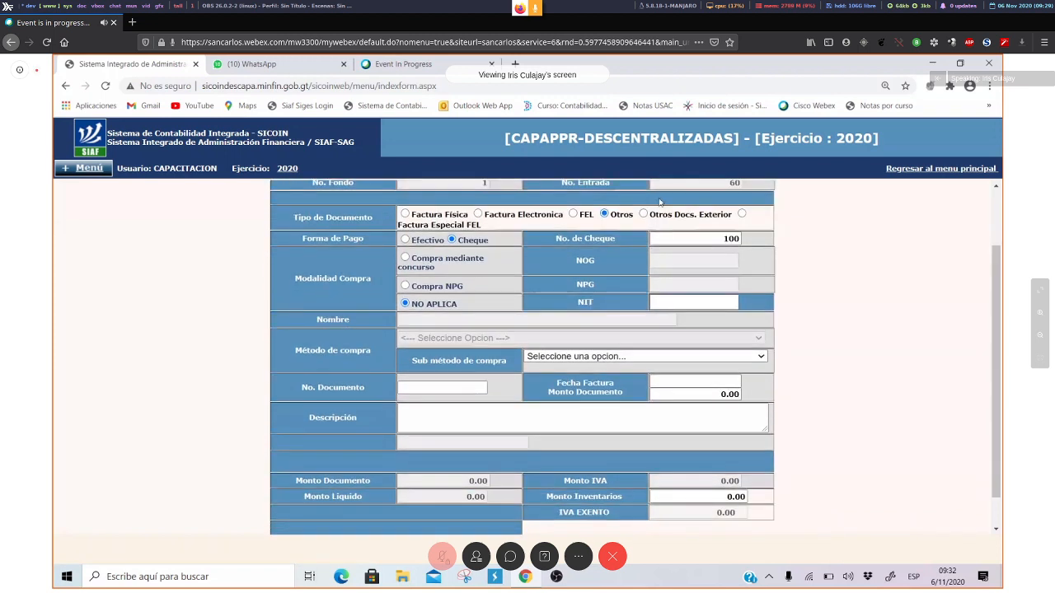
{"action": "left_click", "coordinate": [662, 302]}
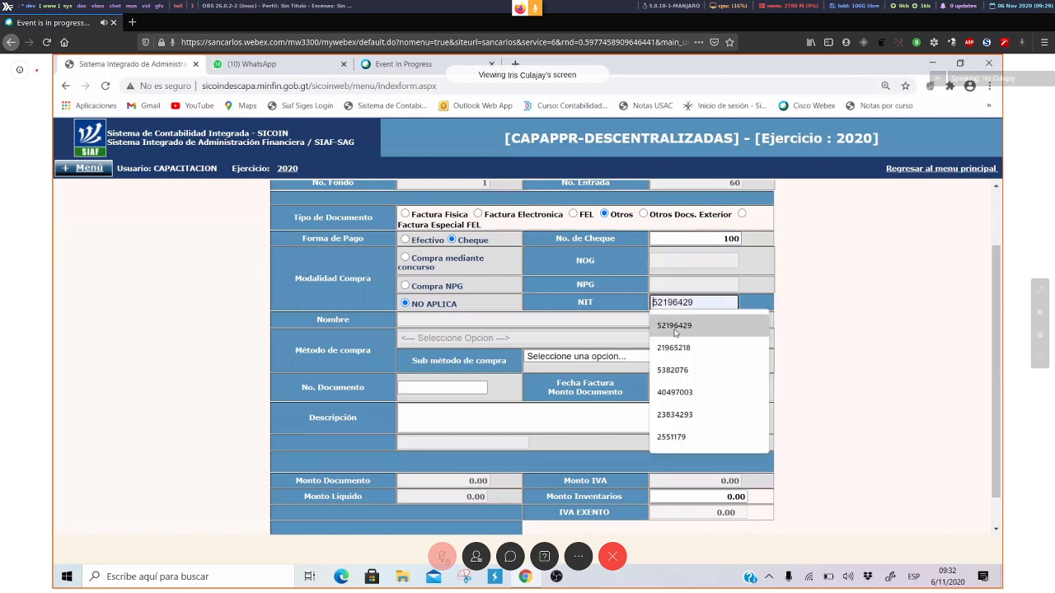
{"action": "left_click", "coordinate": [673, 332]}
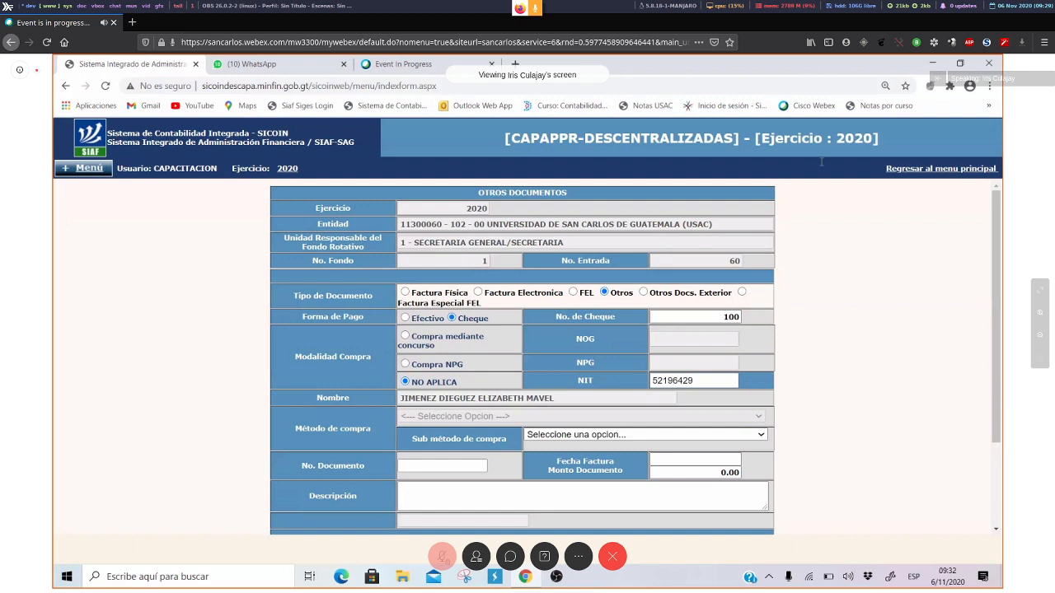
Step: Choose Dietas y gastos de representación (subgrupo 06) as the Sub método de compra
{"action": "left_click_drag", "start_coordinate": [992, 298], "coordinate": [990, 375]}
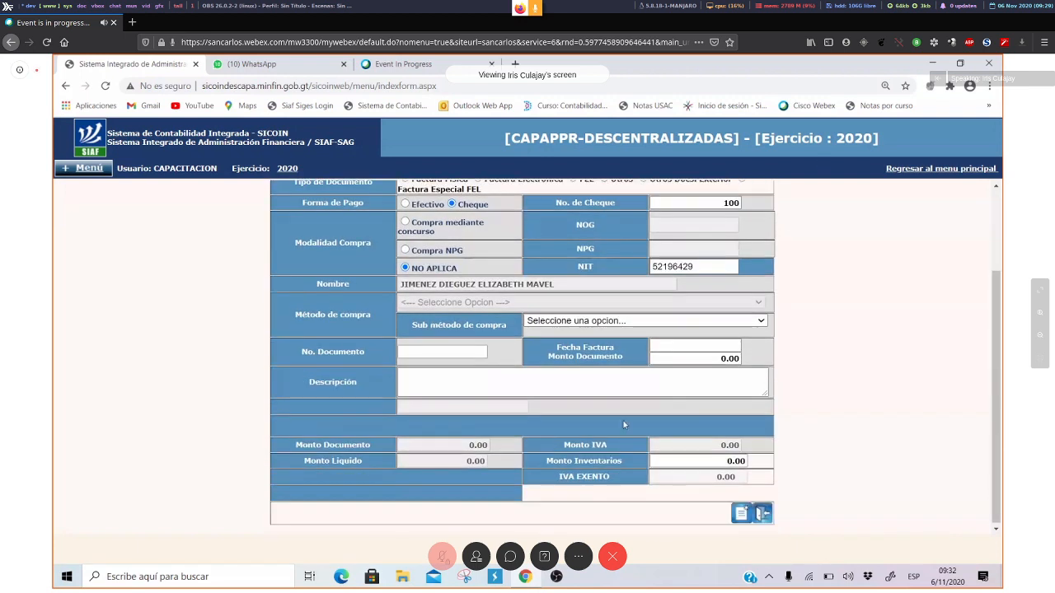
{"action": "left_click", "coordinate": [703, 322]}
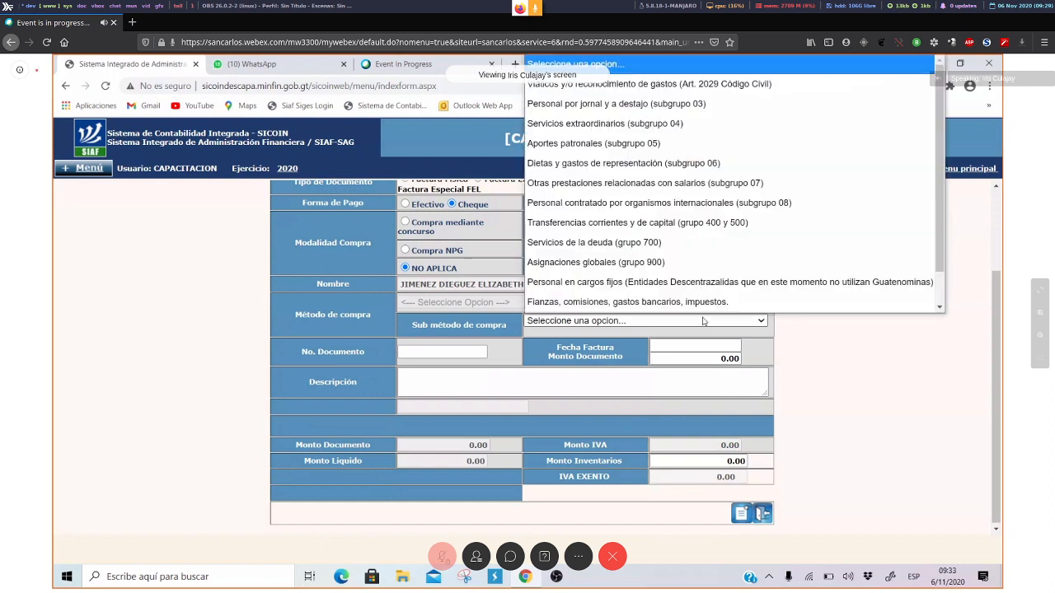
{"action": "left_click", "coordinate": [565, 162]}
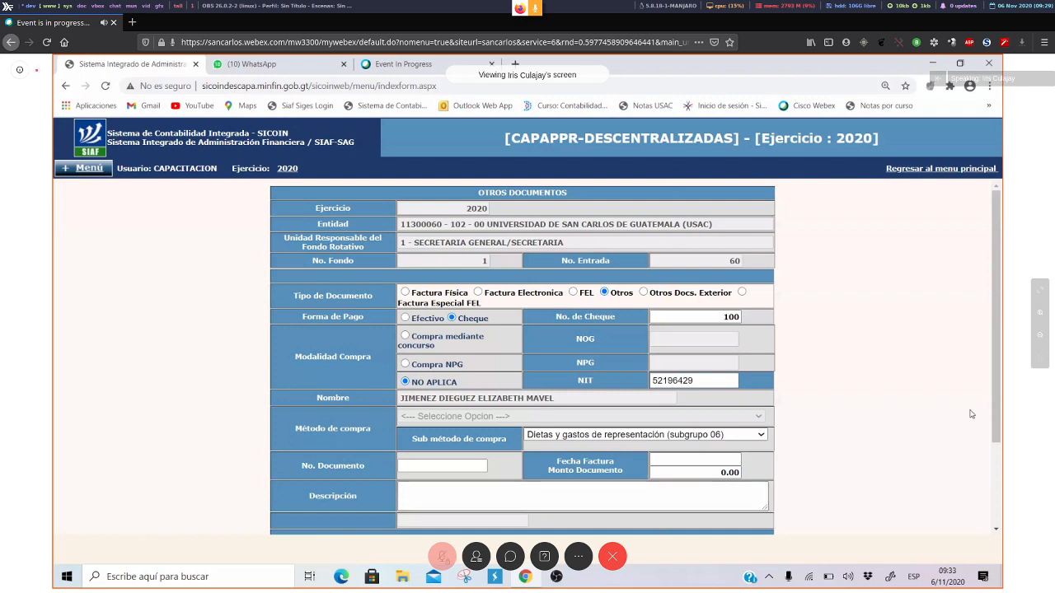
Step: Fill in the No. Documento with the saved value VL5
{"action": "left_click_drag", "start_coordinate": [994, 343], "coordinate": [1002, 427]}
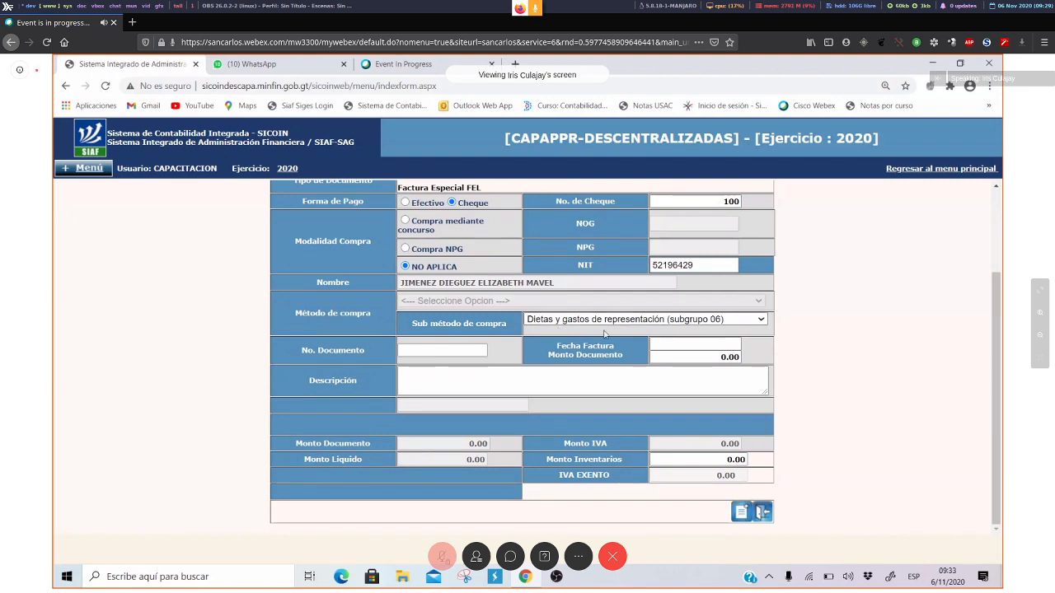
{"action": "left_click", "coordinate": [404, 352]}
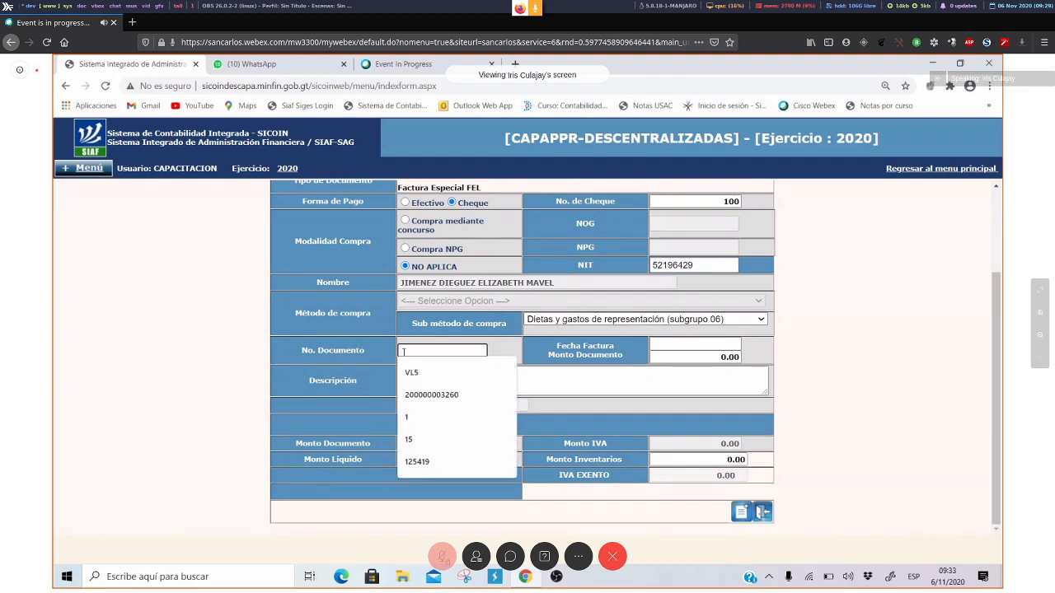
{"action": "left_click", "coordinate": [414, 373]}
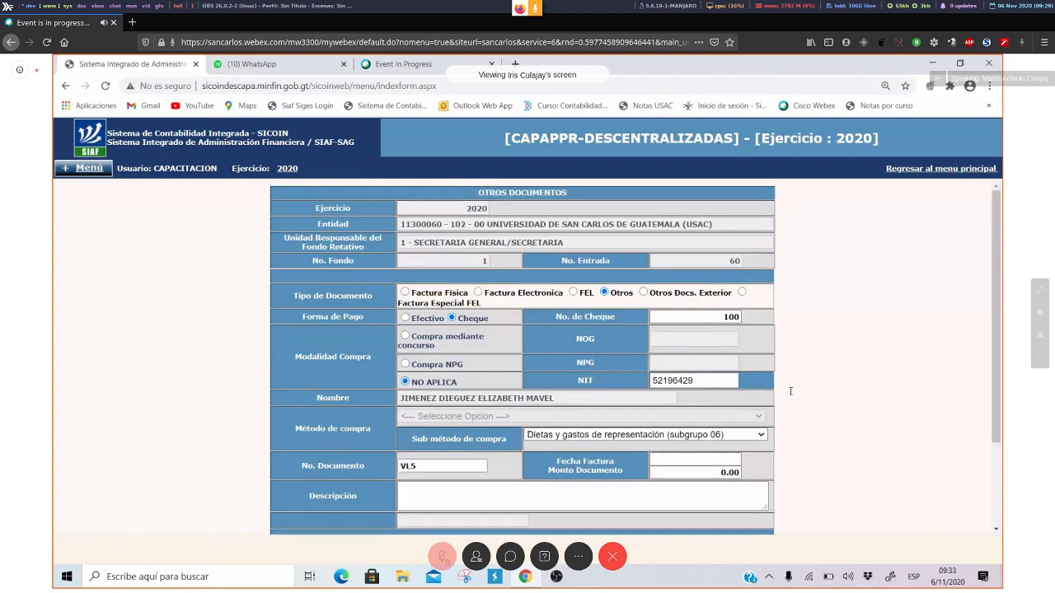
Step: Set the Fecha Factura to 02/11/2020 and the Monto Documento to 1.00
{"action": "scroll", "coordinate": [731, 403], "scroll_direction": "down", "scroll_amount": 3}
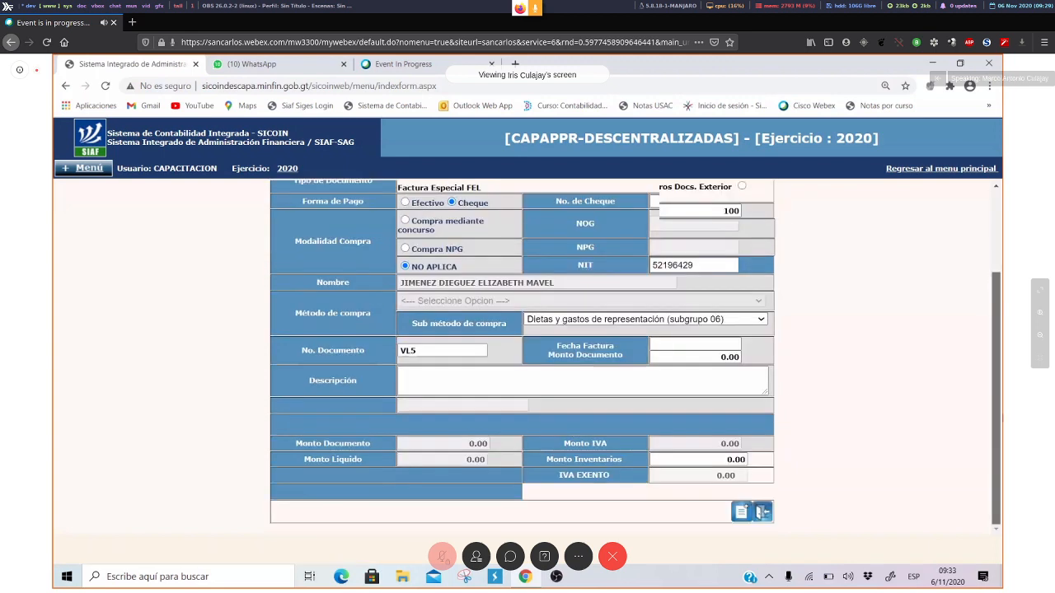
{"action": "left_click", "coordinate": [706, 345]}
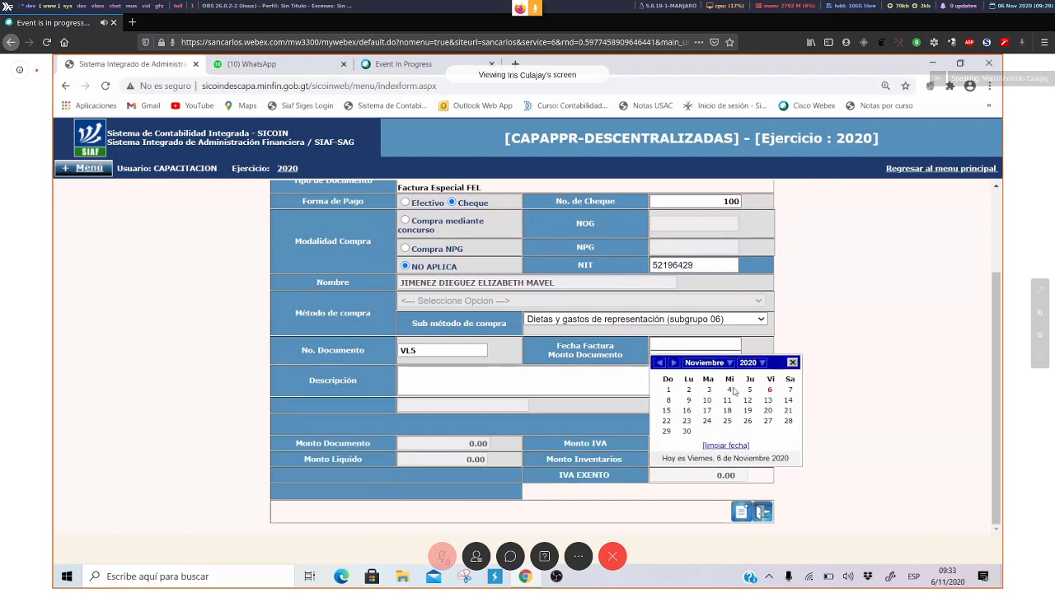
{"action": "left_click", "coordinate": [689, 389]}
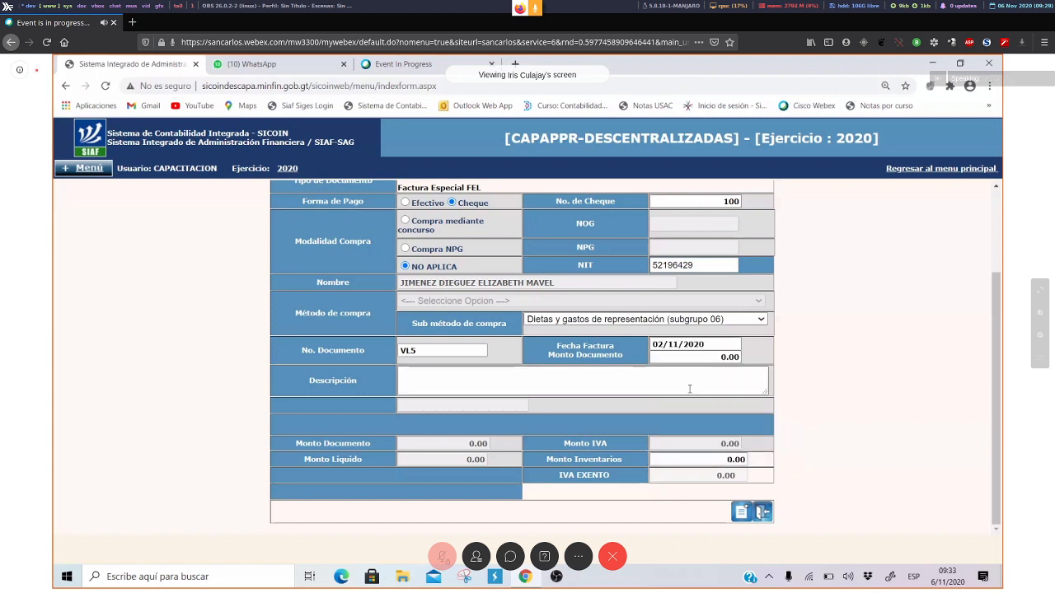
{"action": "left_click", "coordinate": [721, 357]}
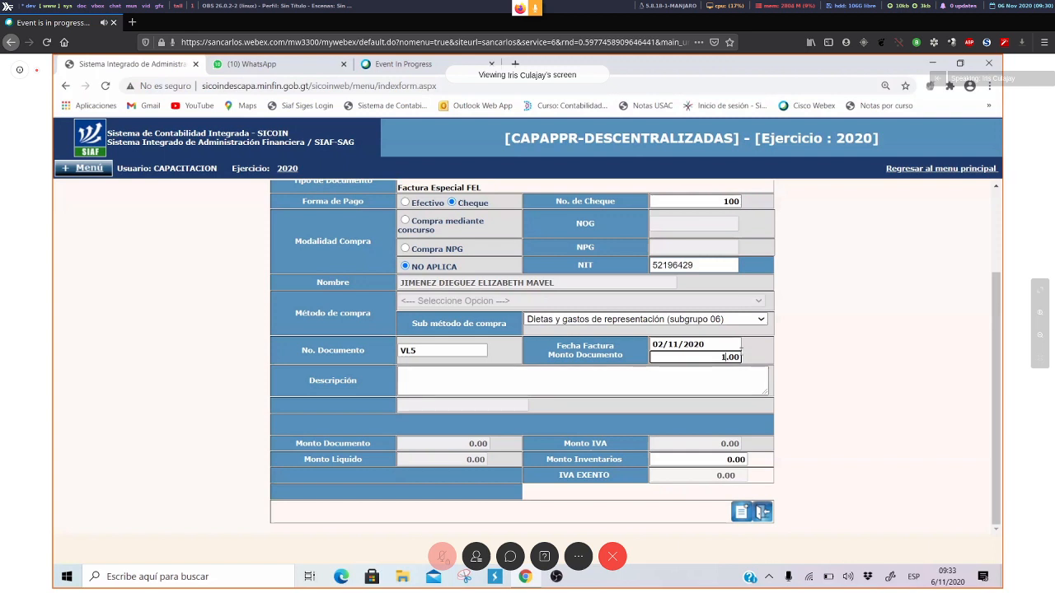
Step: Enter "rendición parcial final del fondo rotativo" as the Descripción and register the Otros document
{"action": "left_click", "coordinate": [736, 374]}
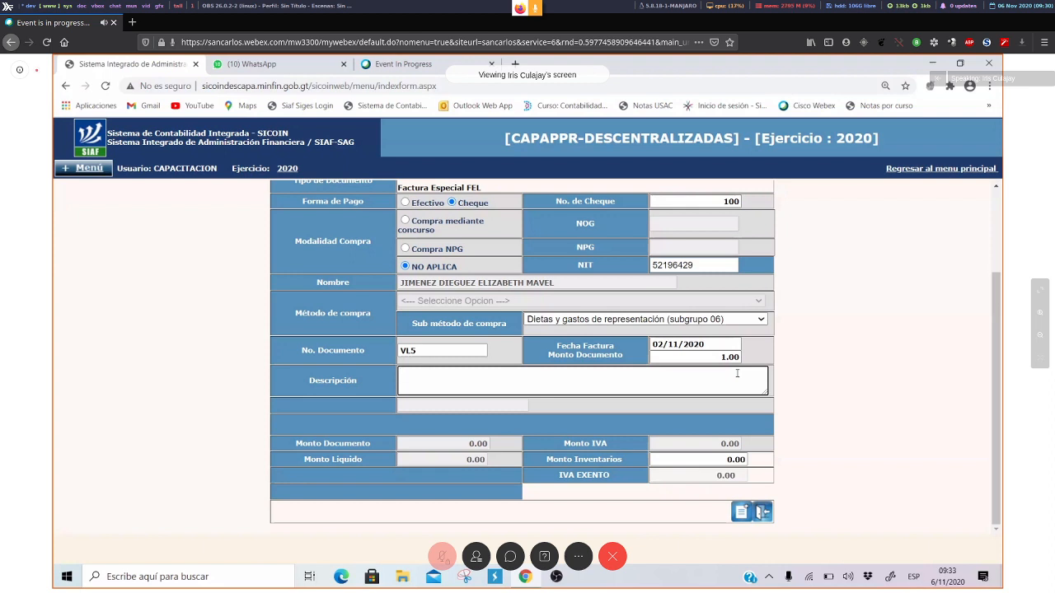
{"action": "type", "text": "rendición"}
{"action": "type", "text": "parcial"}
{"action": "type", "text": " del"}
{"action": "key", "text": "BackSpace"}
{"action": "key", "text": "BackSpace"}
{"action": "key", "text": "BackSpace"}
{"action": "type", "text": "final d"}
{"action": "type", "text": "ondo rpt"}
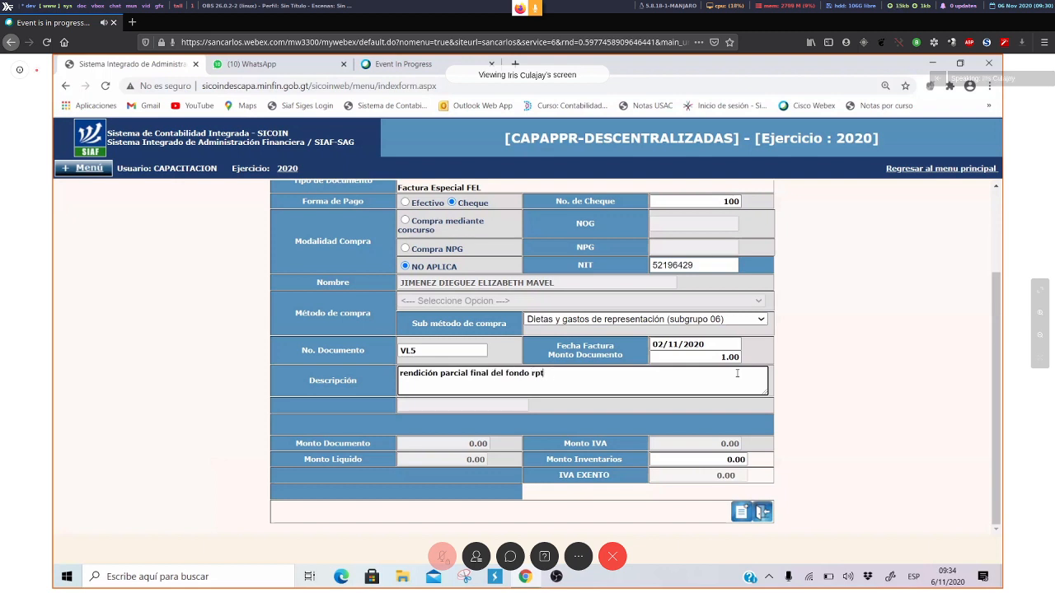
{"action": "key", "text": "BackSpace"}
{"action": "key", "text": "BackSpace"}
{"action": "type", "text": "otativo"}
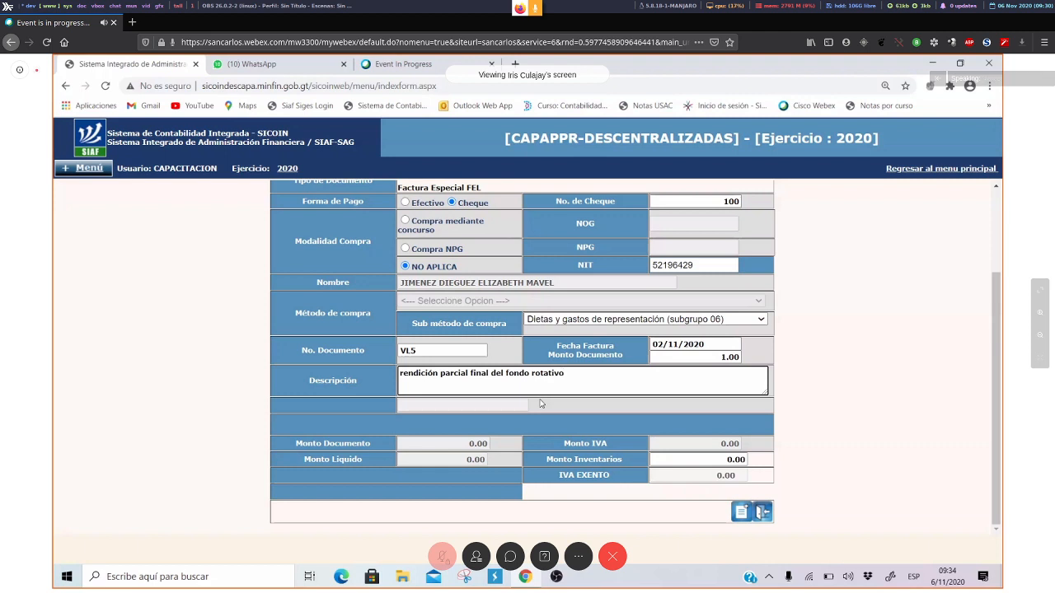
{"action": "left_click", "coordinate": [741, 513]}
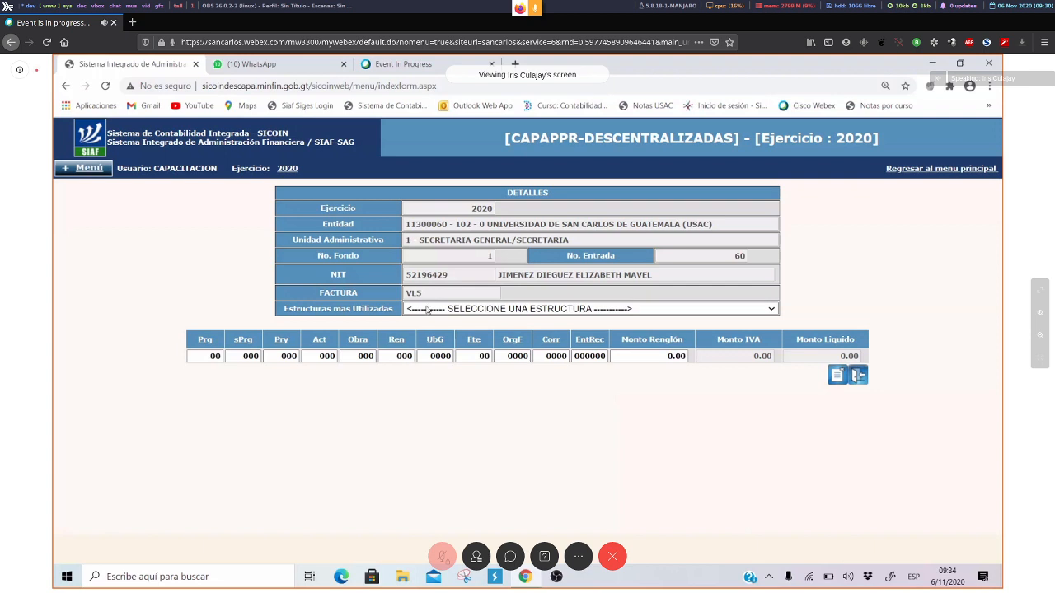
Step: Set the budget structure to program 01 - ACTIVIDADES CENTRALES, subprogram 00, project 000 and activity 001 - DIRECCIÓN Y COORDINACIÓN
{"action": "left_click", "coordinate": [205, 340]}
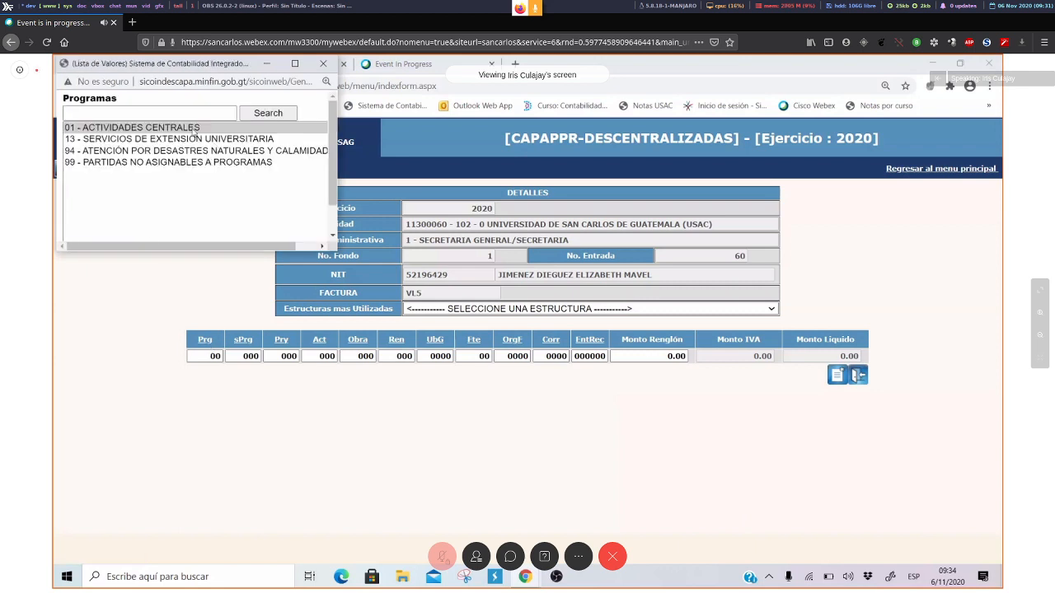
{"action": "left_click", "coordinate": [187, 120]}
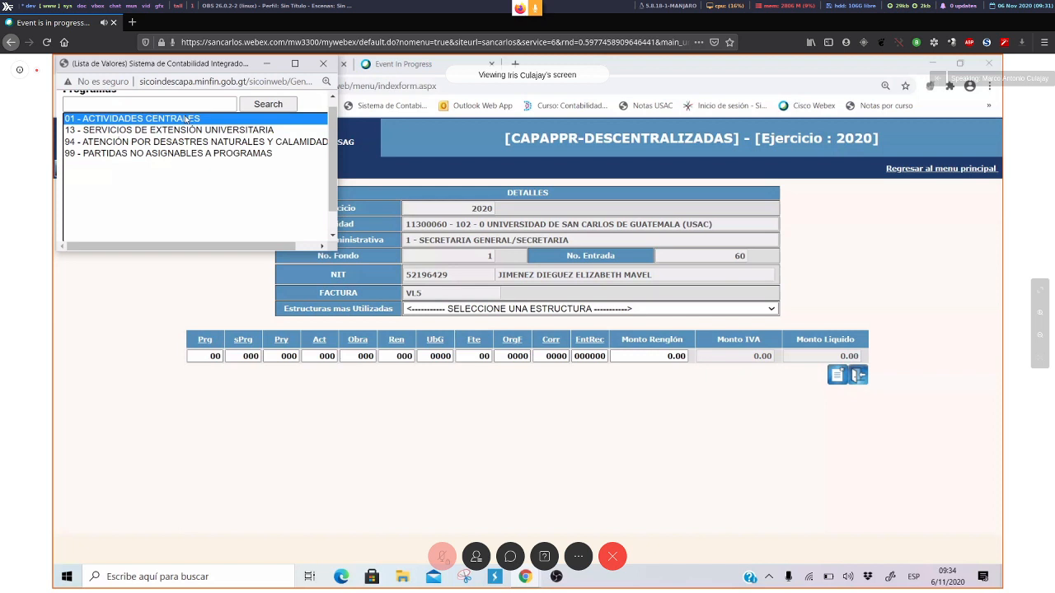
{"action": "double_click", "coordinate": [187, 121]}
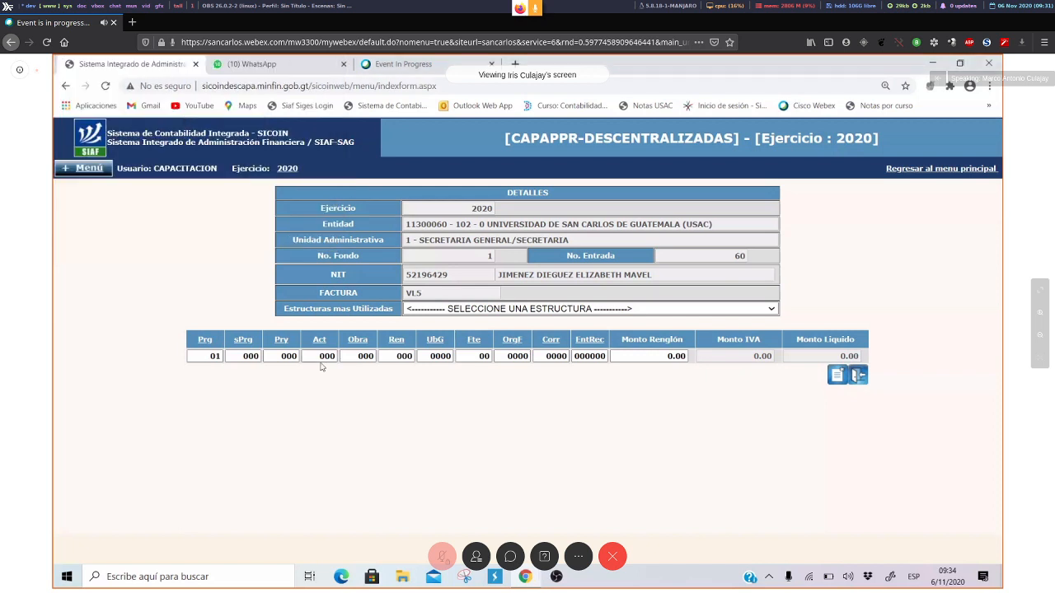
{"action": "left_click", "coordinate": [250, 344]}
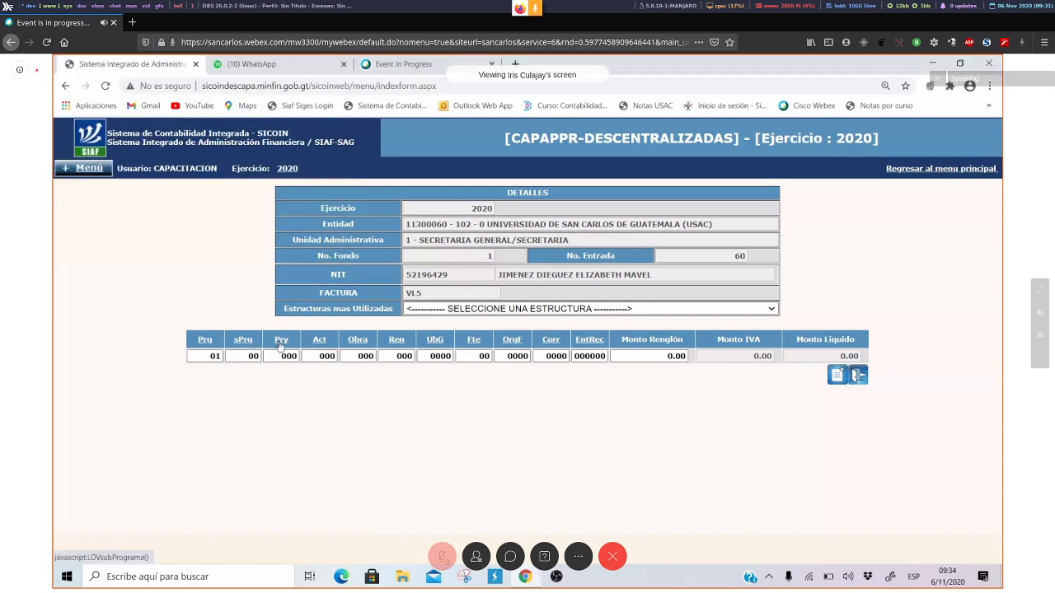
{"action": "left_click", "coordinate": [280, 344]}
{"action": "left_click", "coordinate": [319, 345]}
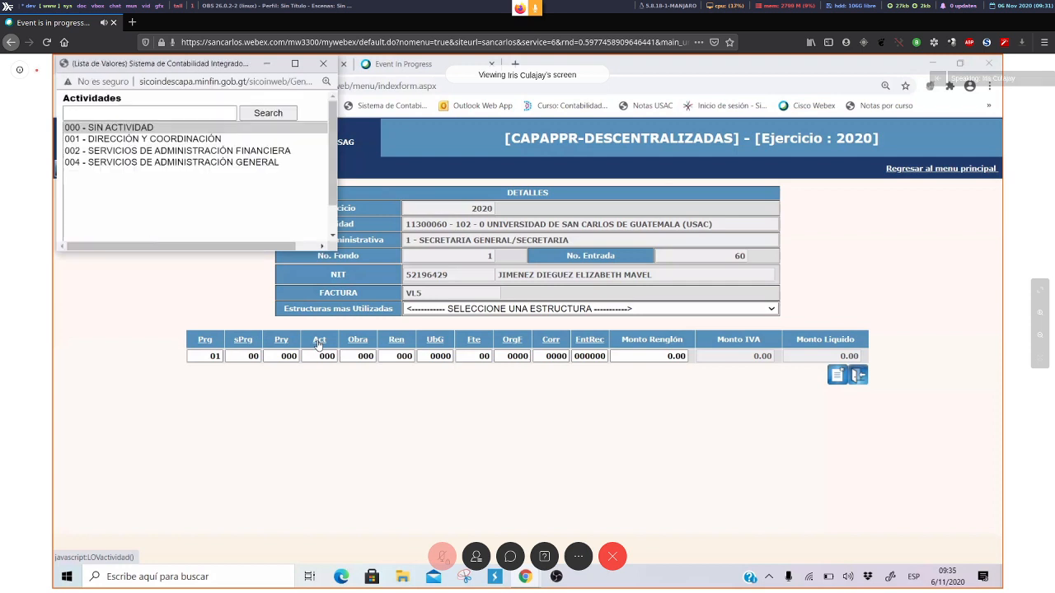
{"action": "left_click", "coordinate": [147, 140]}
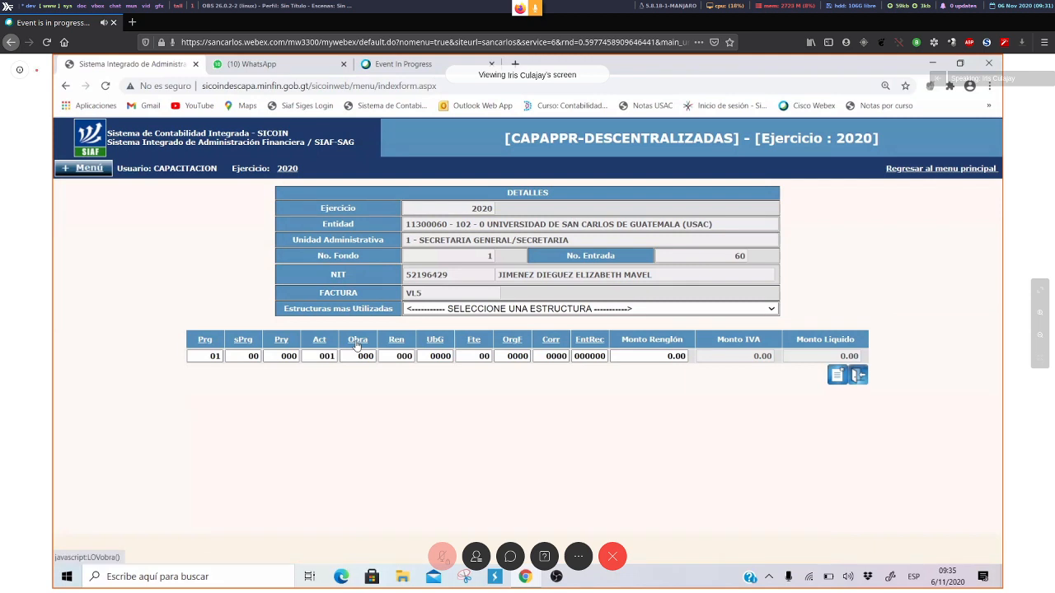
Step: Set the Ren code to 063 - GASTOS DE REPRESENTACIÓN EN EL INTERIOR and the UbG code to 0101
{"action": "left_click", "coordinate": [397, 341]}
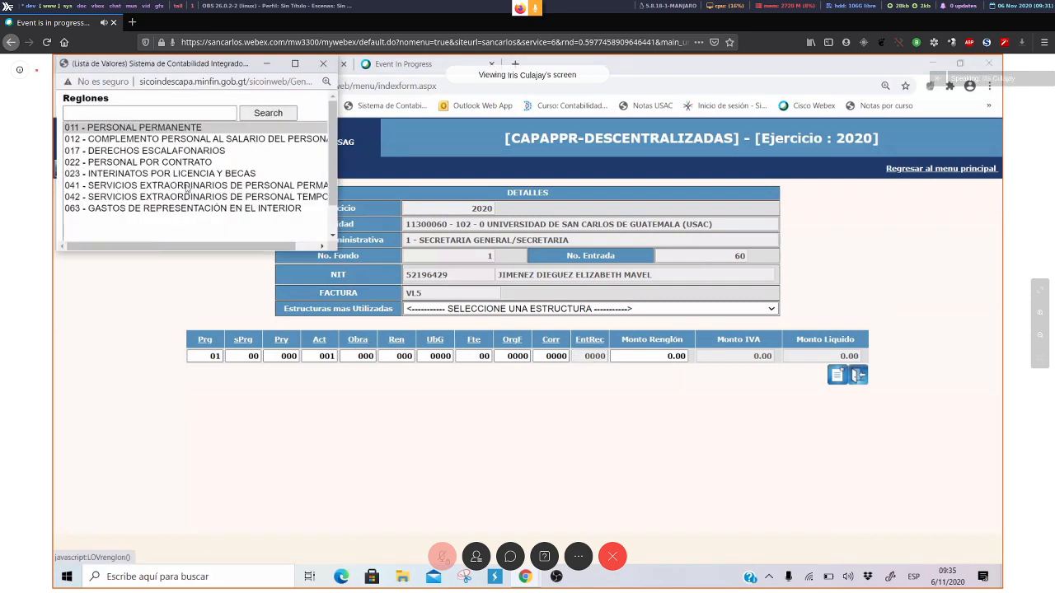
{"action": "double_click", "coordinate": [120, 211]}
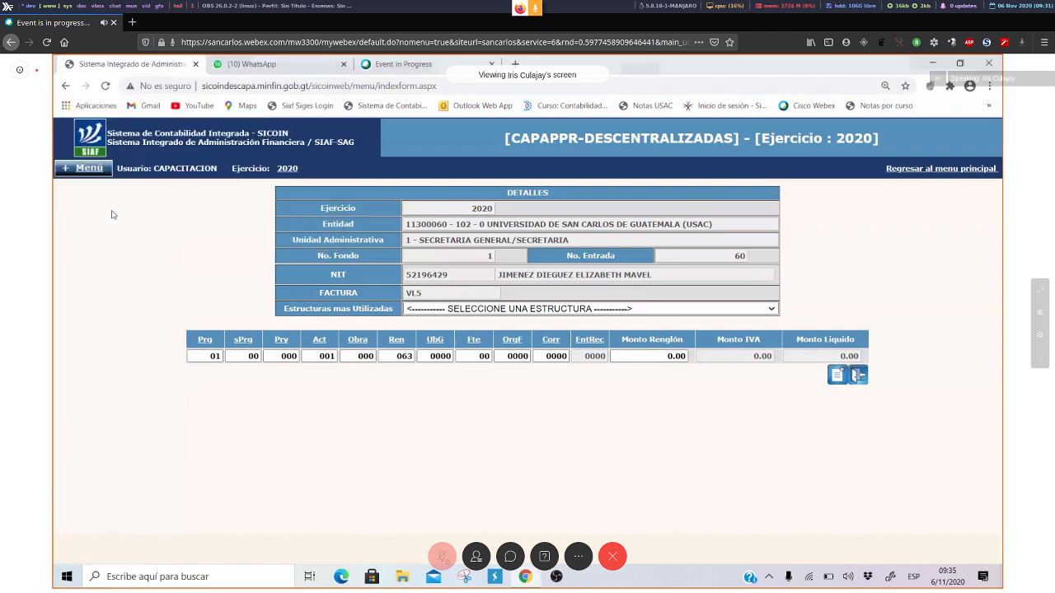
{"action": "left_click", "coordinate": [437, 341]}
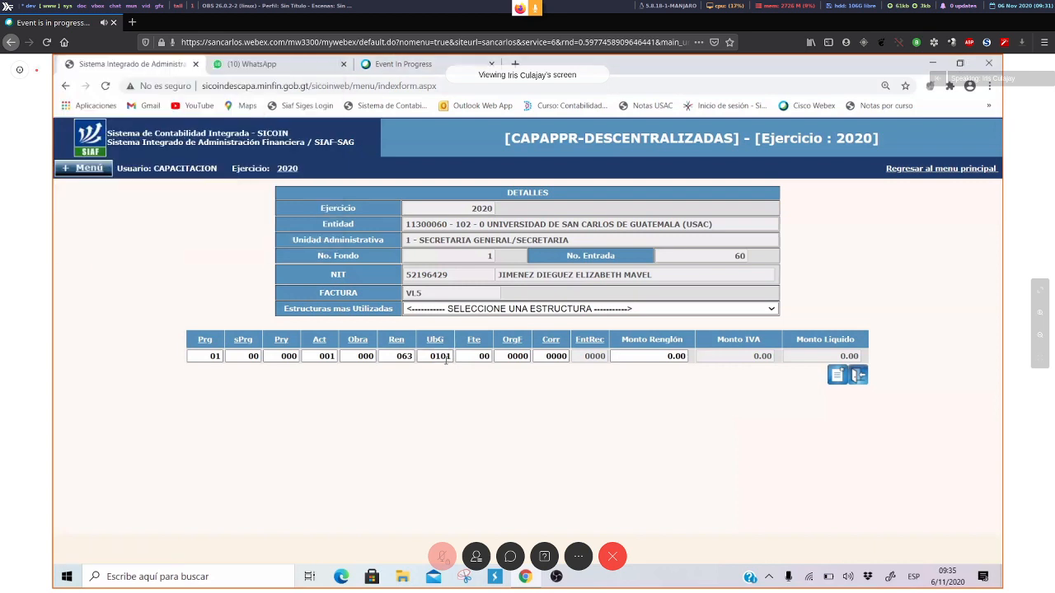
Step: Set the Fte code to 22 and the Monto Renglón to 1.00, save the budget structure and leave the details form
{"action": "left_click", "coordinate": [474, 341]}
{"action": "left_click", "coordinate": [488, 356]}
{"action": "left_click", "coordinate": [668, 356]}
{"action": "key", "text": "Delete"}
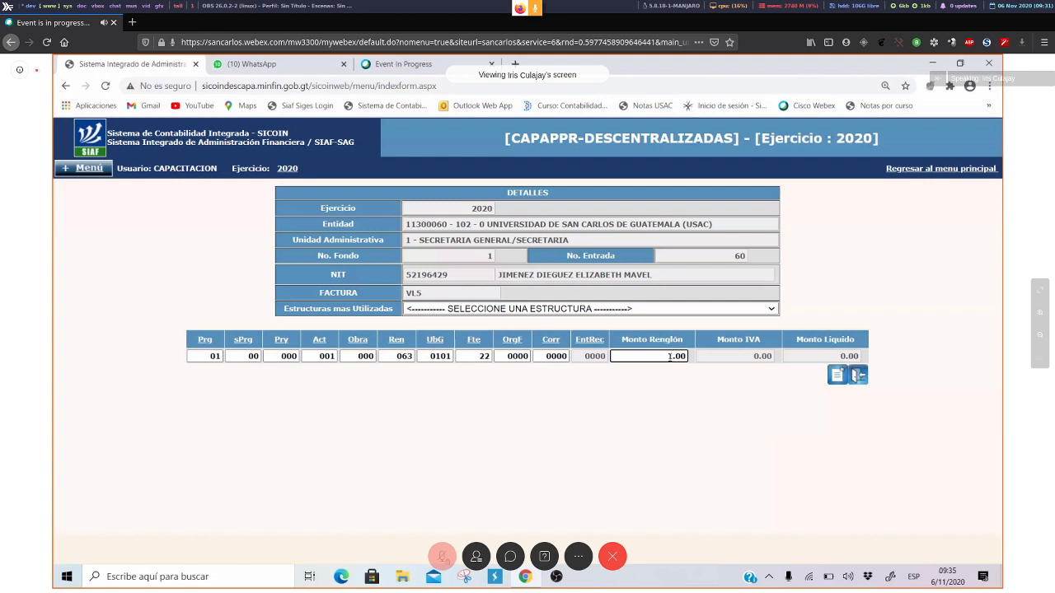
{"action": "left_click", "coordinate": [836, 376]}
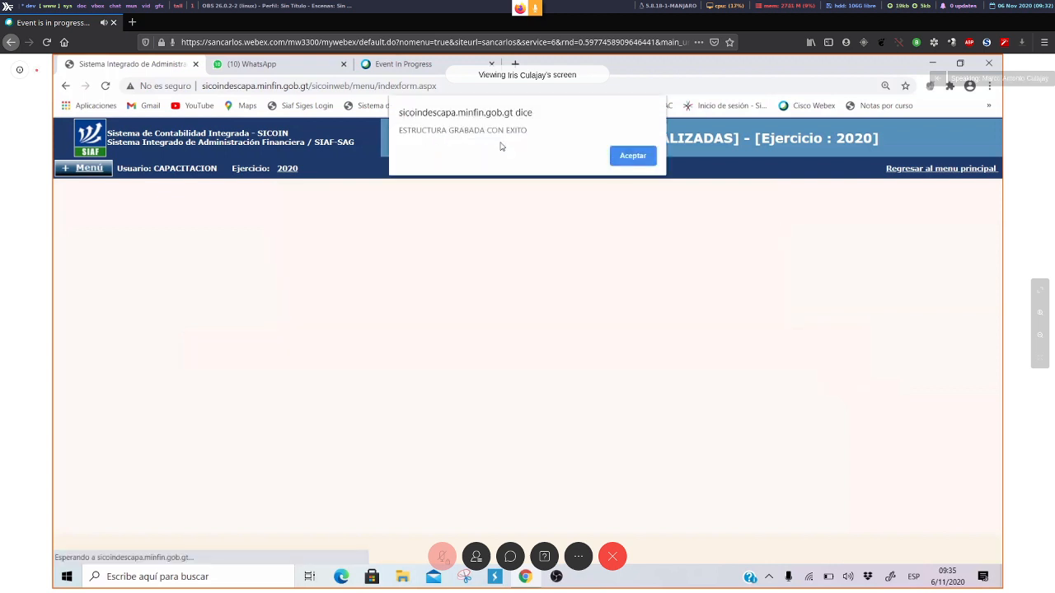
{"action": "left_click", "coordinate": [634, 157]}
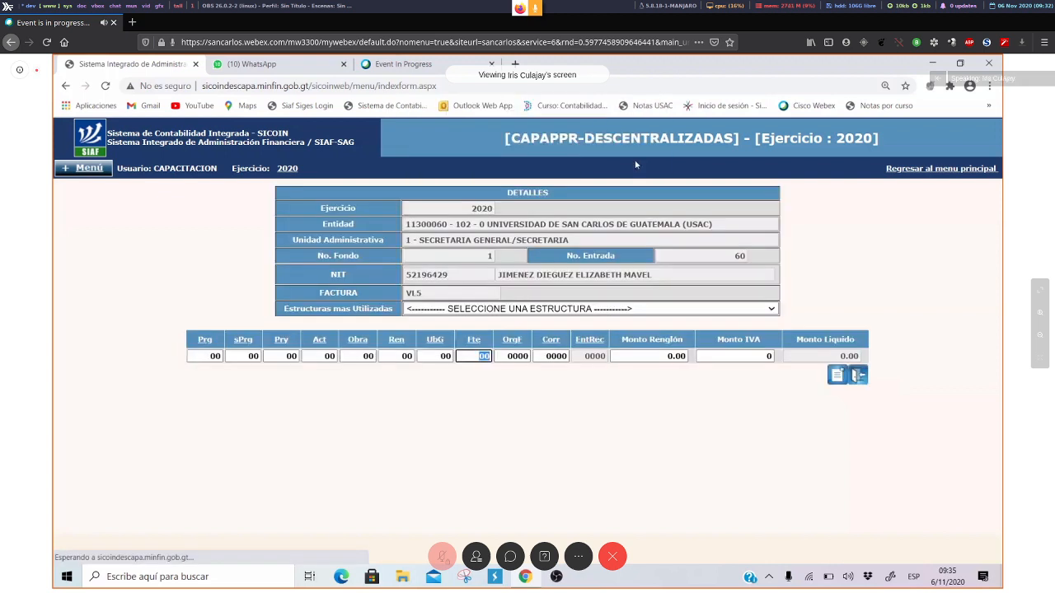
{"action": "left_click", "coordinate": [859, 377]}
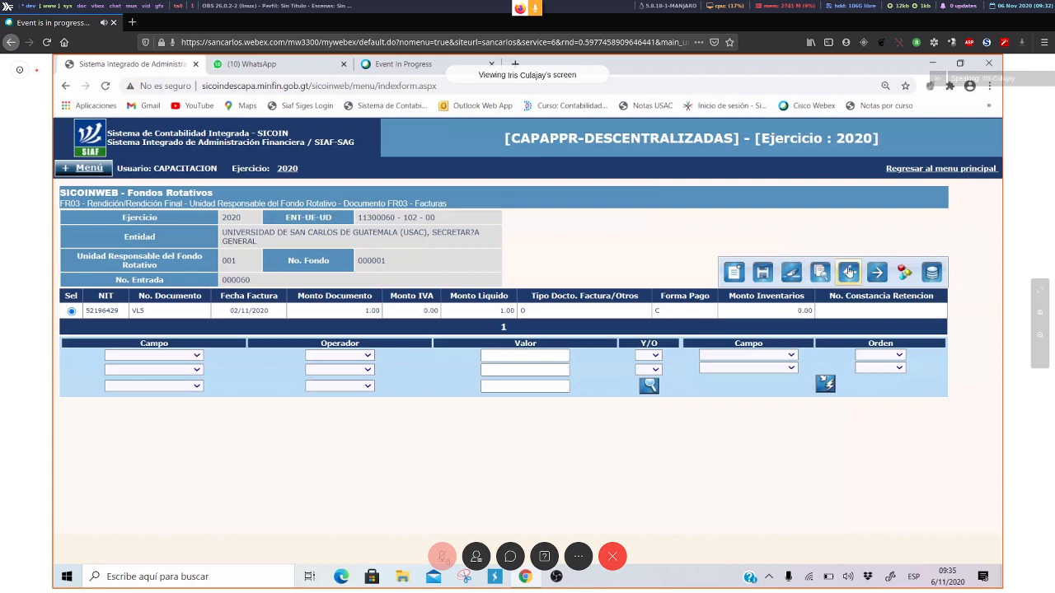
Step: Return to the unit's FR03 documents and submit the request for entry 000060
{"action": "left_click", "coordinate": [849, 272]}
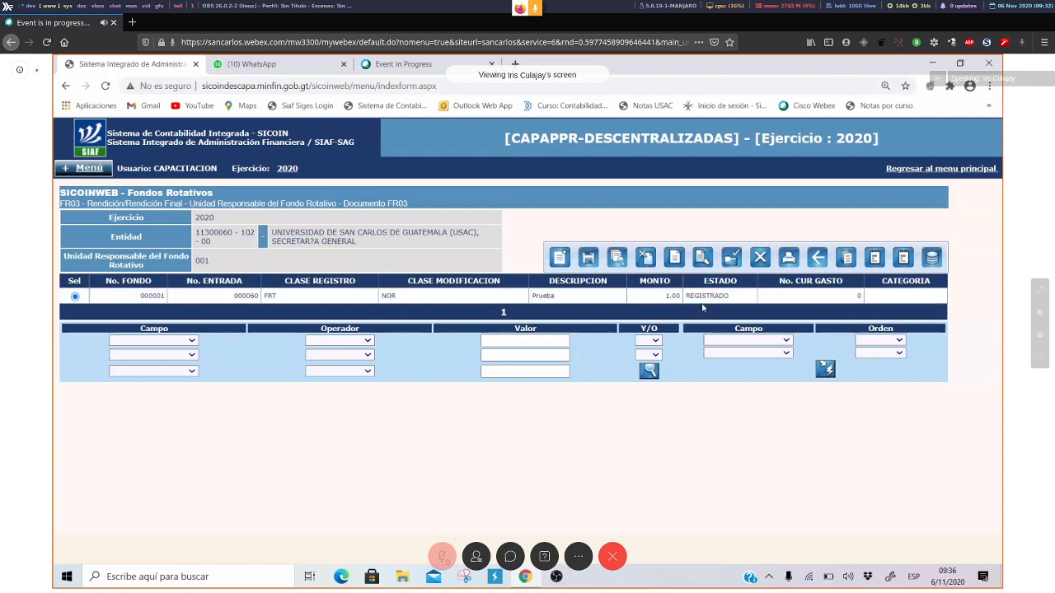
{"action": "left_click", "coordinate": [674, 258]}
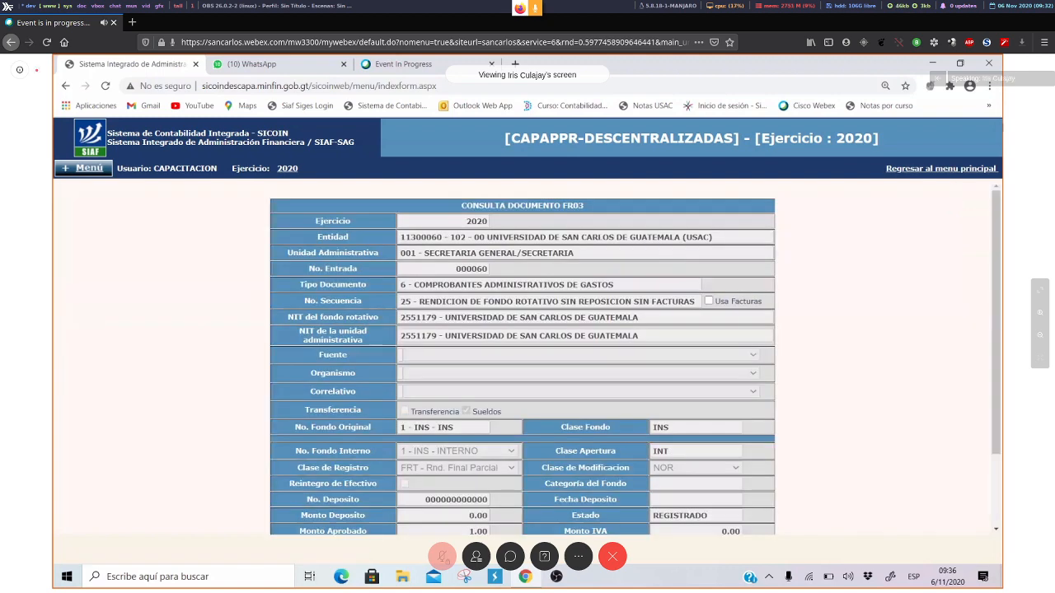
{"action": "scroll", "coordinate": [987, 268], "scroll_direction": "down", "scroll_amount": 2}
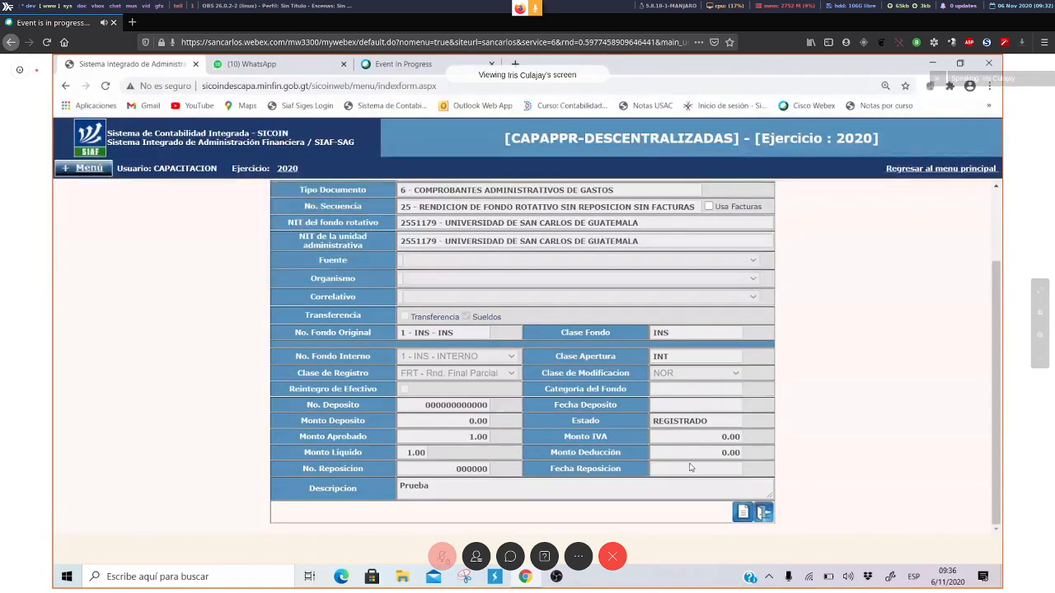
{"action": "left_click", "coordinate": [743, 512]}
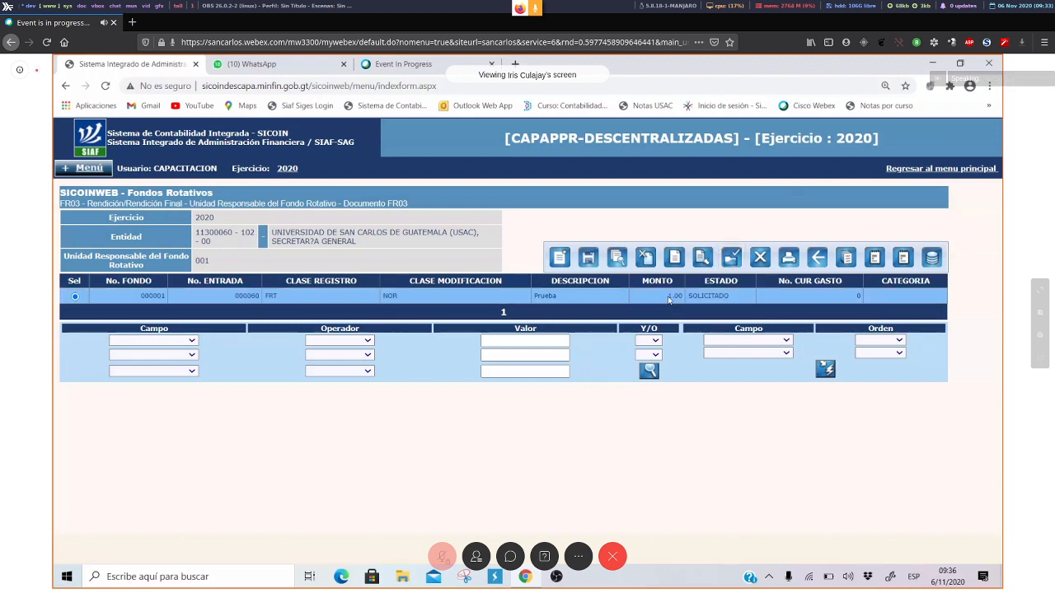
Step: Approve the requested FR03 document with entry number 000060
{"action": "left_click", "coordinate": [732, 259]}
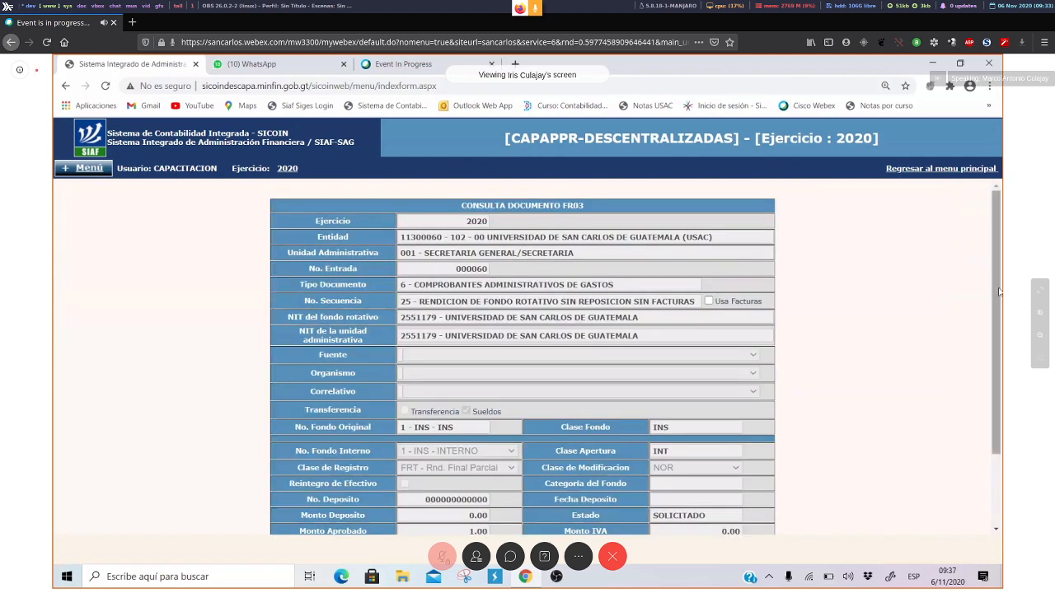
{"action": "left_click_drag", "start_coordinate": [999, 347], "coordinate": [998, 416]}
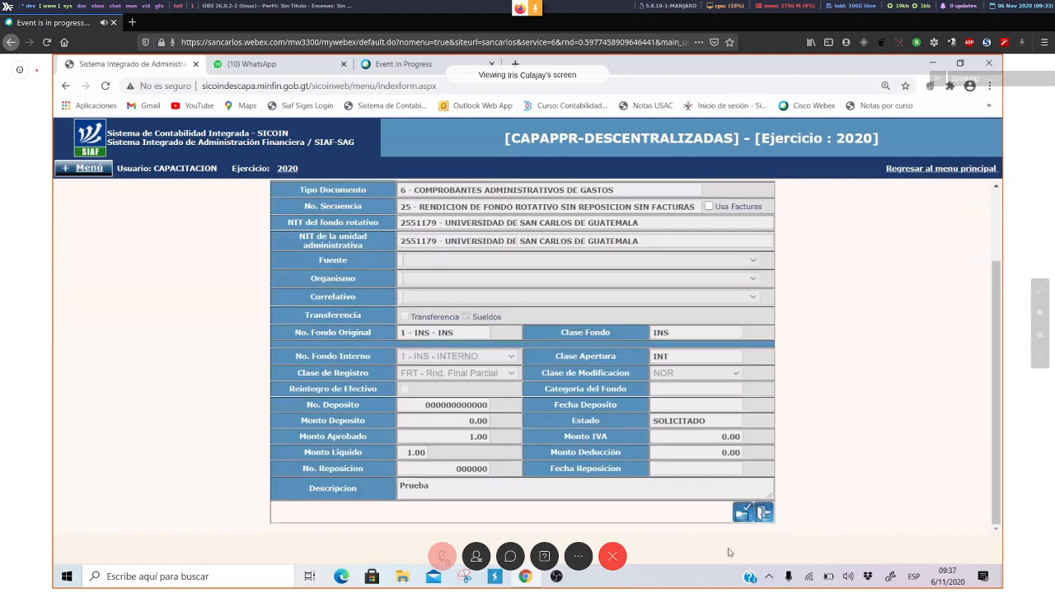
{"action": "left_click", "coordinate": [744, 511]}
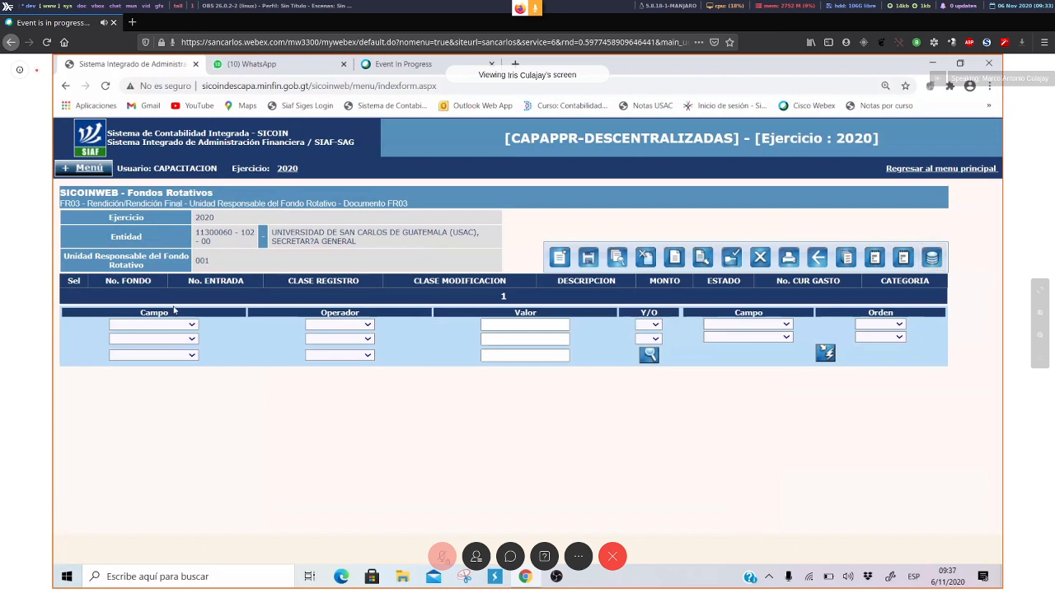
Step: Try to filter the FR03 documents by CLASE REGISTRO with the operator No Nulo and the value FRT
{"action": "left_click", "coordinate": [188, 326]}
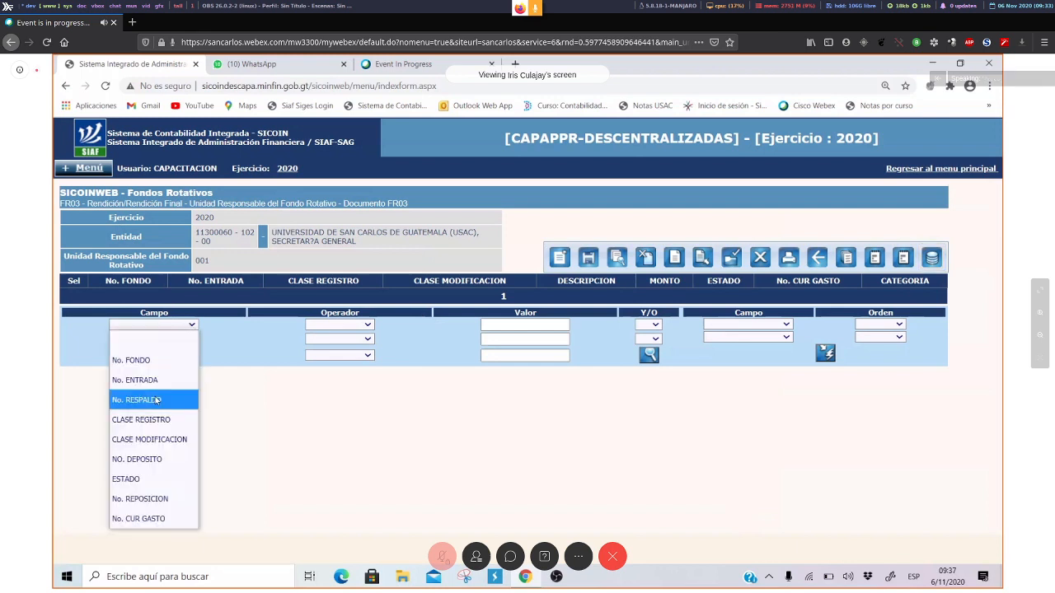
{"action": "left_click", "coordinate": [154, 421]}
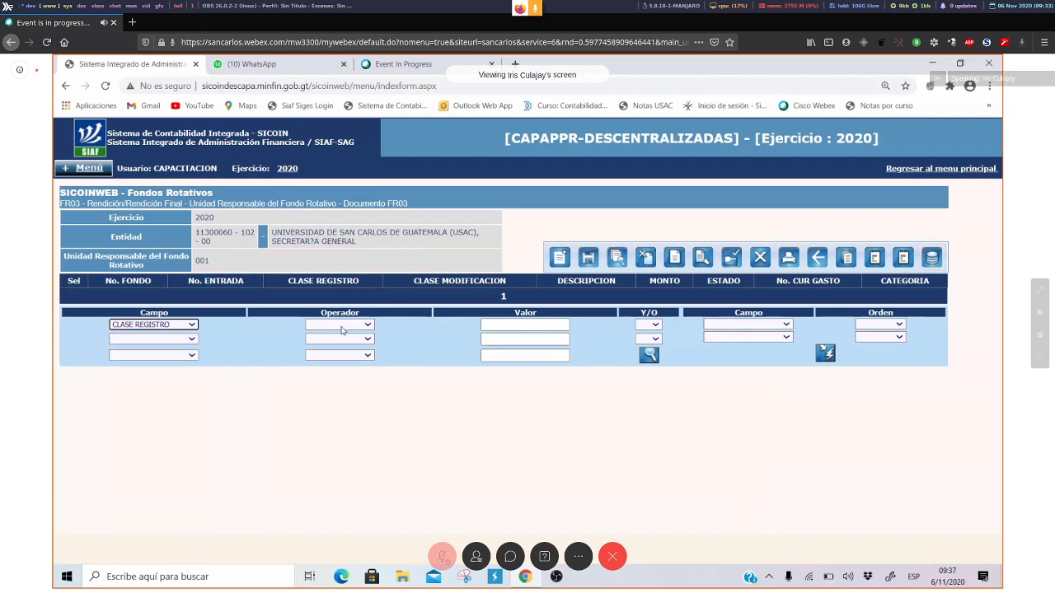
{"action": "left_click", "coordinate": [341, 326]}
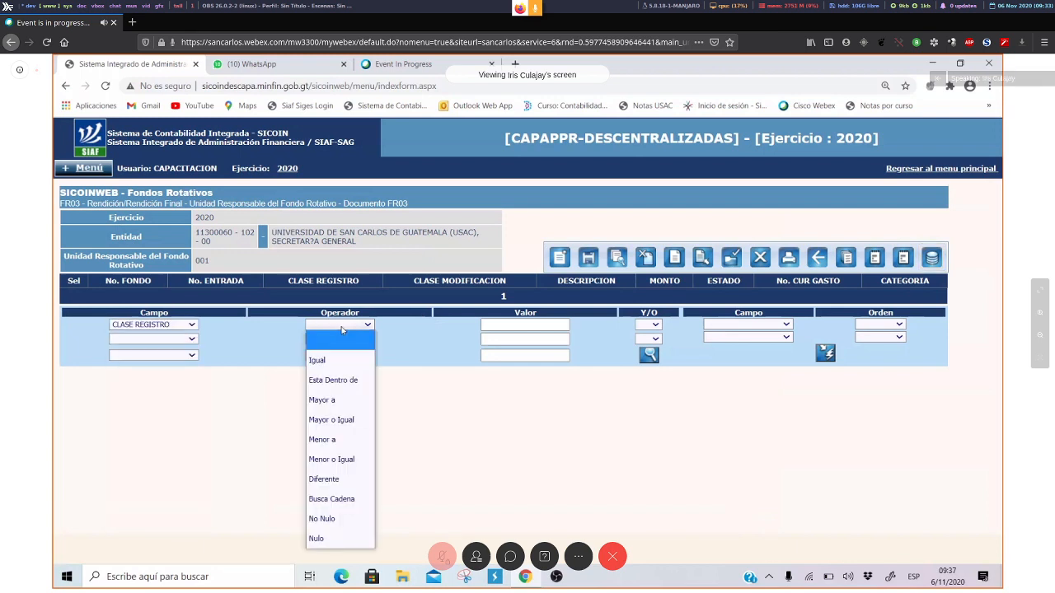
{"action": "left_click", "coordinate": [360, 525]}
{"action": "left_click", "coordinate": [517, 323]}
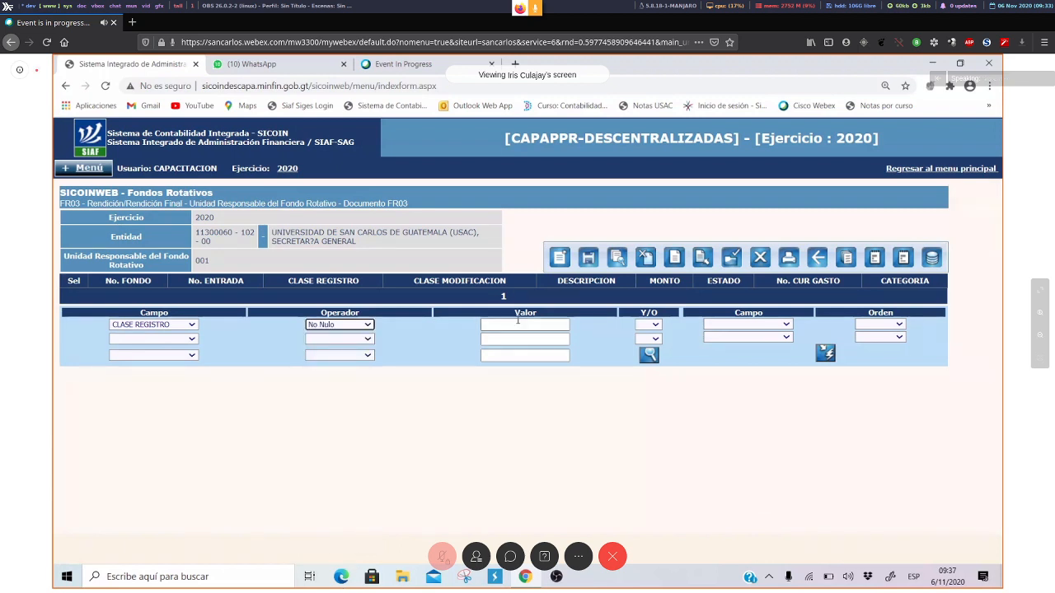
{"action": "type", "text": "frt"}
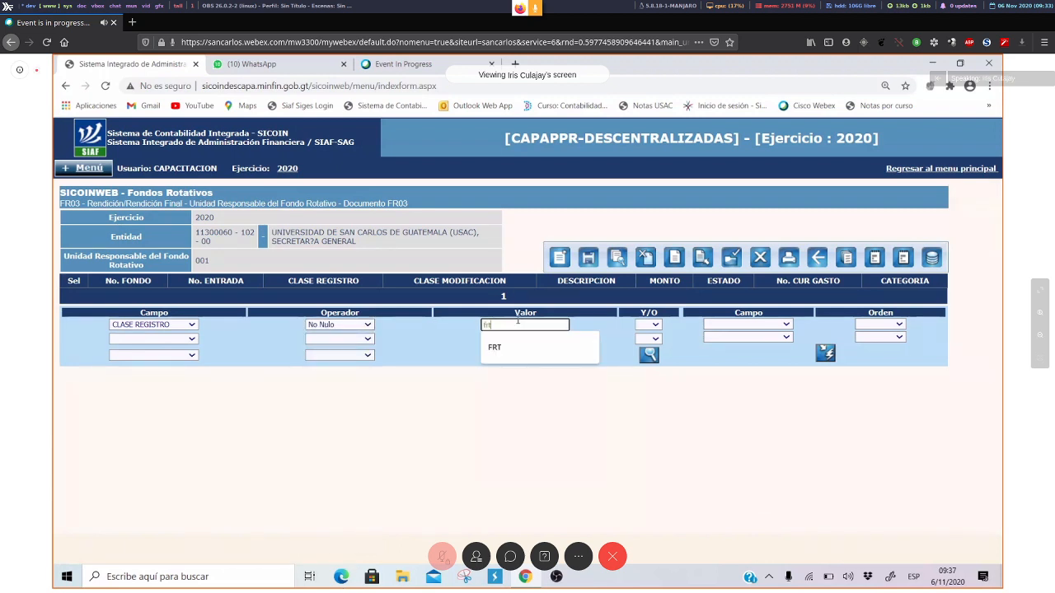
{"action": "left_click", "coordinate": [514, 344]}
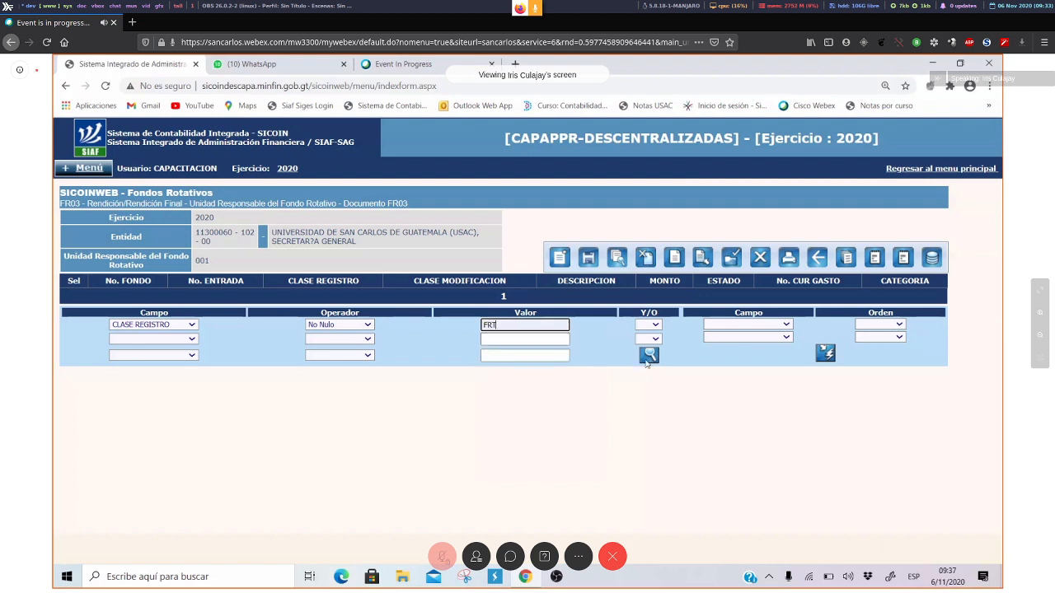
{"action": "left_click", "coordinate": [647, 360]}
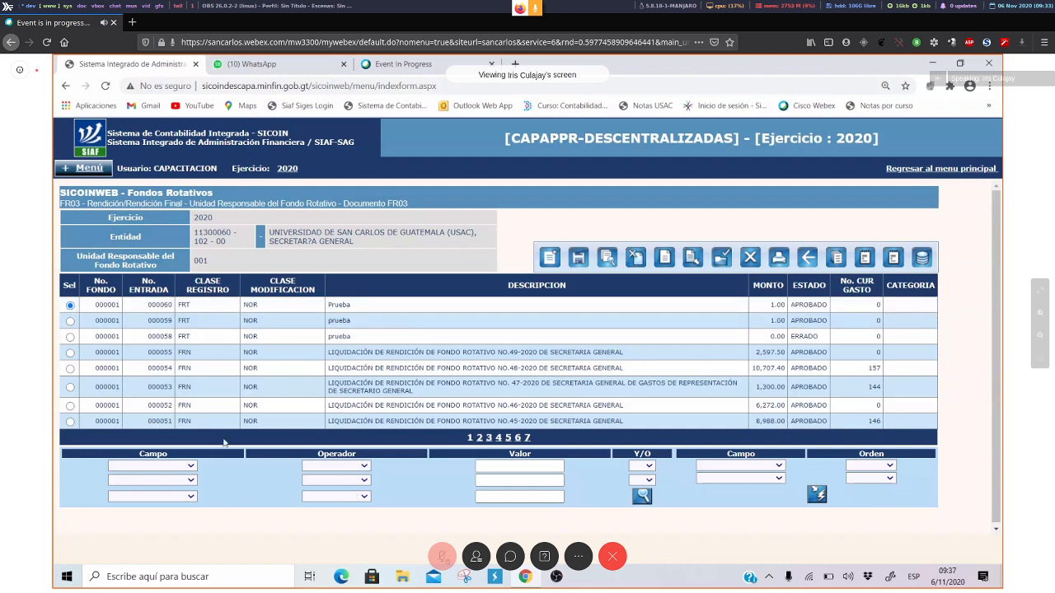
Step: Filter the FR03 documents by CLASE REGISTRO Igual FRT and check entries 000059 and 000060
{"action": "left_click", "coordinate": [183, 468]}
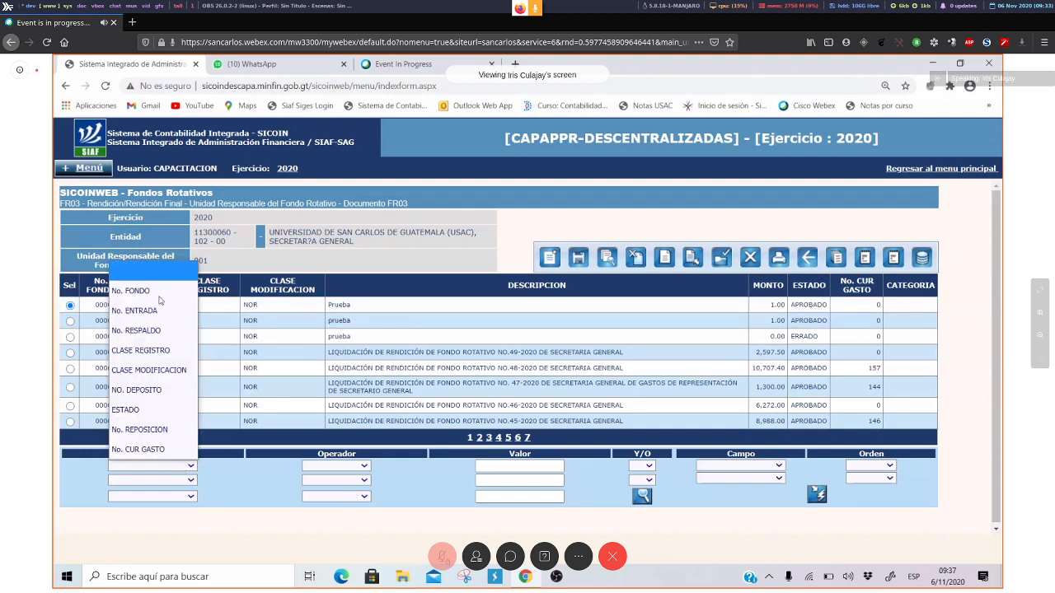
{"action": "left_click", "coordinate": [153, 352]}
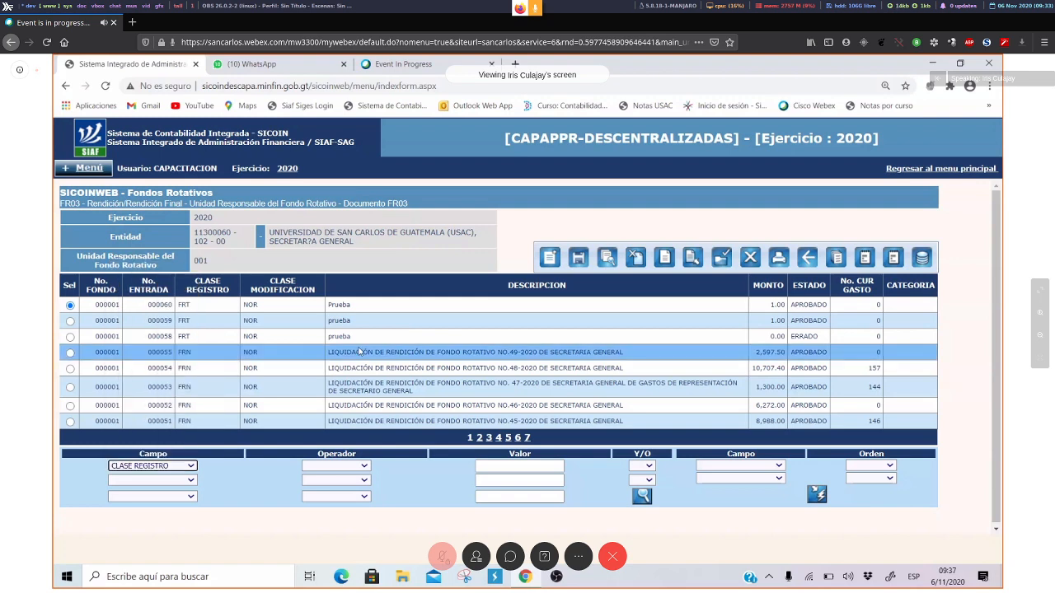
{"action": "left_click", "coordinate": [364, 467]}
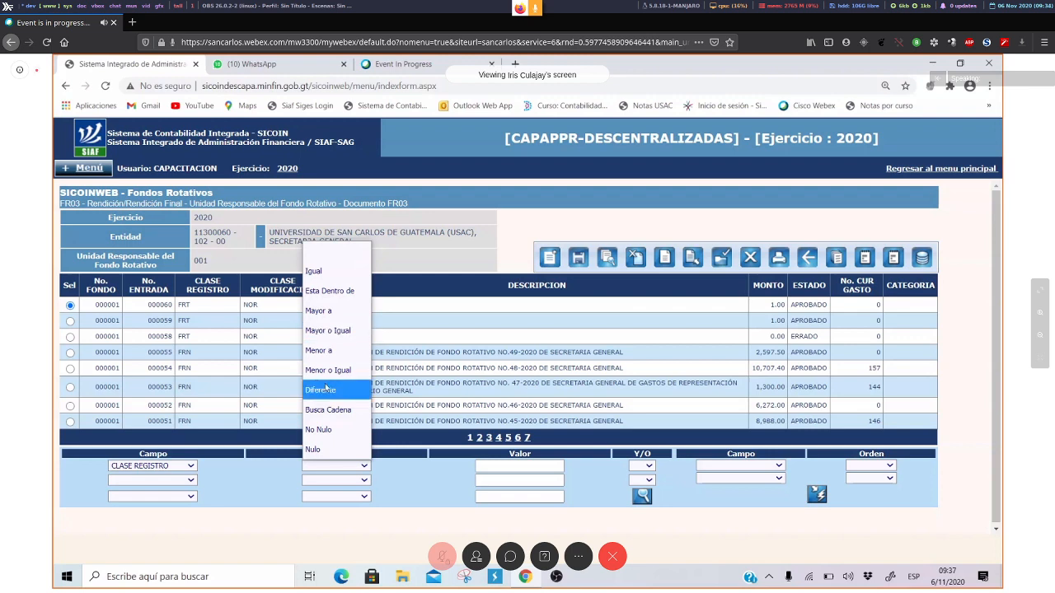
{"action": "left_click", "coordinate": [314, 270]}
{"action": "left_click", "coordinate": [516, 467]}
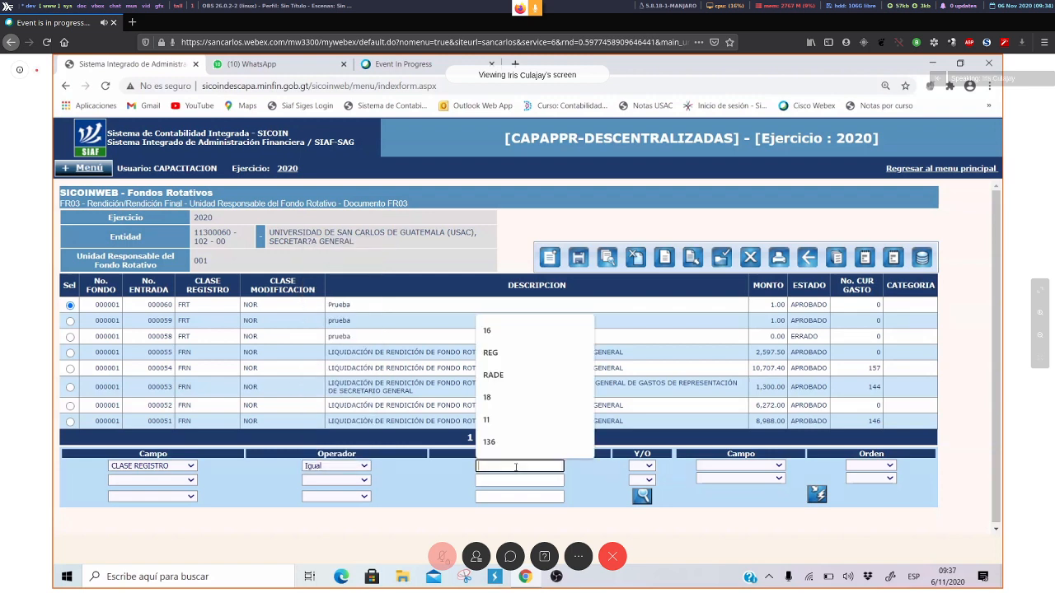
{"action": "type", "text": "FRT"}
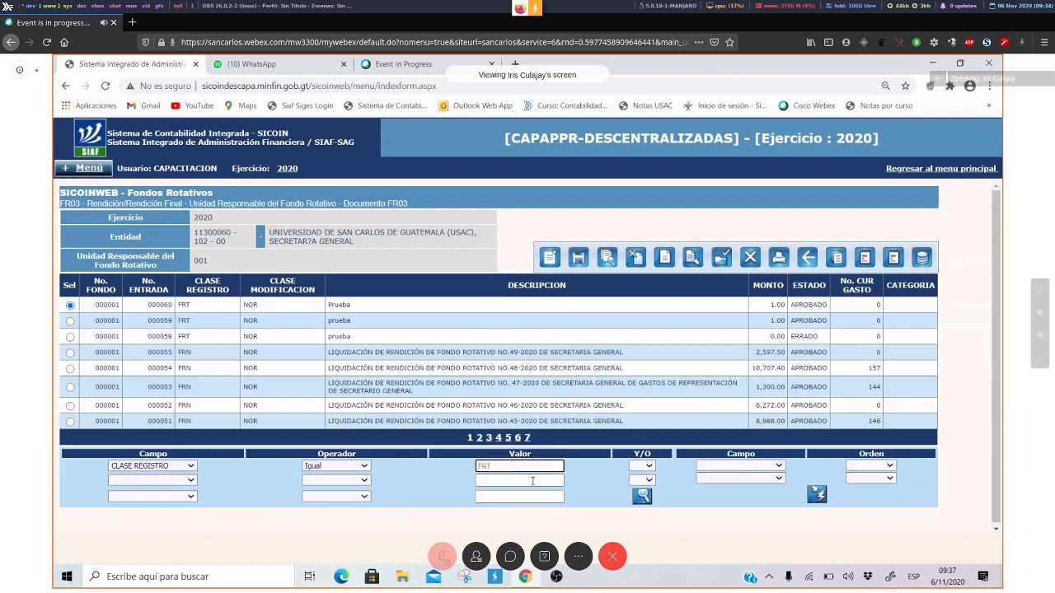
{"action": "left_click", "coordinate": [642, 497]}
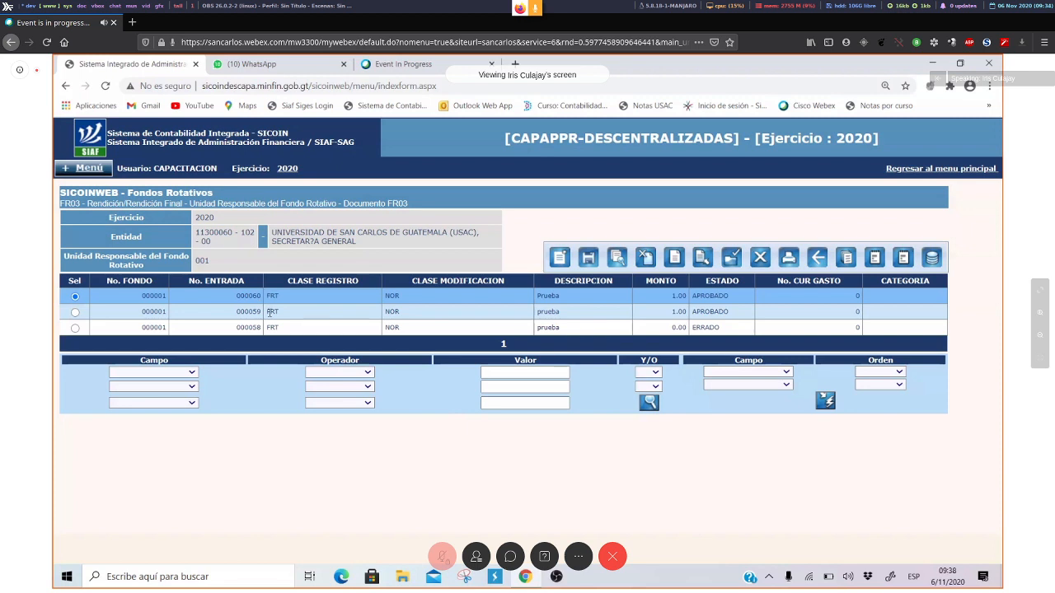
{"action": "left_click", "coordinate": [663, 311]}
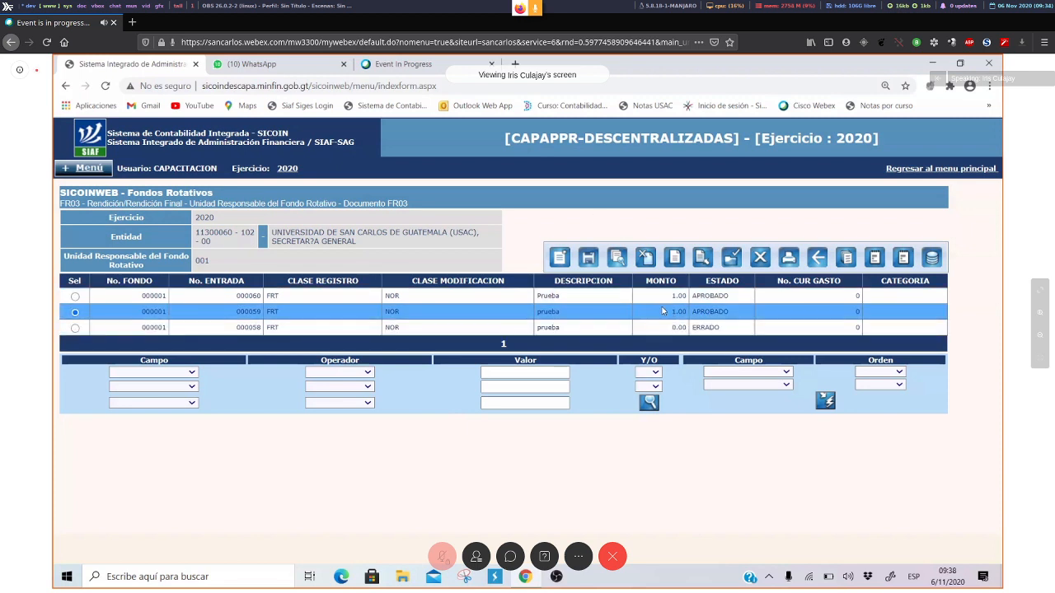
{"action": "left_click", "coordinate": [672, 297]}
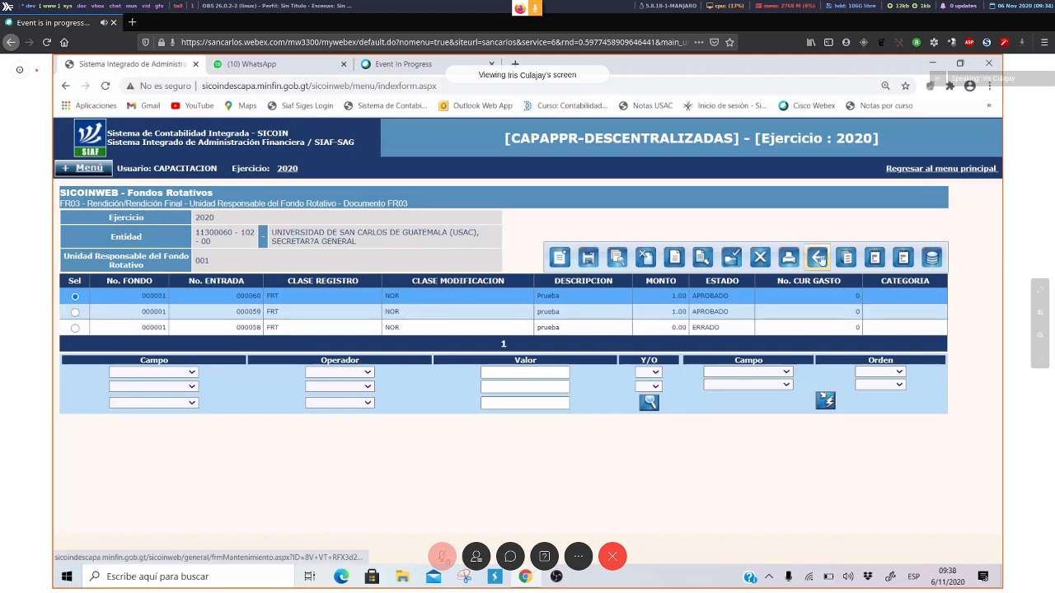
Step: Go back to the responsible units, reopen the FR03 documents of unit 001 SECRETARIA GENERAL/SECRETARIA and start a new document
{"action": "left_click", "coordinate": [818, 258]}
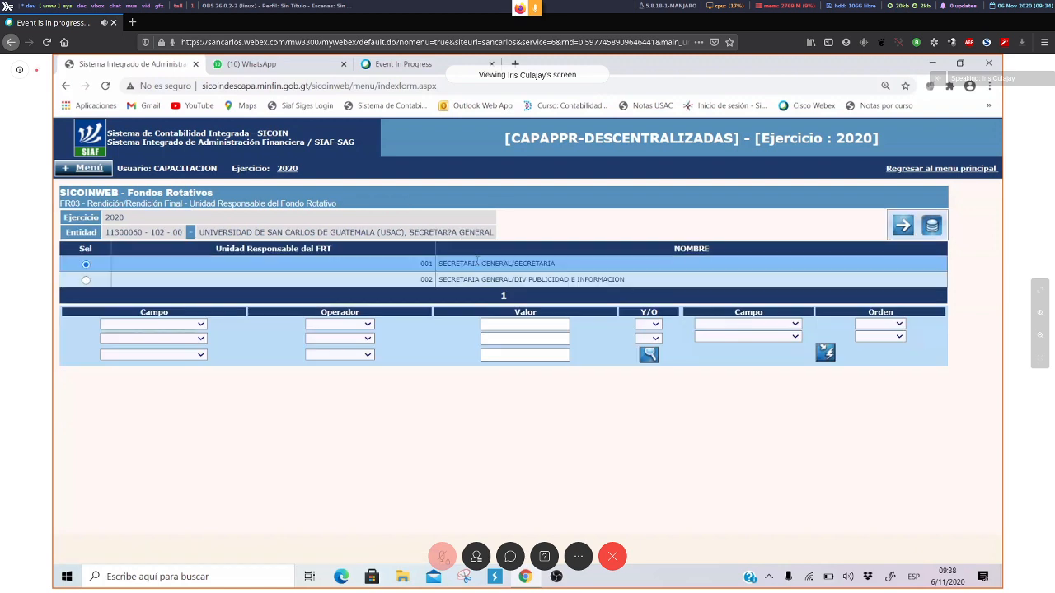
{"action": "left_click", "coordinate": [476, 261]}
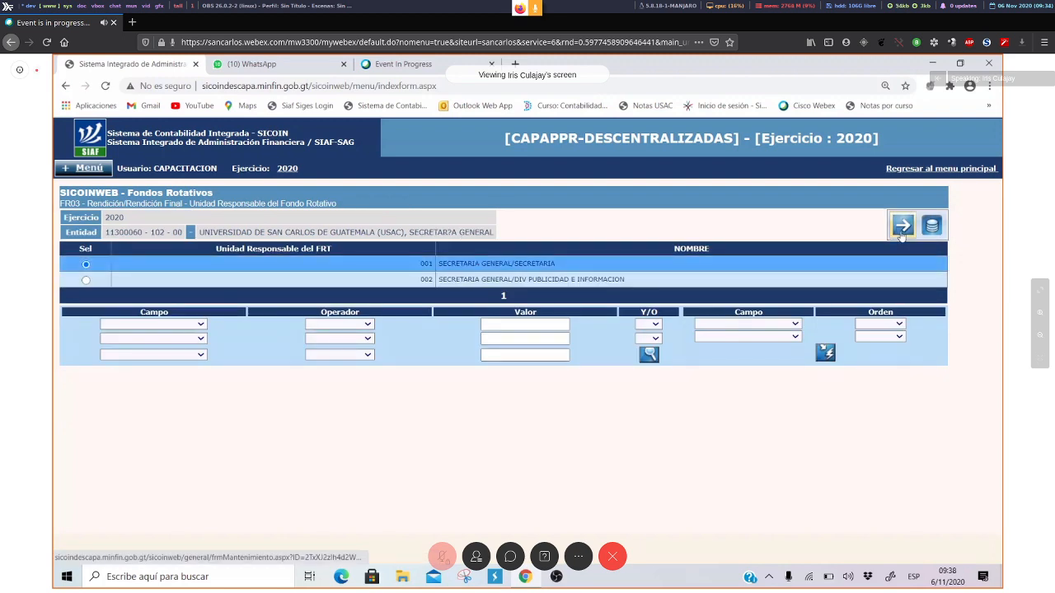
{"action": "left_click", "coordinate": [901, 232]}
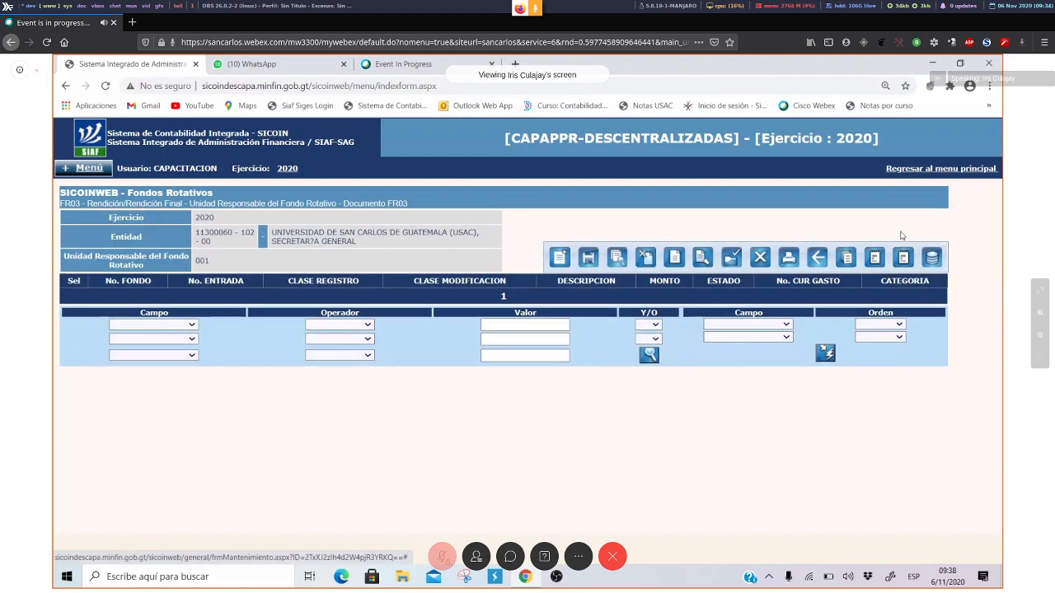
{"action": "left_click", "coordinate": [559, 258]}
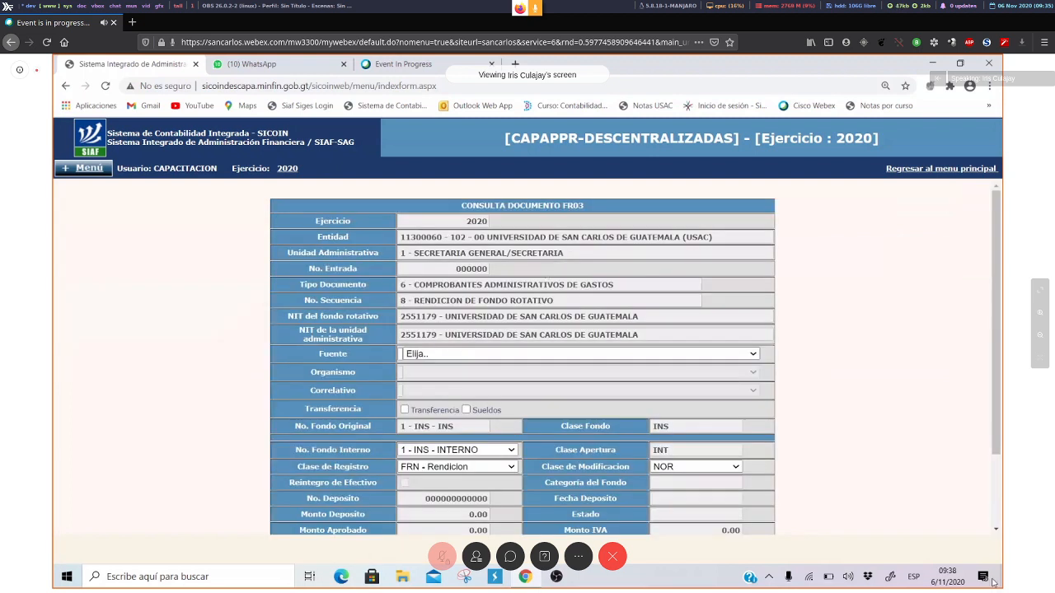
Step: Set the Clase de Registro of the new FR03 document to FRT - Rnd. Final Parcial
{"action": "left_click", "coordinate": [996, 530]}
{"action": "scroll", "coordinate": [996, 530], "scroll_direction": "down", "scroll_amount": 2}
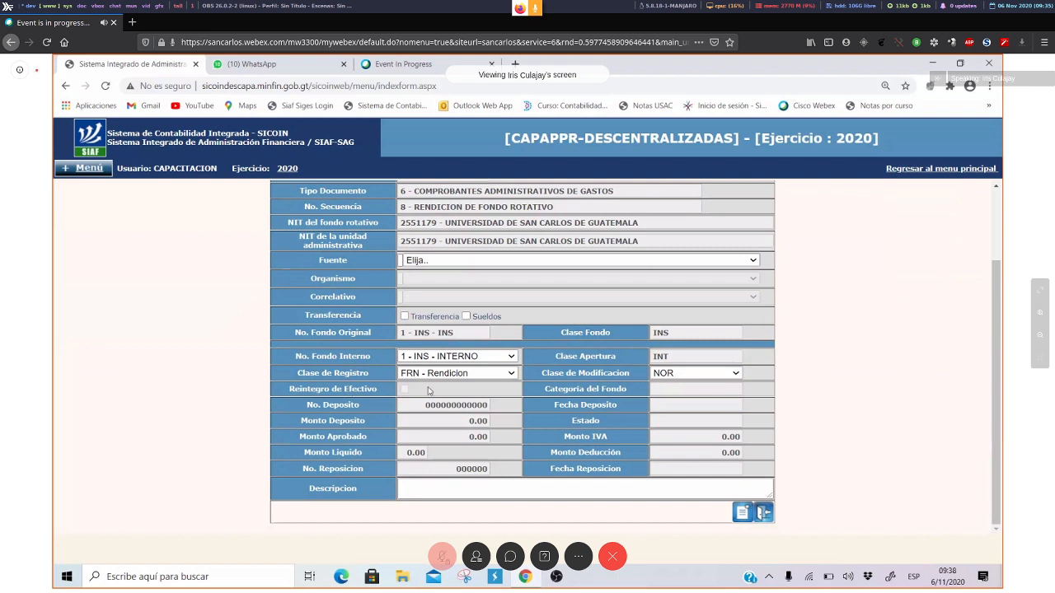
{"action": "left_click", "coordinate": [504, 375]}
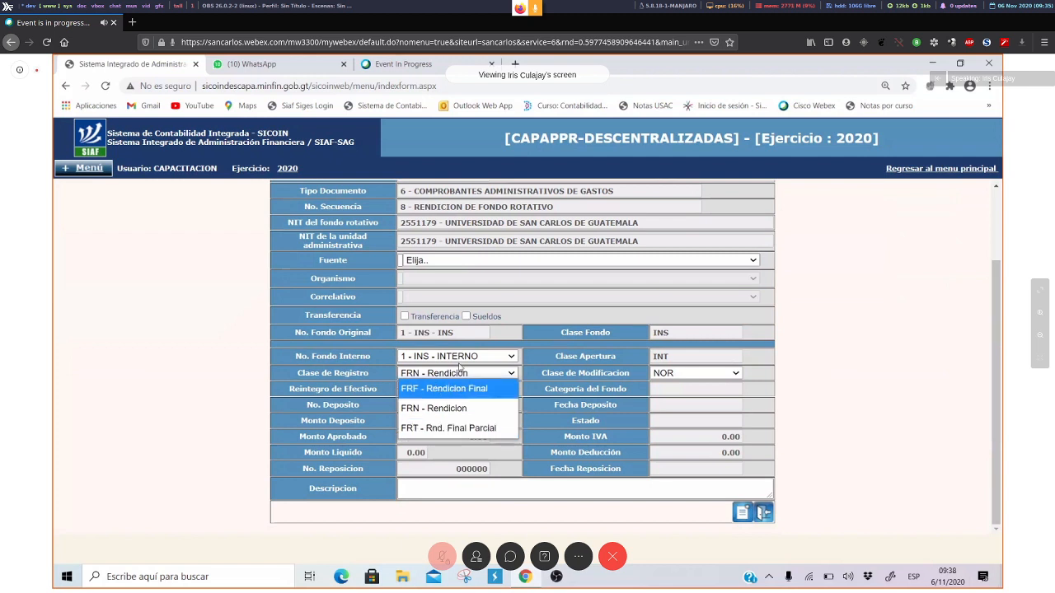
{"action": "left_click", "coordinate": [469, 431]}
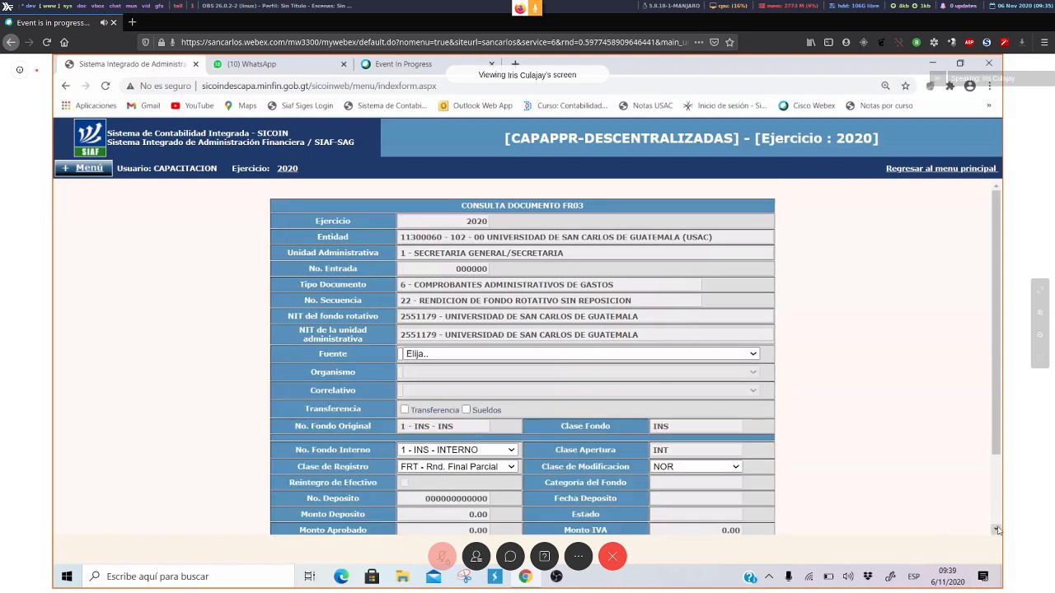
{"action": "scroll", "coordinate": [997, 530], "scroll_direction": "down", "scroll_amount": 3}
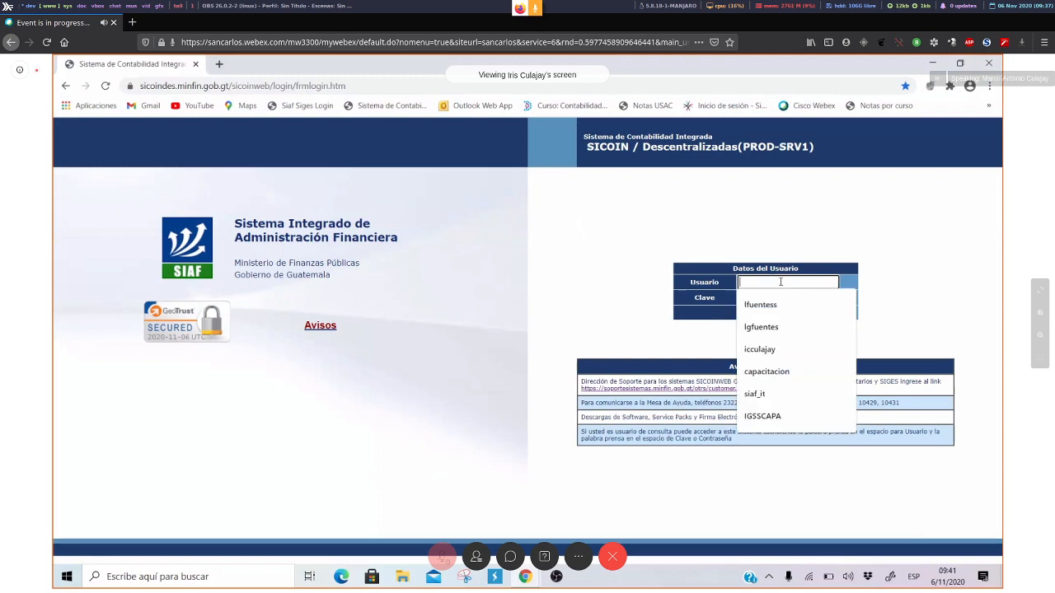
Step: Try to log in to the production system with the first staff member's saved username and the account password
{"action": "key", "text": "Down"}
{"action": "key", "text": "Down"}
{"action": "key", "text": "Down"}
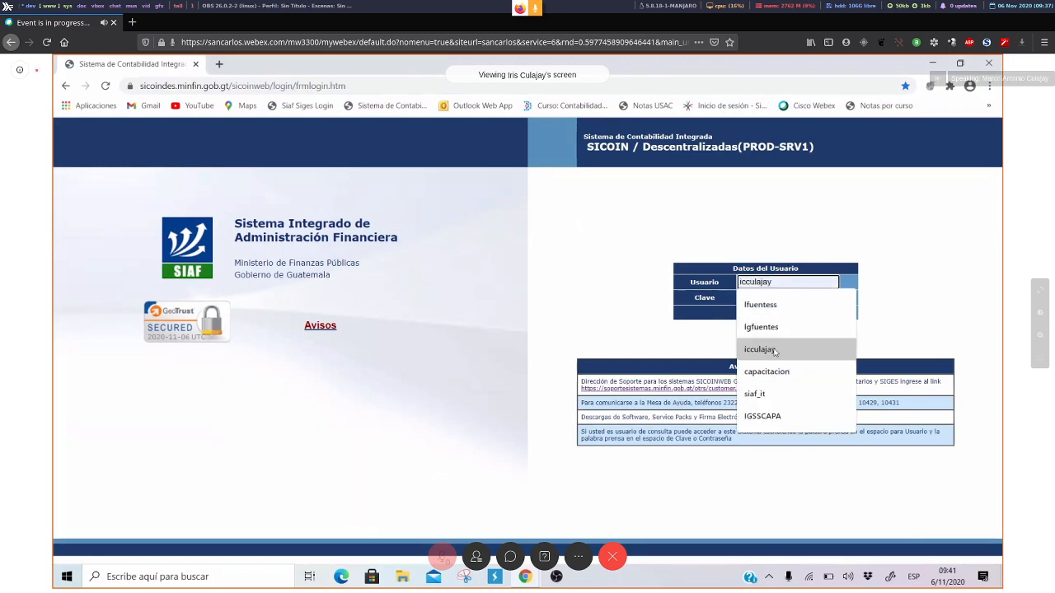
{"action": "key", "text": "Return"}
{"action": "left_click", "coordinate": [775, 298]}
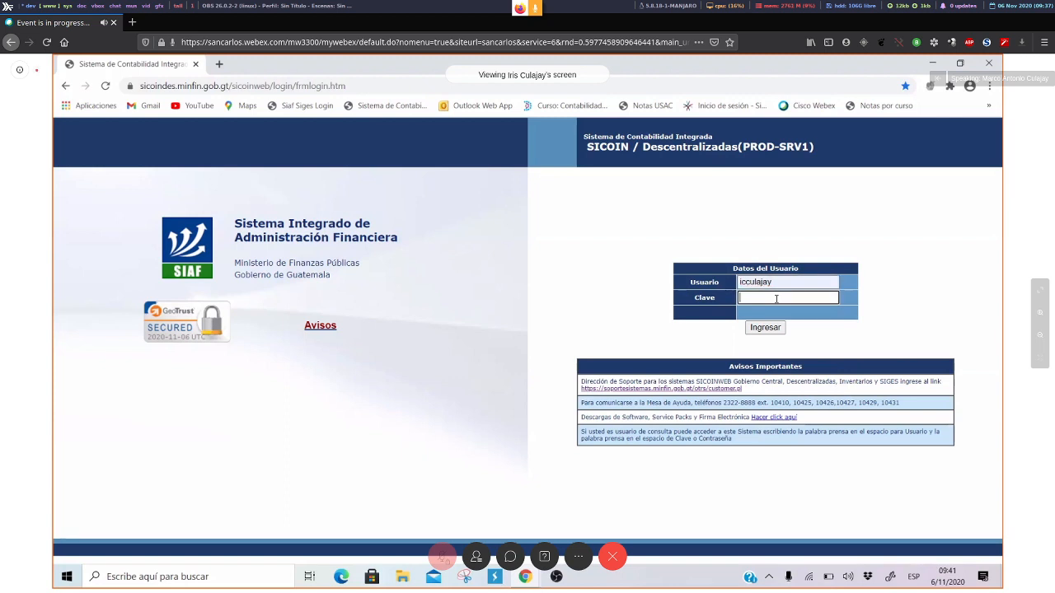
{"action": "type", "text": "•••••••"}
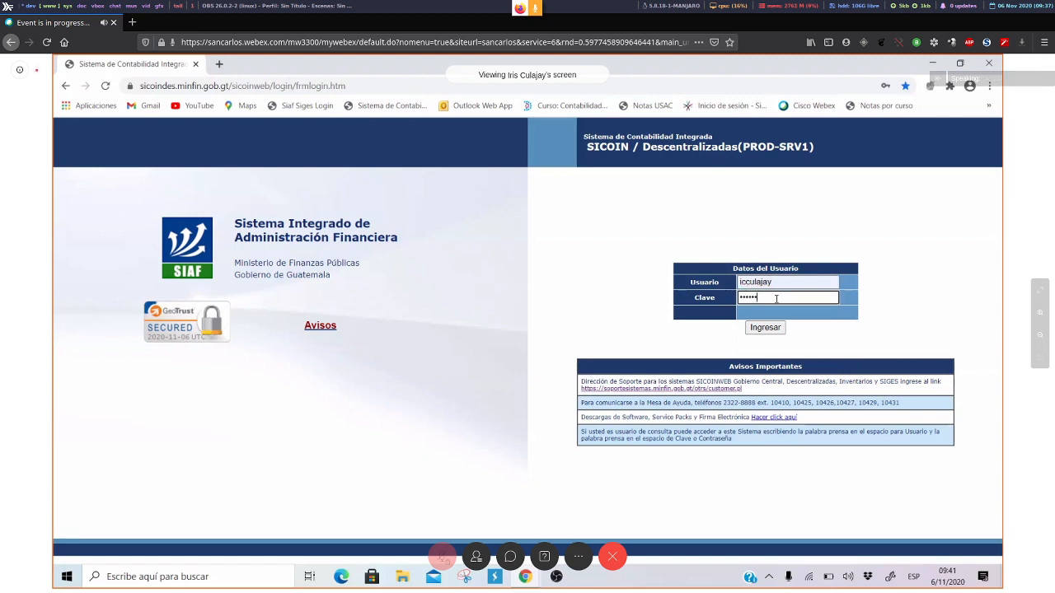
{"action": "key", "text": "Return"}
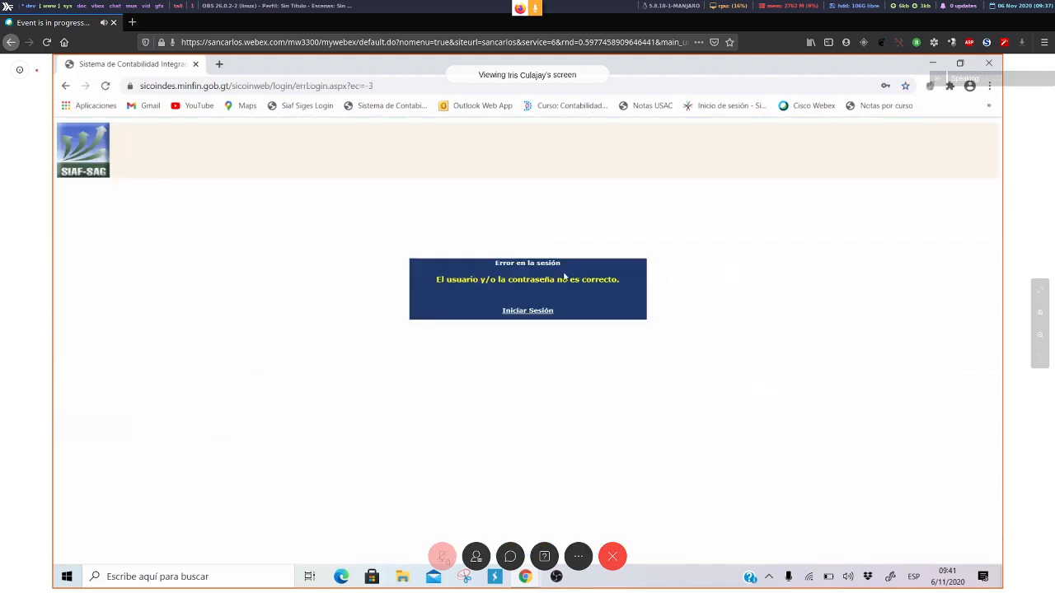
Step: Return to the login form and retry the same account, entering its username and password again
{"action": "left_click", "coordinate": [524, 313]}
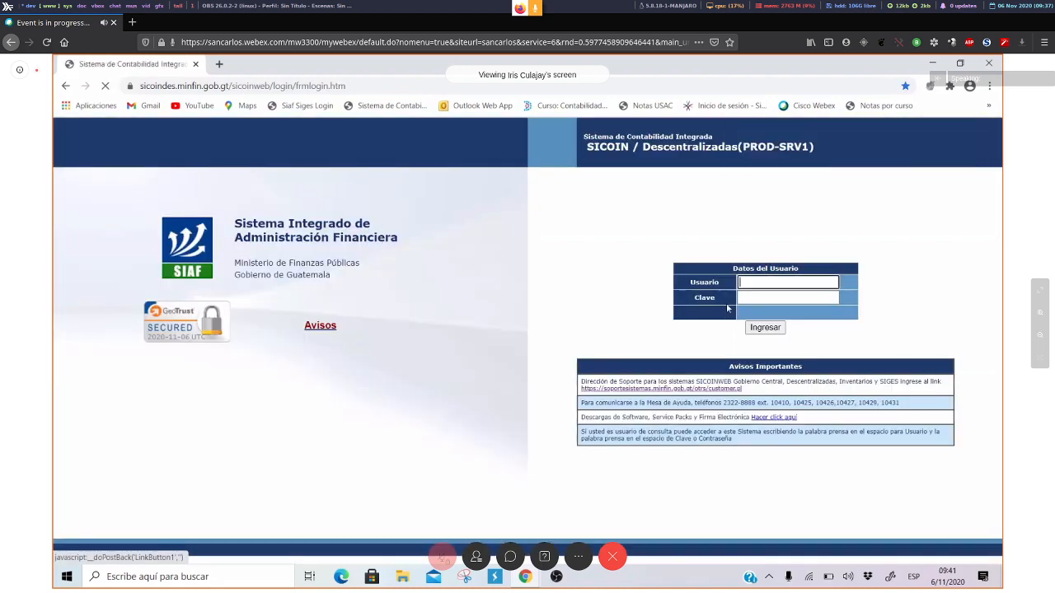
{"action": "left_click", "coordinate": [745, 284]}
{"action": "left_click", "coordinate": [743, 310]}
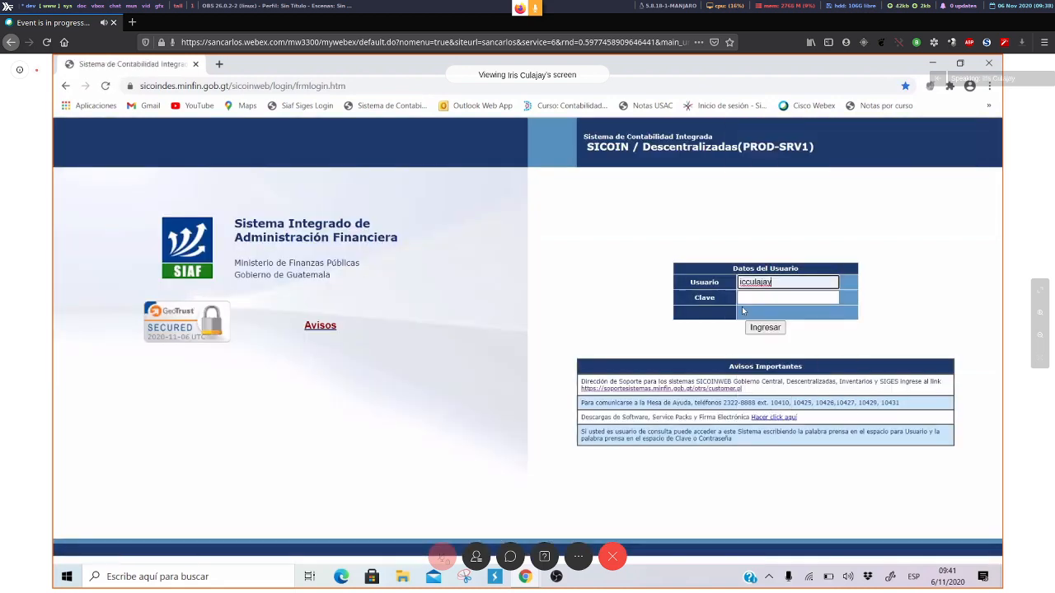
{"action": "left_click", "coordinate": [748, 297]}
{"action": "type", "text": "*"}
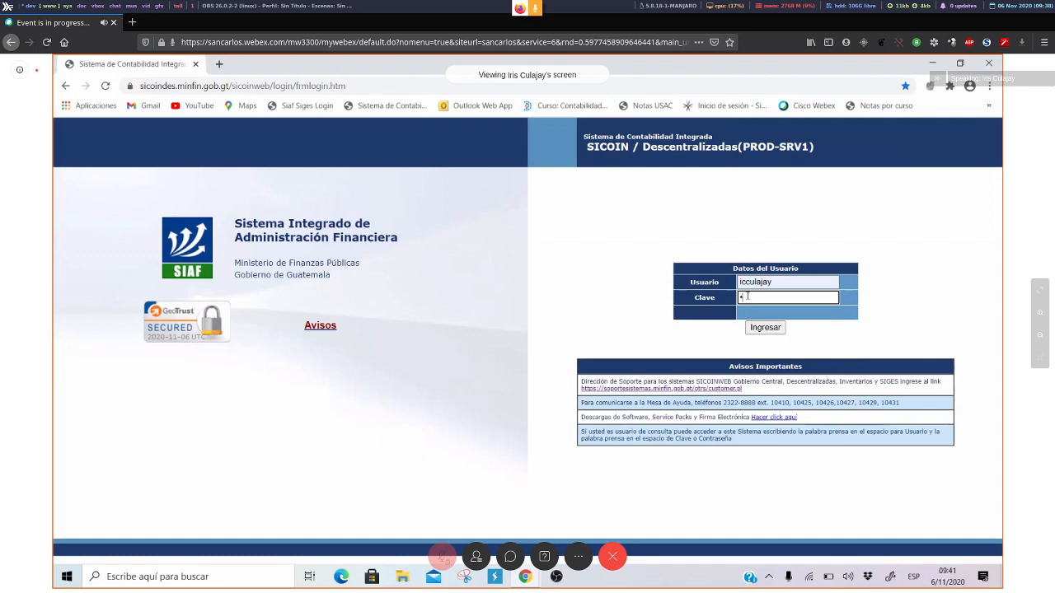
{"action": "type", "text": "********"}
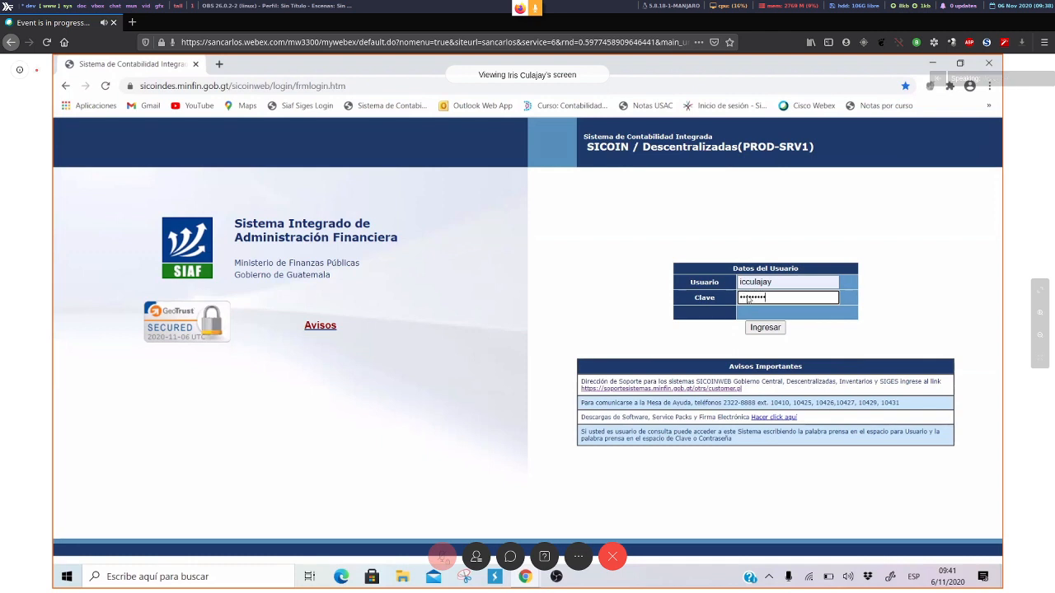
{"action": "key", "text": "Return"}
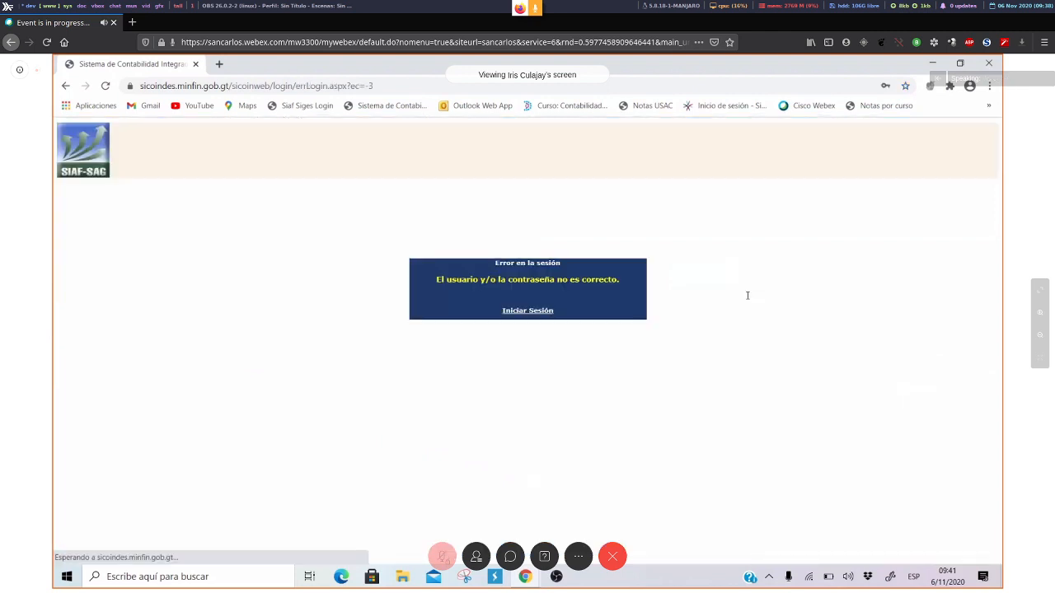
Step: Return to the login form and try a different staff member's saved username with its account password
{"action": "left_click", "coordinate": [542, 311]}
{"action": "left_click", "coordinate": [754, 282]}
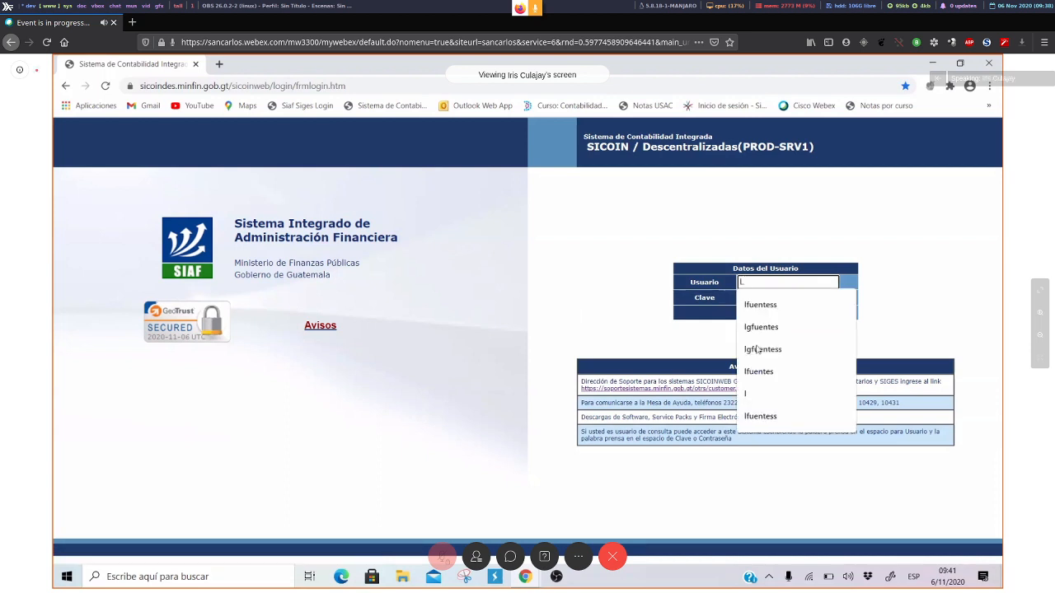
{"action": "left_click", "coordinate": [781, 326]}
{"action": "left_click", "coordinate": [781, 298]}
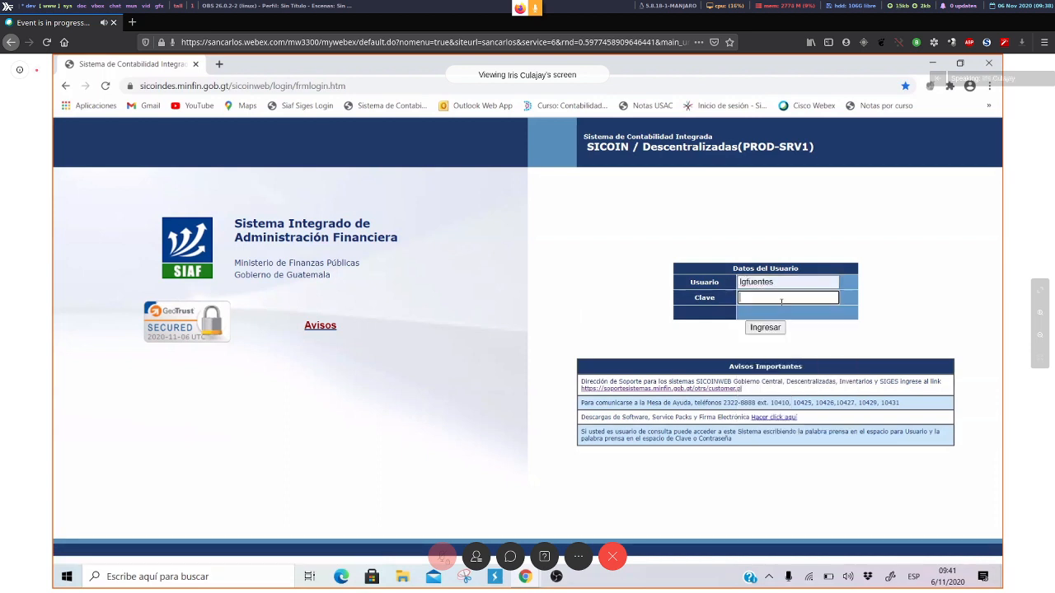
{"action": "type", "text": "••••••••••"}
{"action": "key", "text": "Return"}
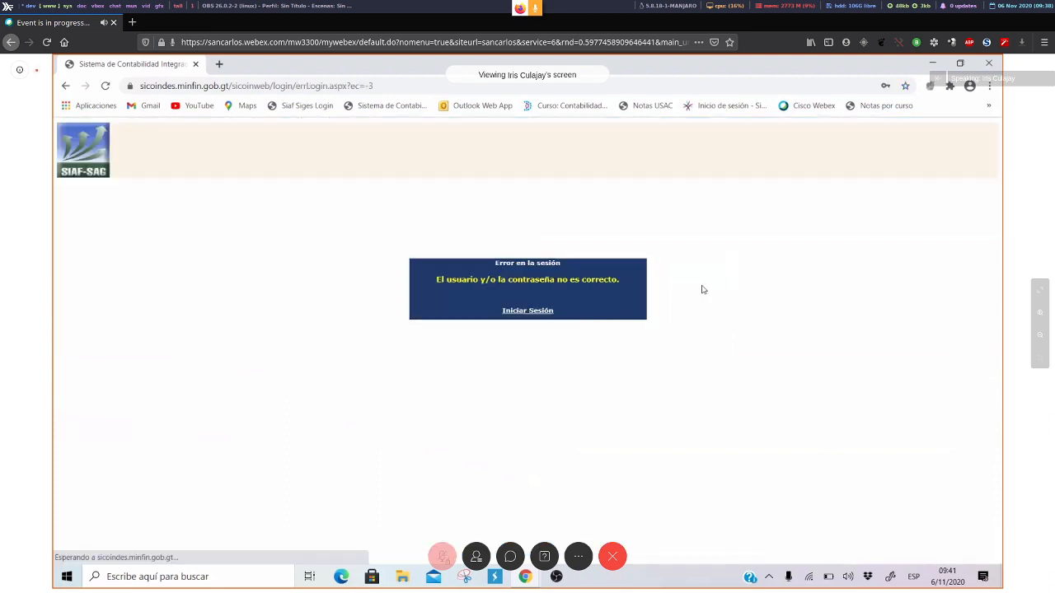
Step: Reopen the login form and retry the second staff member's username and password
{"action": "left_click", "coordinate": [538, 317]}
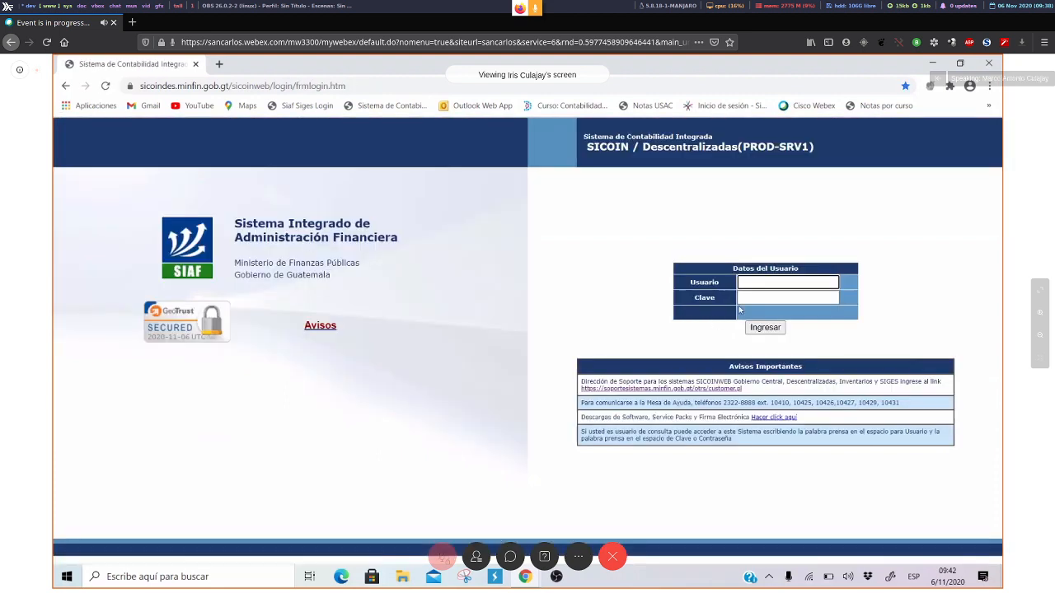
{"action": "left_click", "coordinate": [750, 283]}
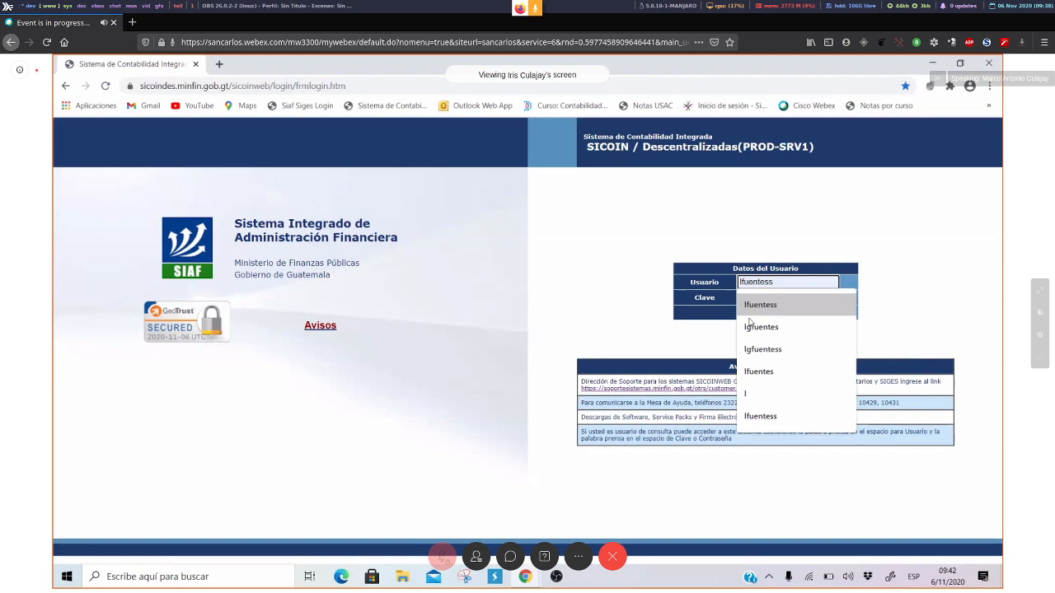
{"action": "left_click", "coordinate": [751, 326]}
{"action": "left_click", "coordinate": [755, 300]}
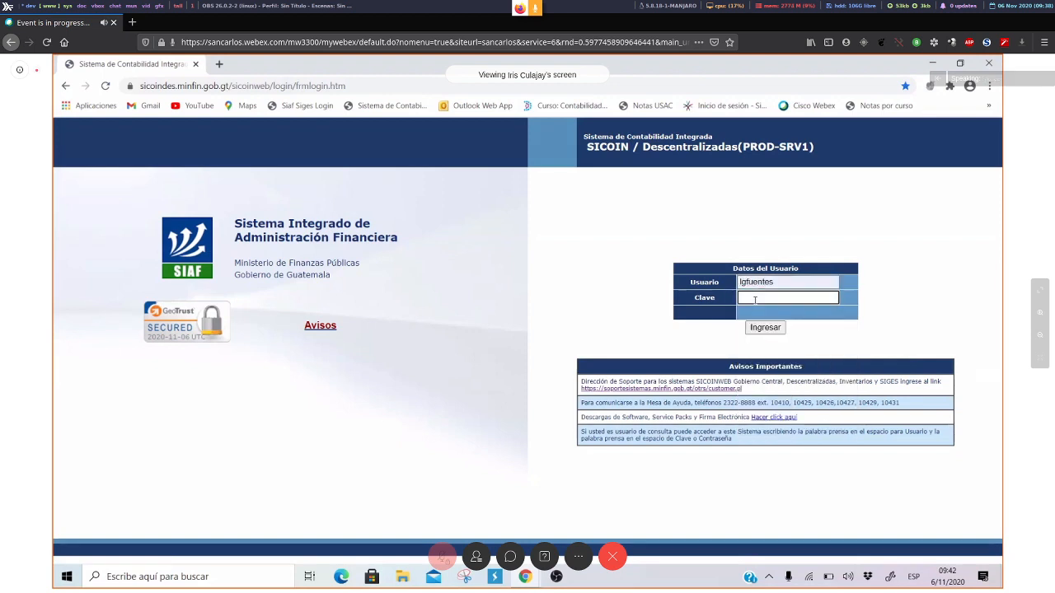
{"action": "type", "text": "***"}
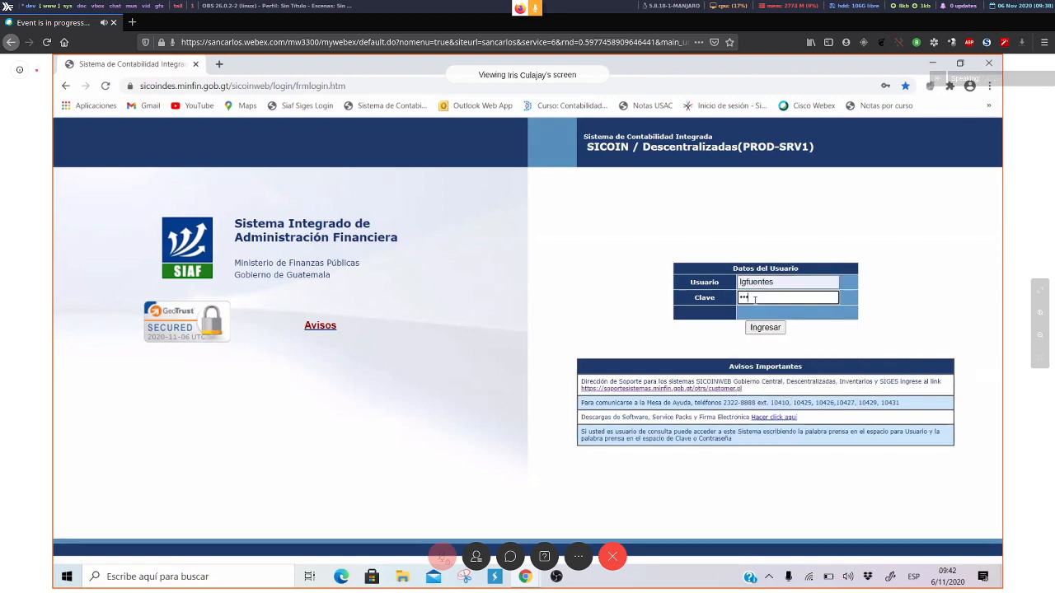
{"action": "type", "text": "******"}
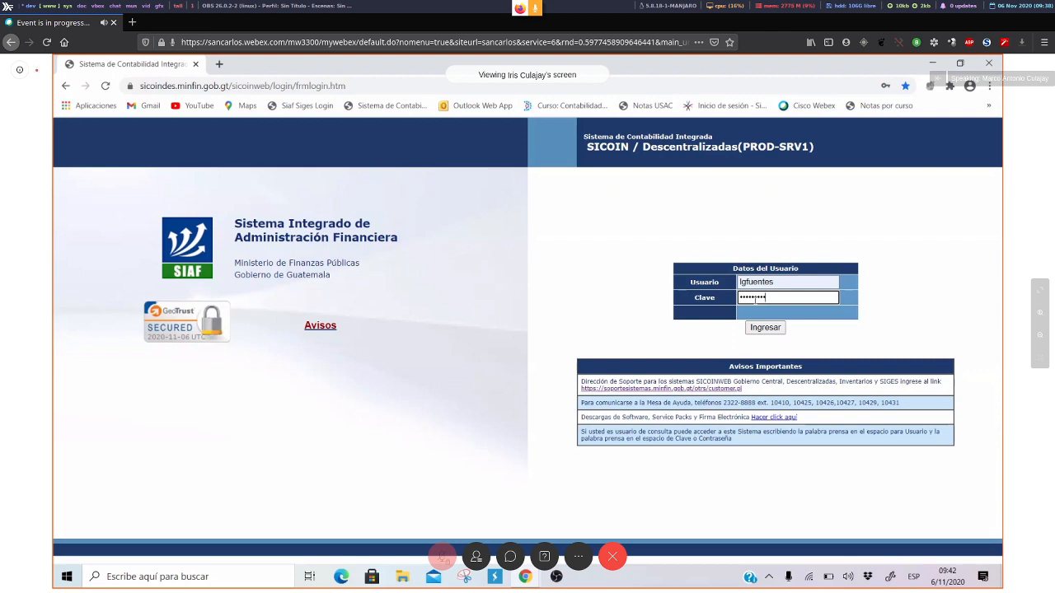
{"action": "key", "text": "Return"}
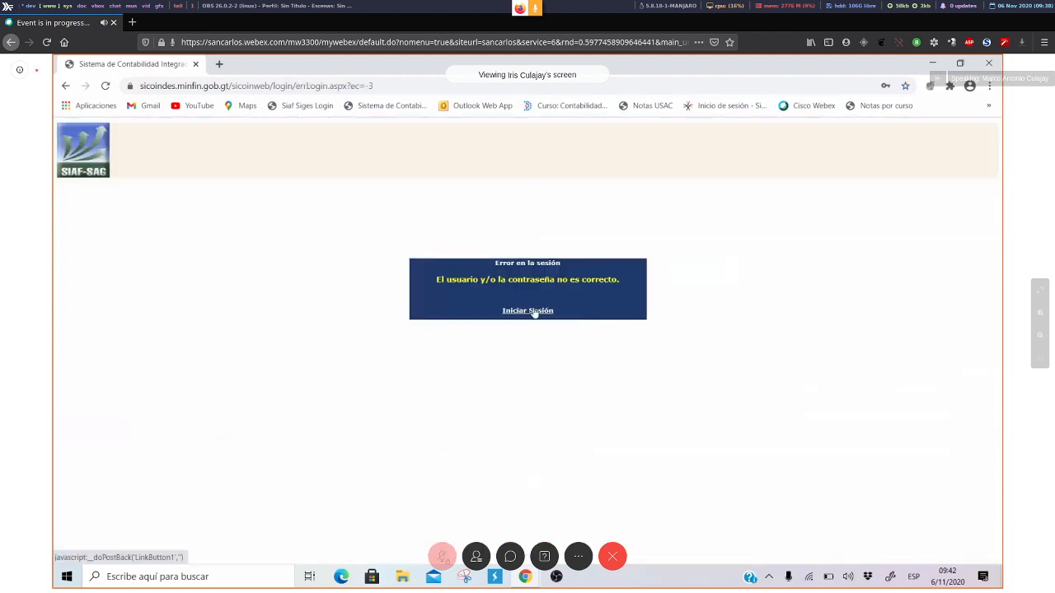
Step: Start the session again and log in to the production system with the second staff member's username and account password
{"action": "left_click", "coordinate": [535, 312]}
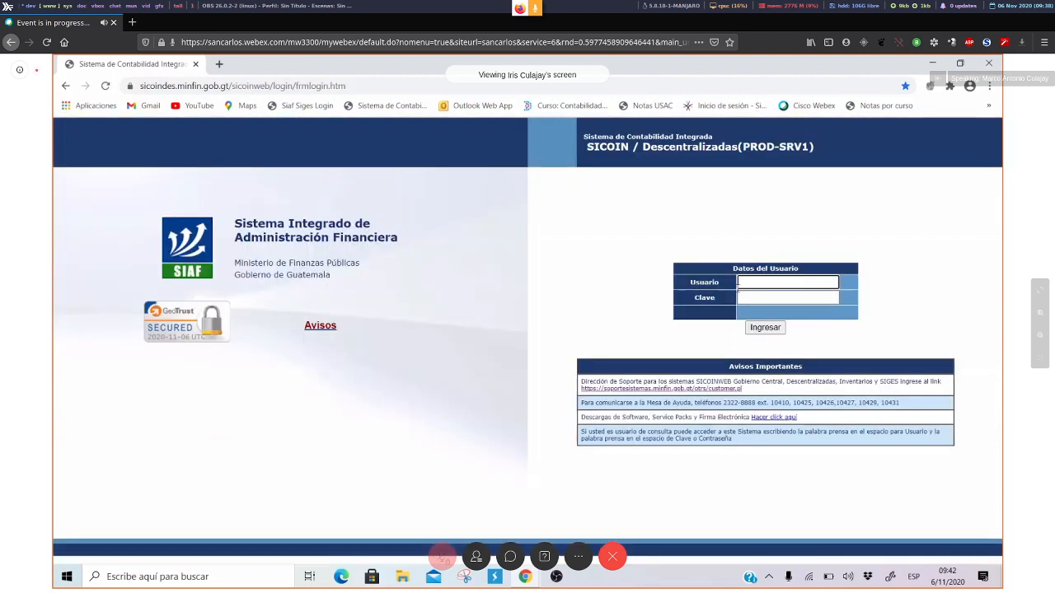
{"action": "left_click", "coordinate": [739, 282]}
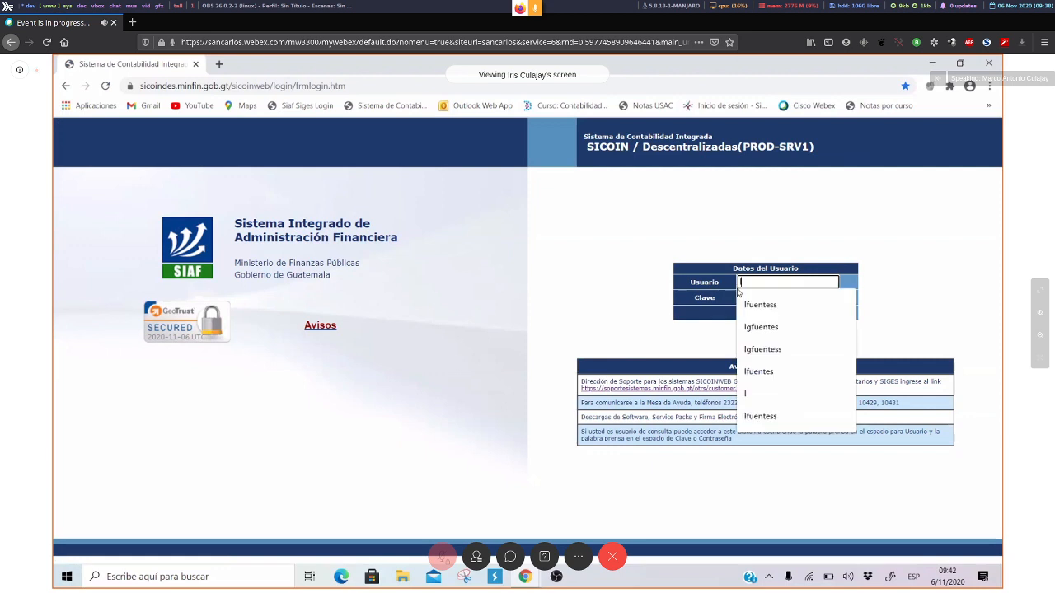
{"action": "left_click", "coordinate": [750, 329]}
{"action": "left_click", "coordinate": [766, 297]}
{"action": "type", "text": "••"}
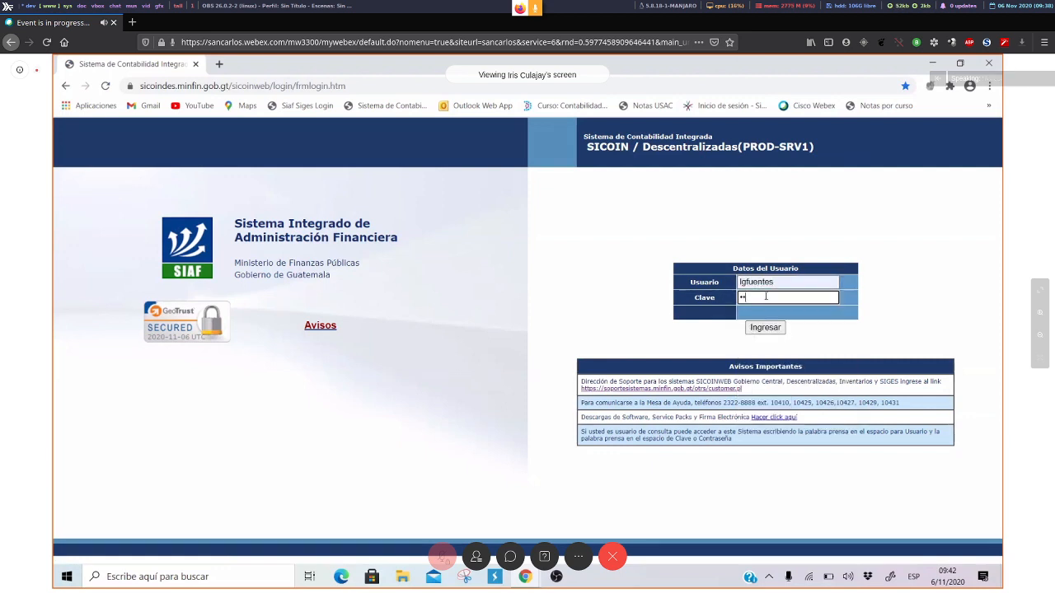
{"action": "type", "text": "••••••••"}
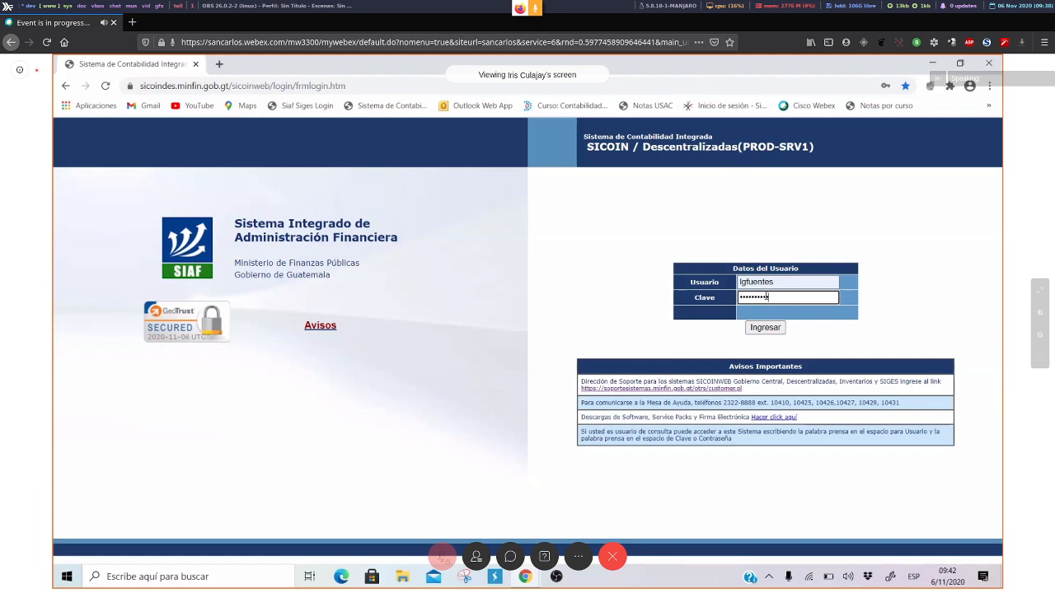
{"action": "key", "text": "Return"}
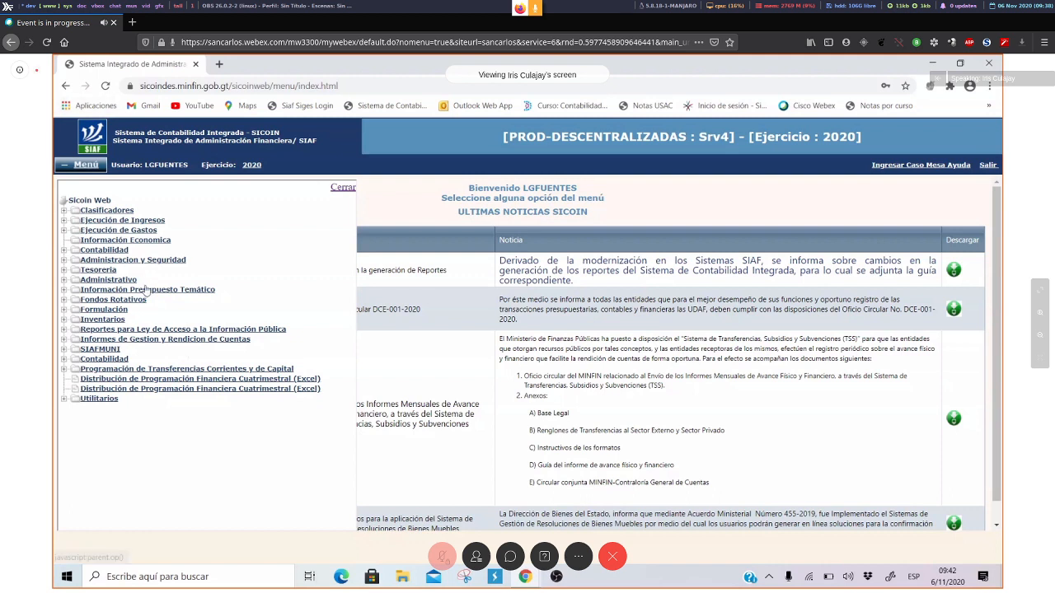
Step: Open the FR01 - Constitución/Ampliación/Disminución documents of USAC unit 102 - Secretaría General, responsible unit 001 SECRETARIA GENERAL/SECRETARIA
{"action": "left_click", "coordinate": [63, 301]}
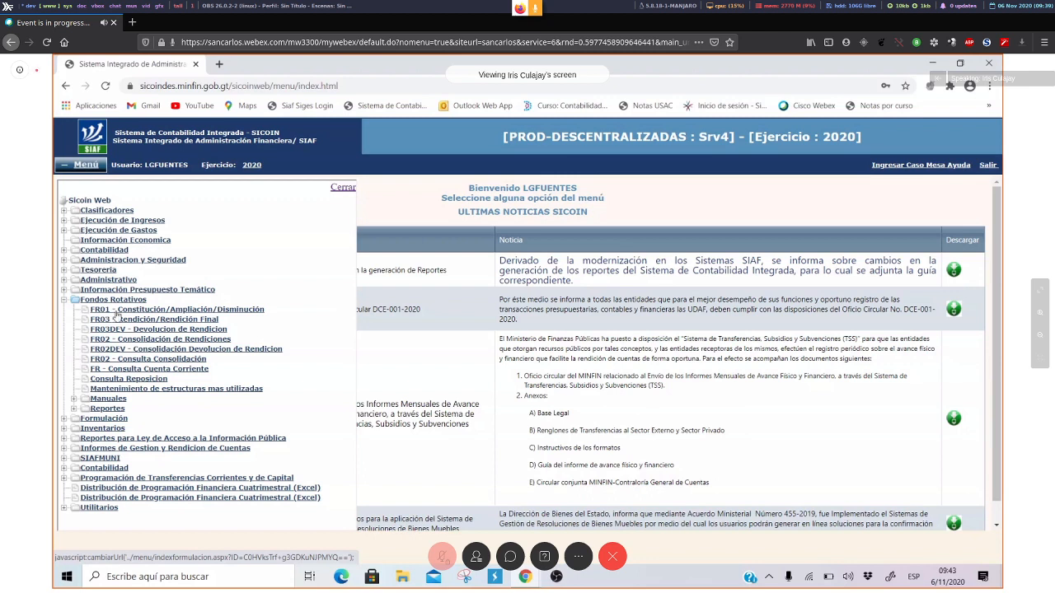
{"action": "left_click", "coordinate": [117, 315]}
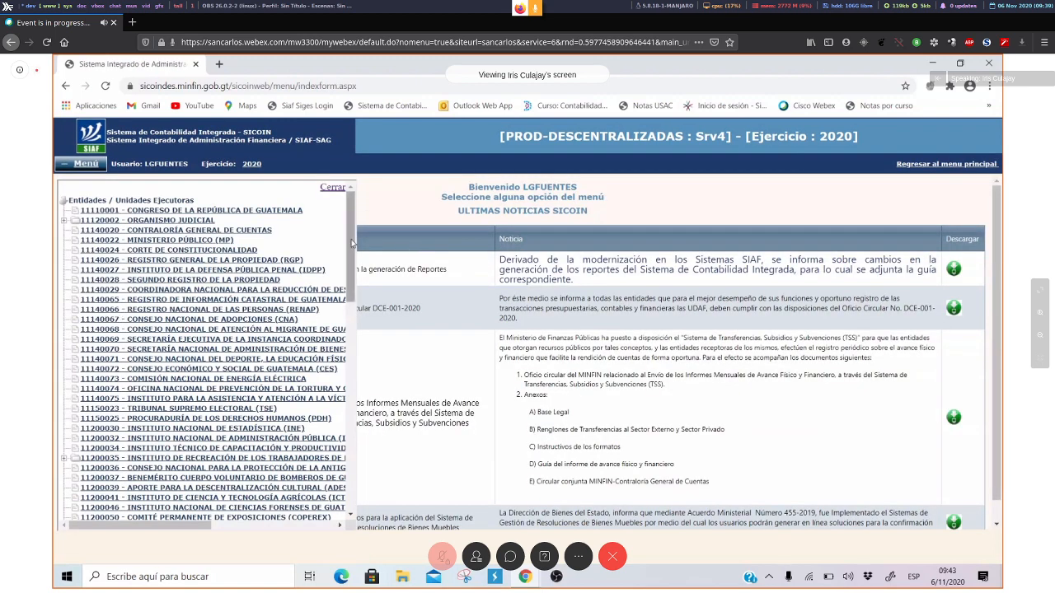
{"action": "left_click_drag", "start_coordinate": [351, 241], "coordinate": [351, 366]}
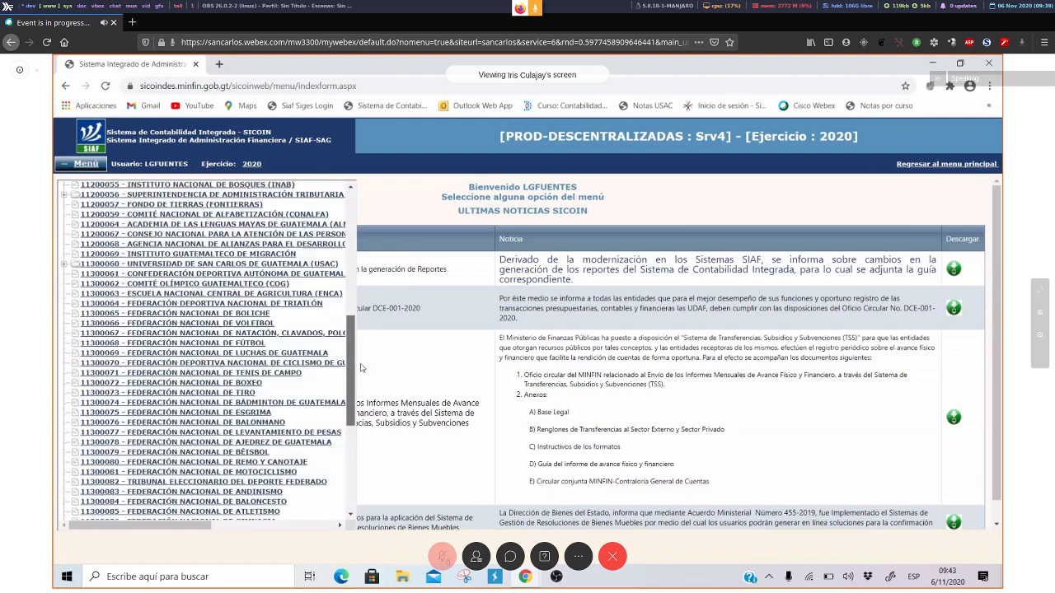
{"action": "left_click", "coordinate": [64, 265]}
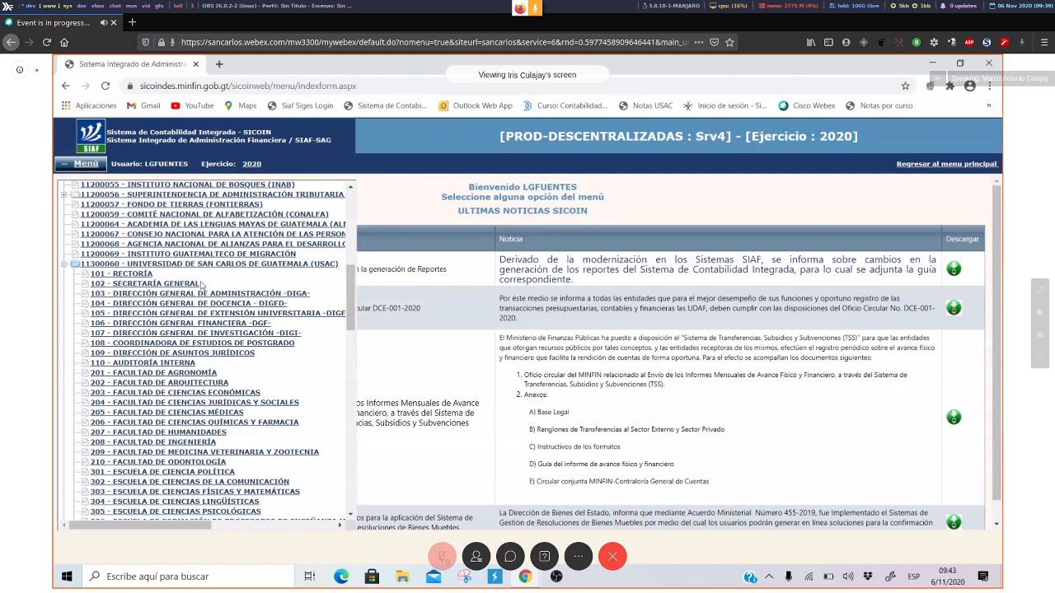
{"action": "left_click", "coordinate": [130, 286]}
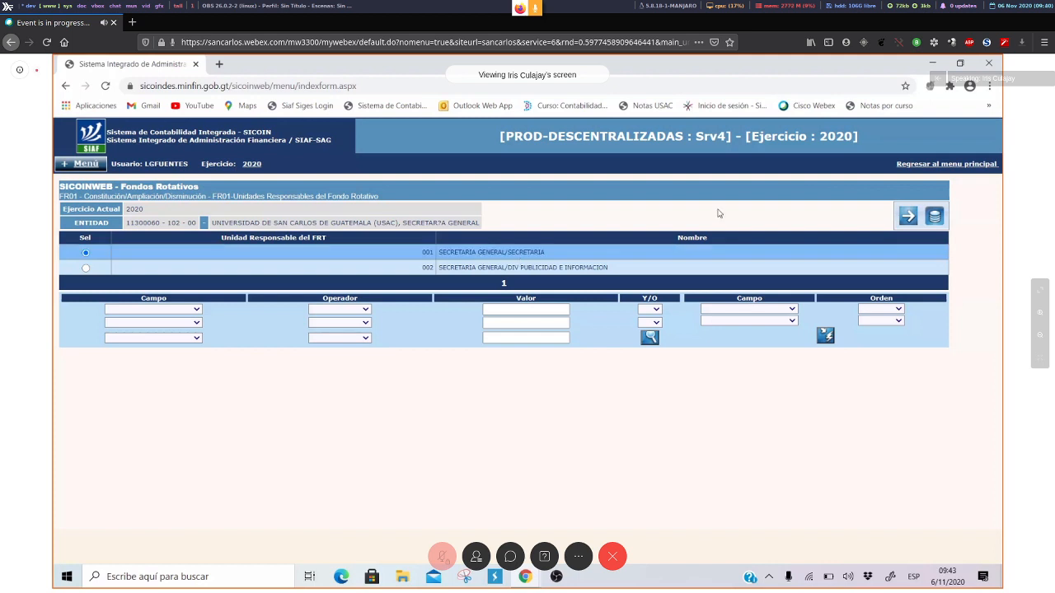
{"action": "left_click", "coordinate": [907, 217]}
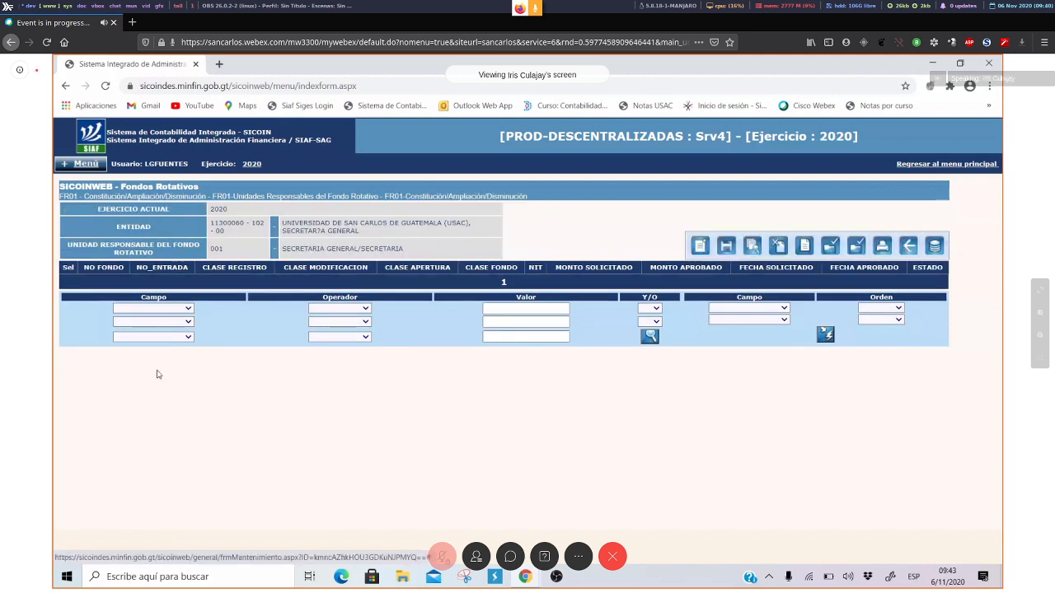
Step: Filter the Secretaría General FR01 documents by CLASE REGISTRO Igual FRC, and reset the list after viewing the matching records
{"action": "left_click", "coordinate": [189, 309]}
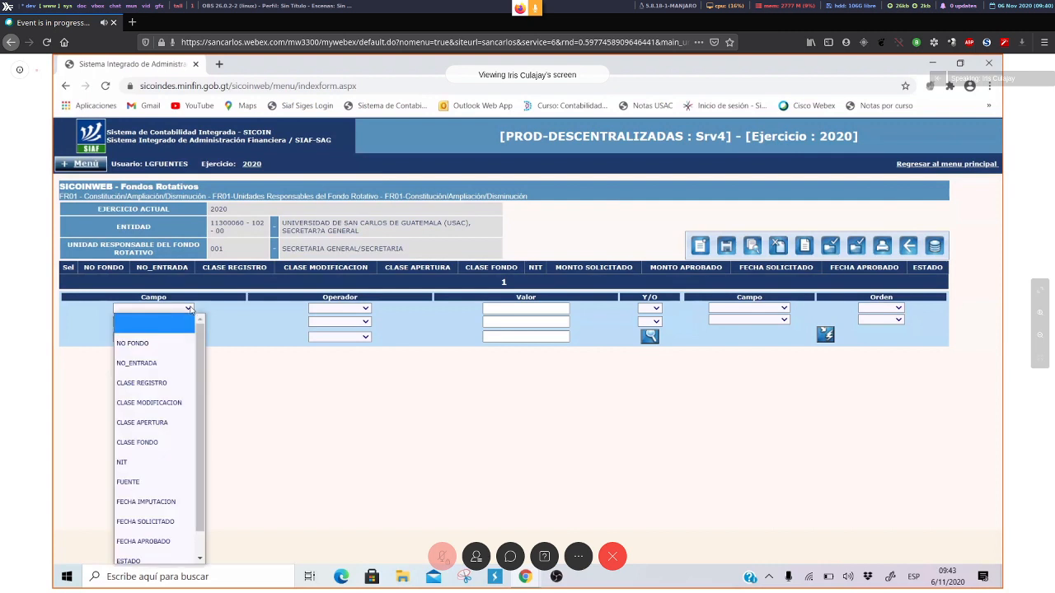
{"action": "left_click", "coordinate": [165, 383]}
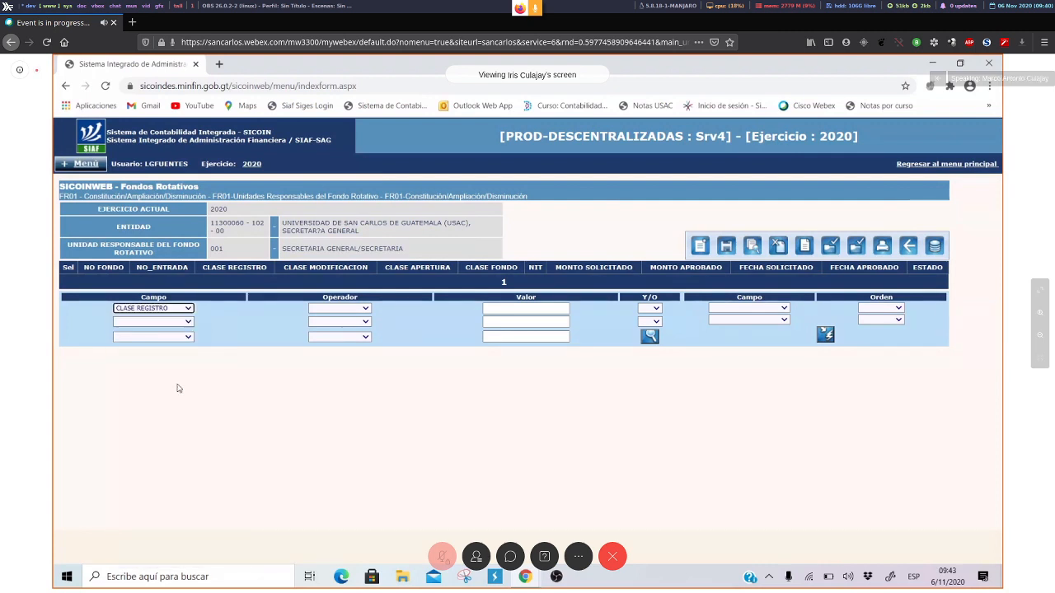
{"action": "left_click", "coordinate": [366, 309]}
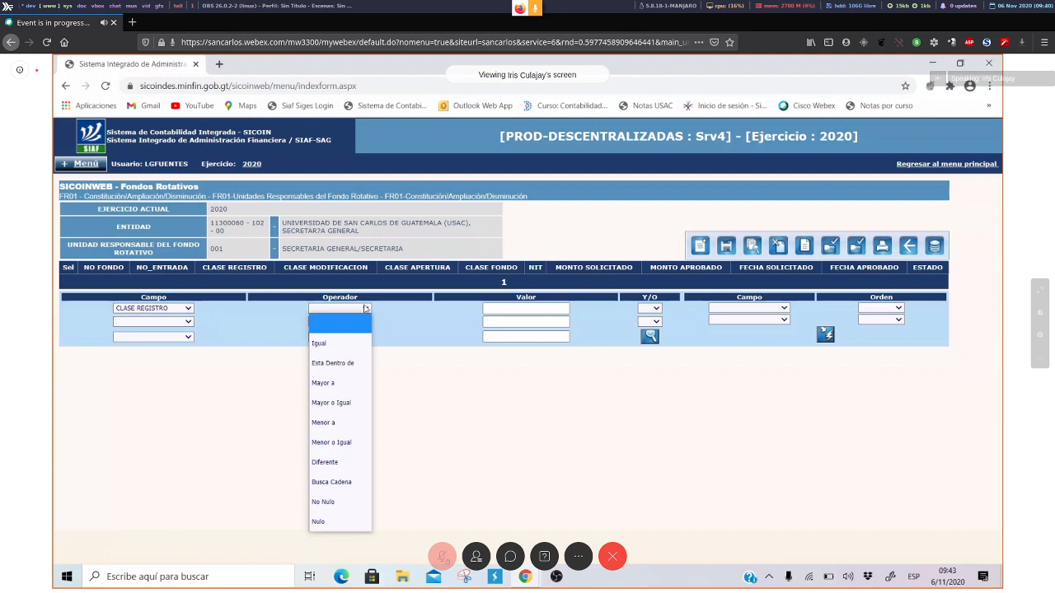
{"action": "left_click", "coordinate": [356, 341]}
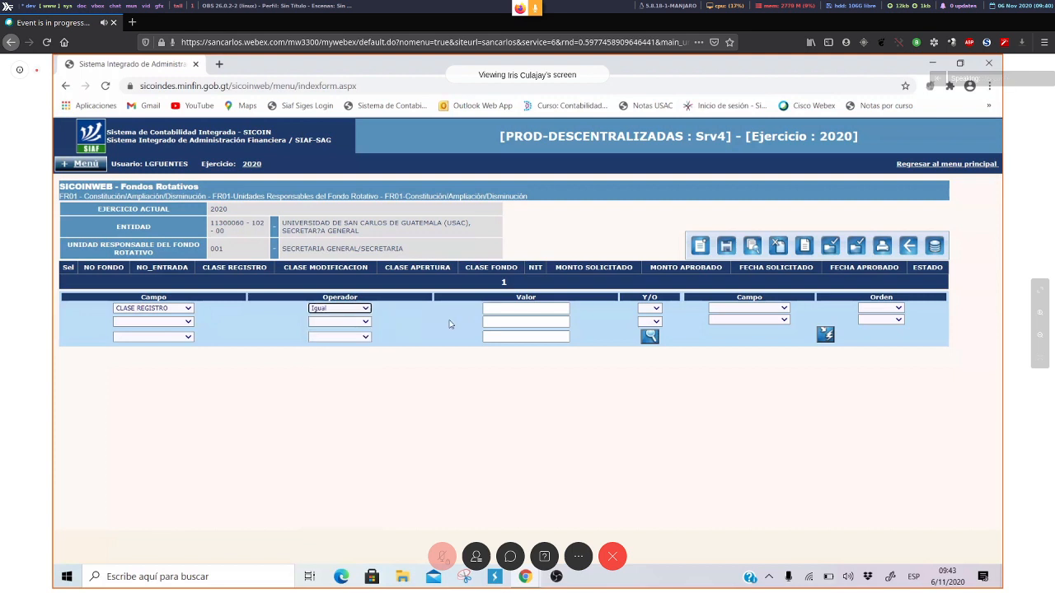
{"action": "left_click", "coordinate": [515, 307]}
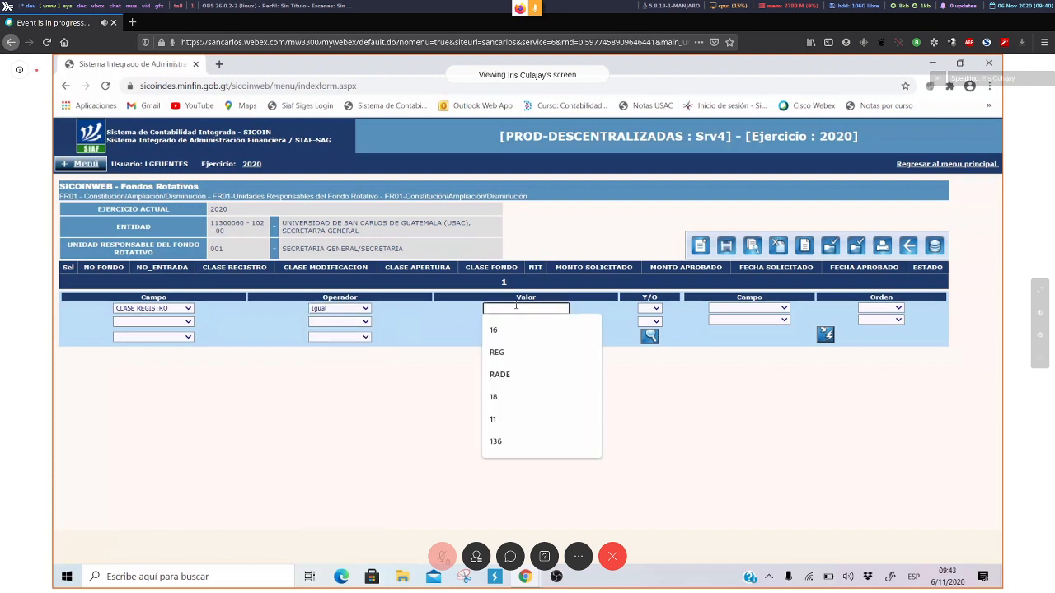
{"action": "type", "text": "F"}
{"action": "key", "text": "Down"}
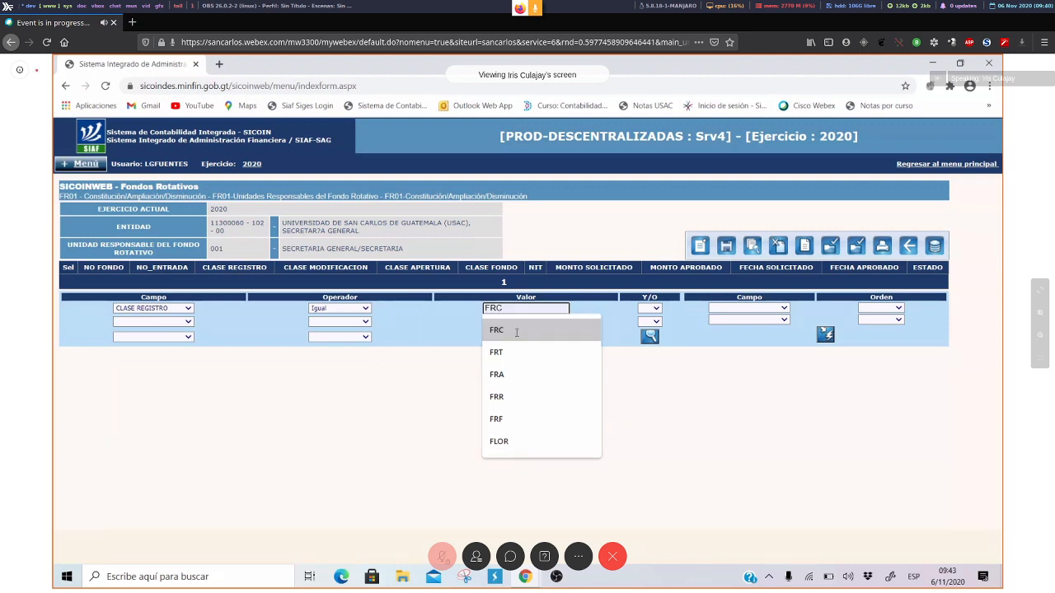
{"action": "key", "text": "Return"}
{"action": "left_click", "coordinate": [650, 338]}
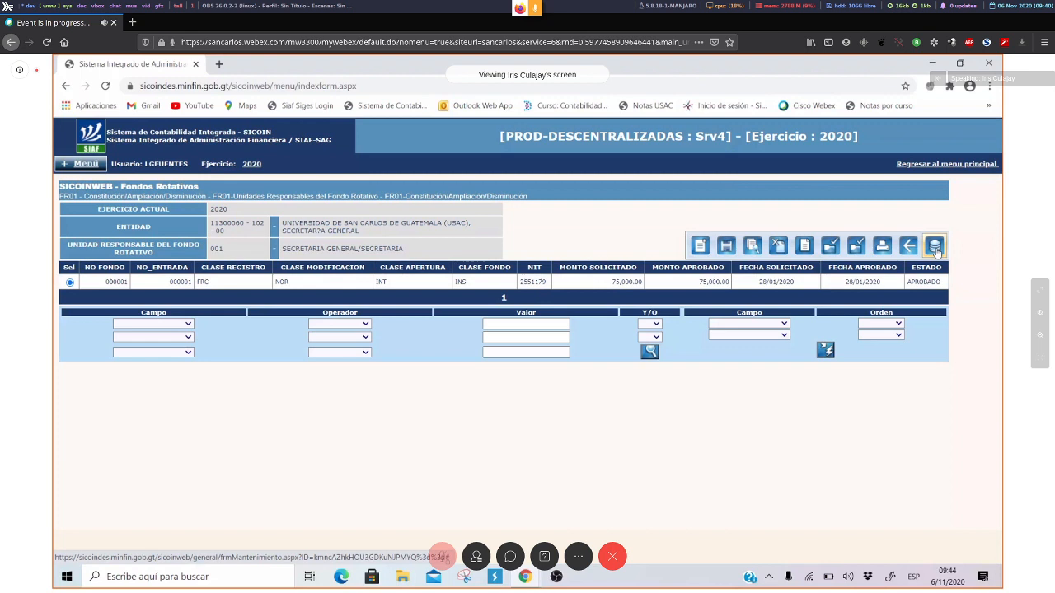
{"action": "left_click", "coordinate": [934, 247]}
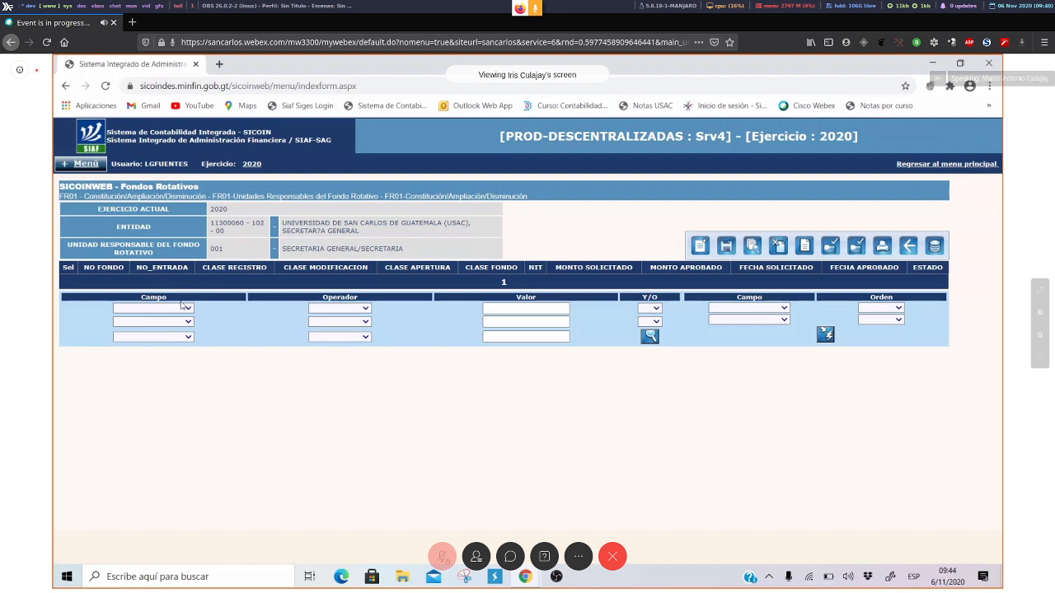
Step: Return to the main menu and open the FR01 documents of USAC unit 306, responsible unit 004 EFPEM/EXAMENES TECNICOS Y PROFESIONALES
{"action": "left_click", "coordinate": [988, 164]}
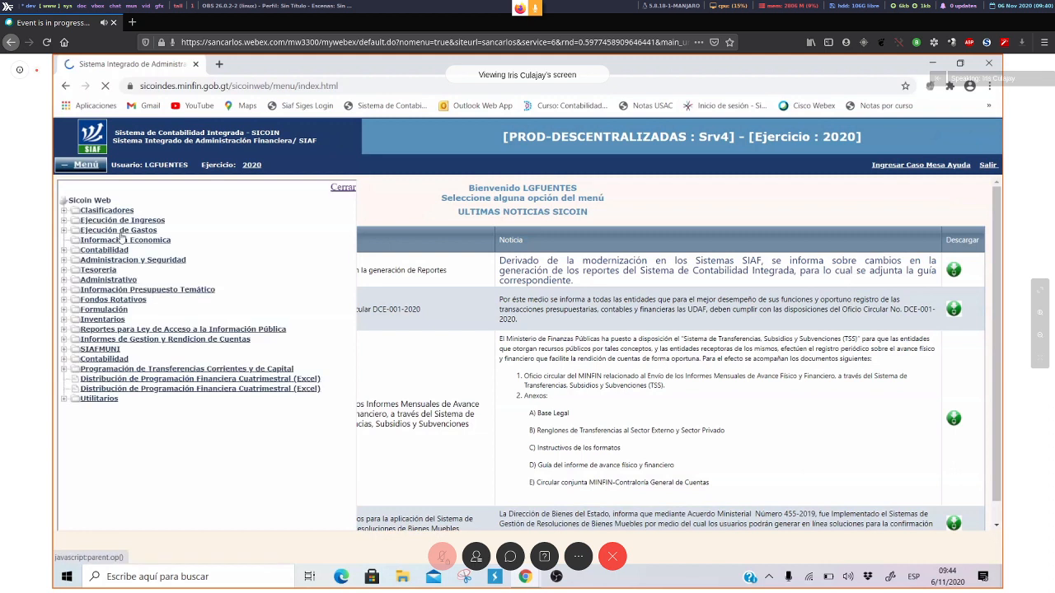
{"action": "left_click", "coordinate": [64, 300]}
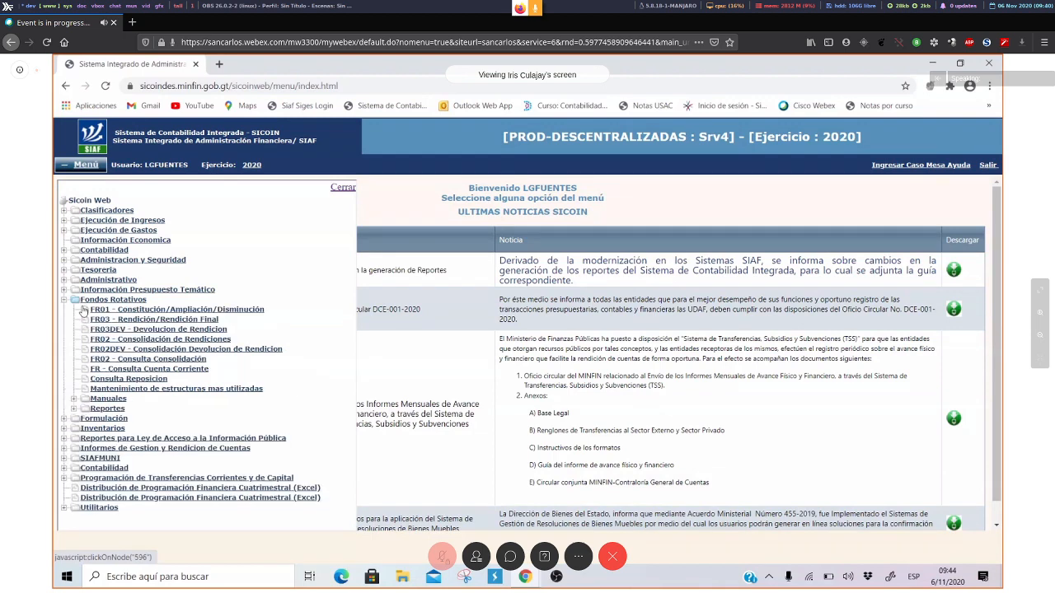
{"action": "left_click", "coordinate": [134, 313]}
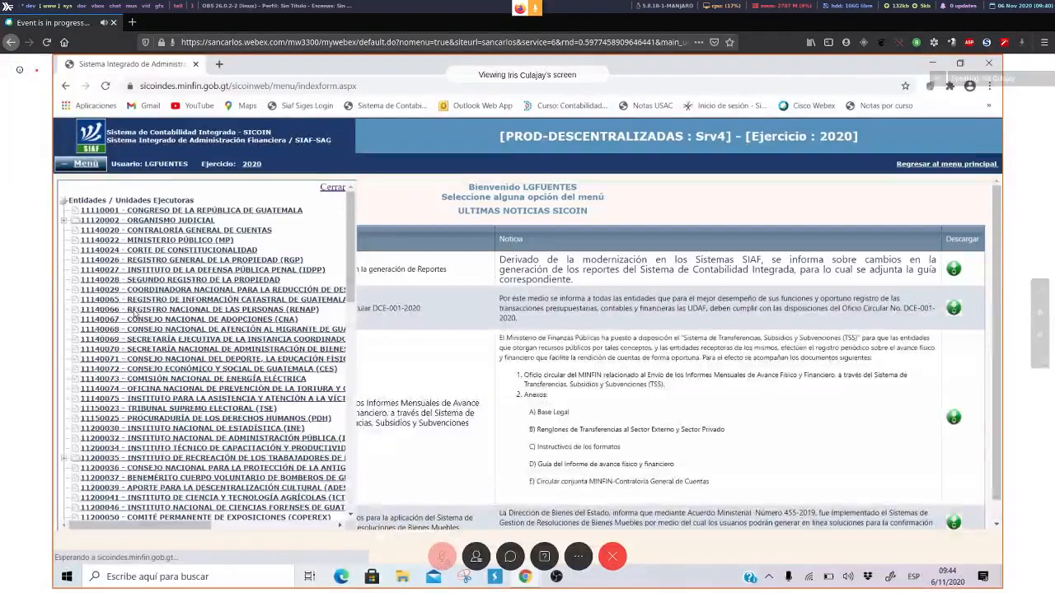
{"action": "left_click_drag", "start_coordinate": [350, 251], "coordinate": [349, 381]}
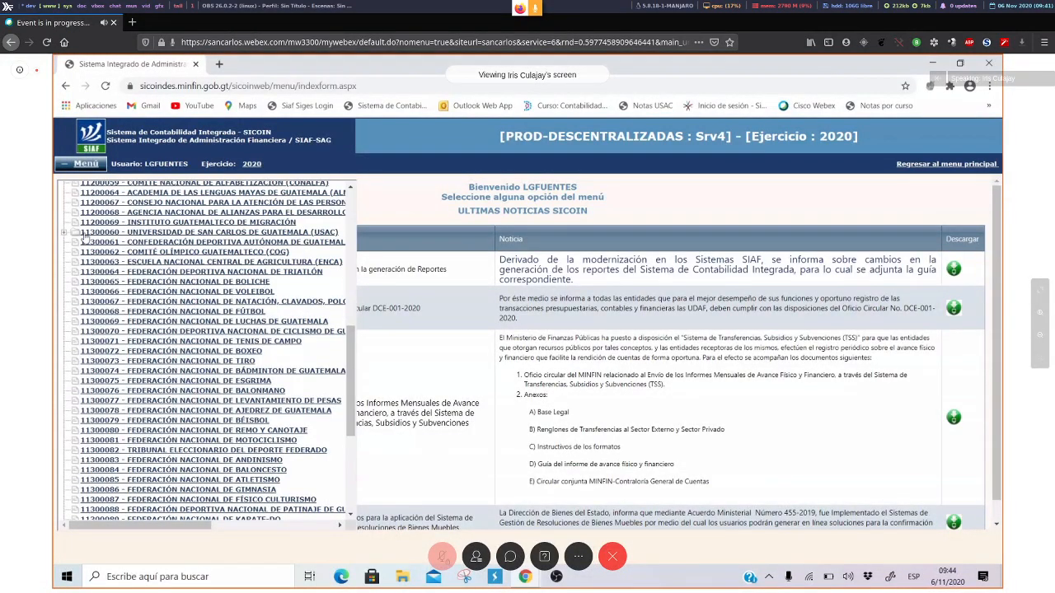
{"action": "left_click", "coordinate": [64, 234]}
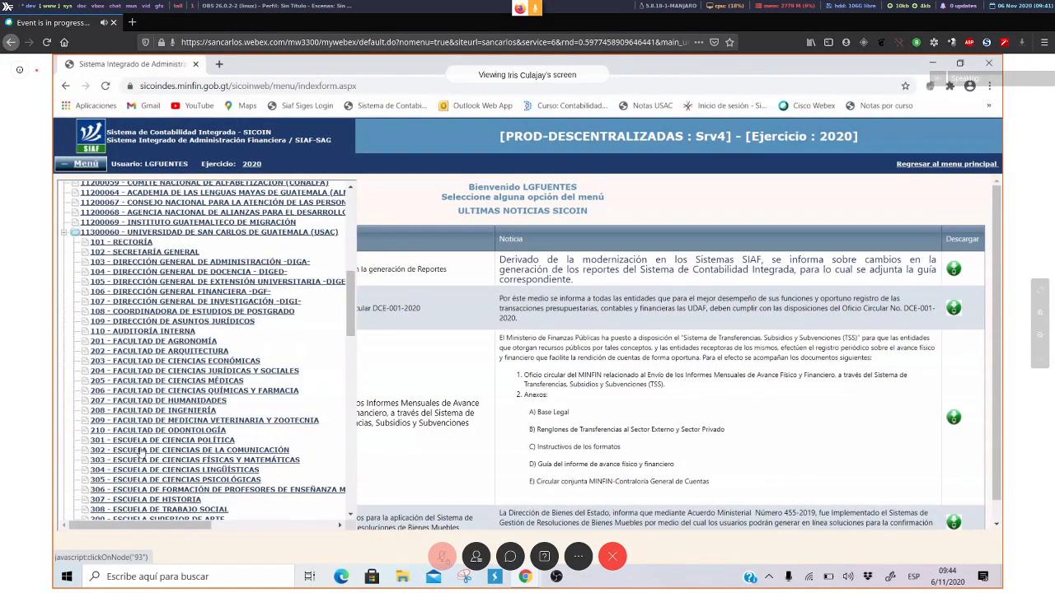
{"action": "left_click", "coordinate": [198, 491]}
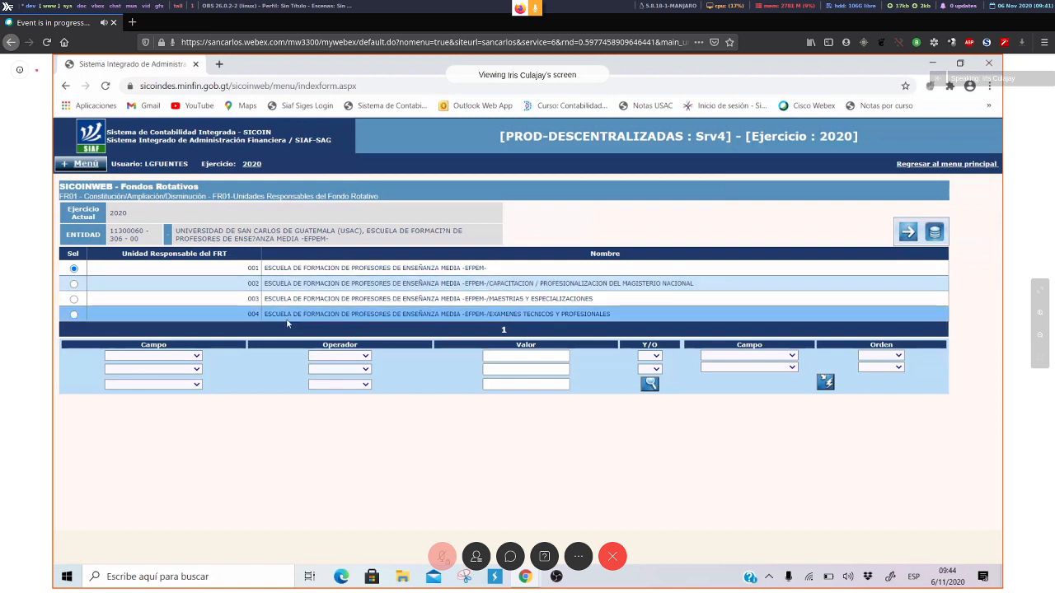
{"action": "left_click", "coordinate": [292, 319]}
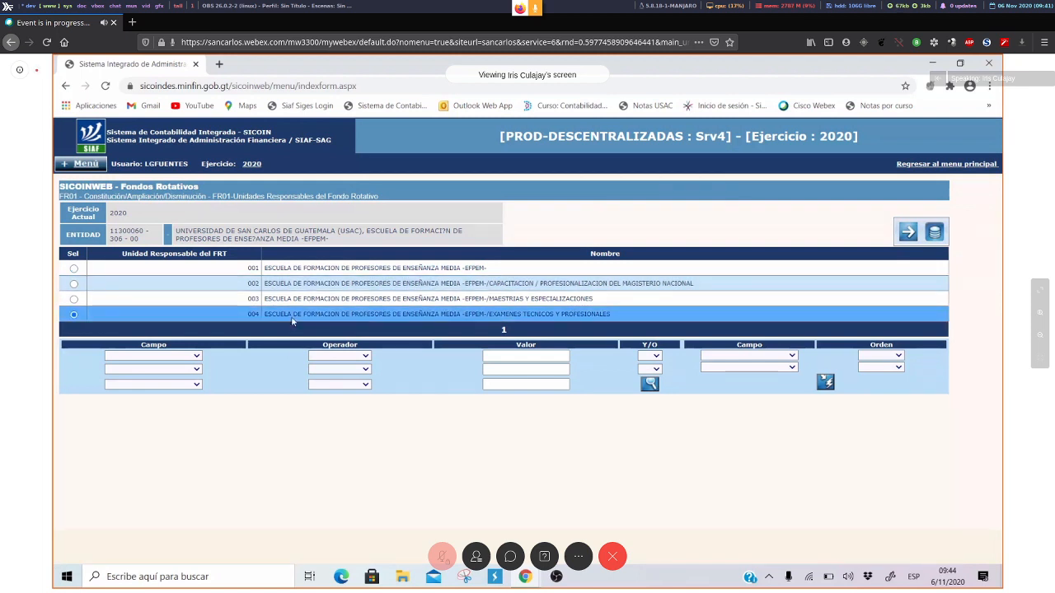
{"action": "left_click", "coordinate": [909, 237]}
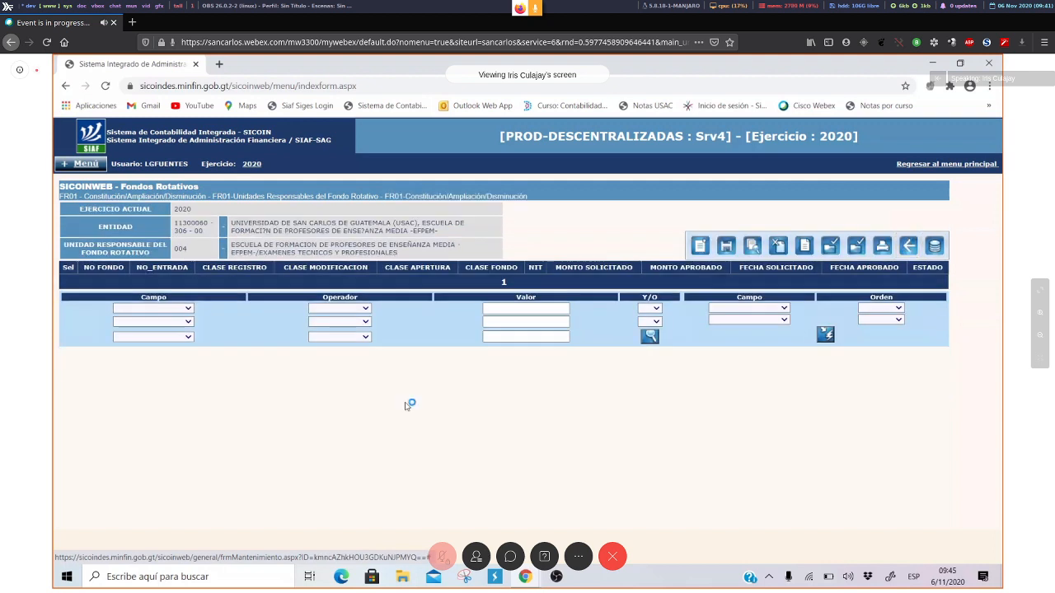
Step: Filter the FR01 documents of EFPEM responsible unit 004 by CLASE REGISTRO Igual FRC
{"action": "left_click", "coordinate": [188, 309]}
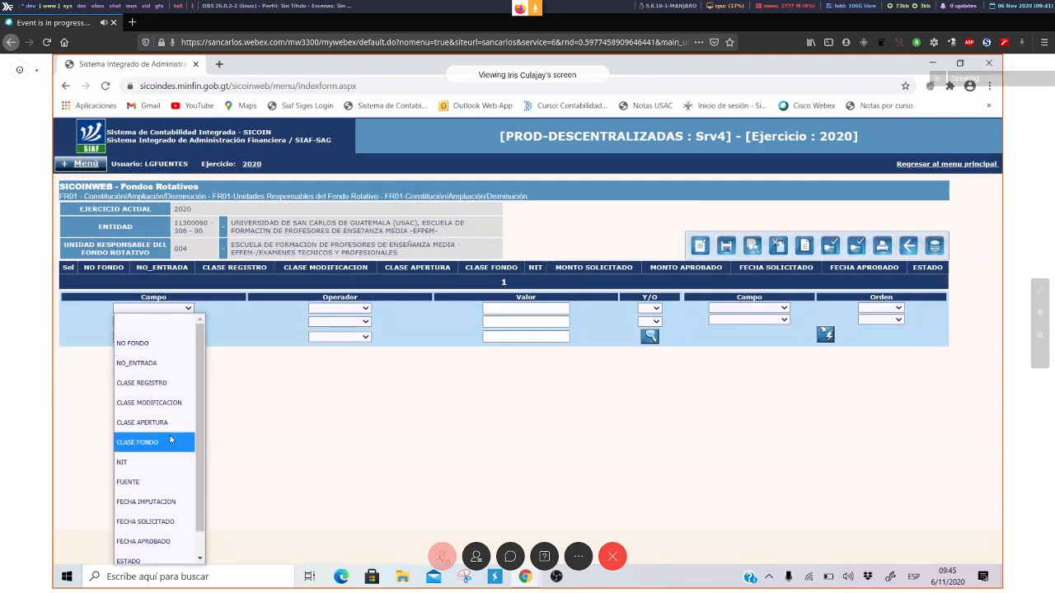
{"action": "left_click", "coordinate": [181, 390]}
{"action": "left_click", "coordinate": [346, 310]}
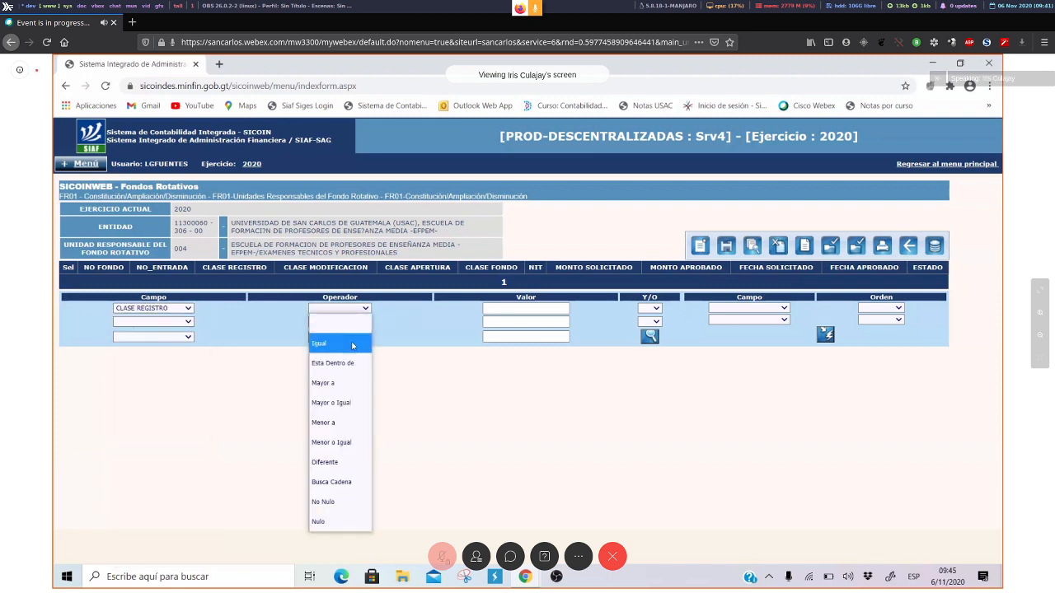
{"action": "left_click", "coordinate": [352, 345]}
{"action": "left_click", "coordinate": [501, 310]}
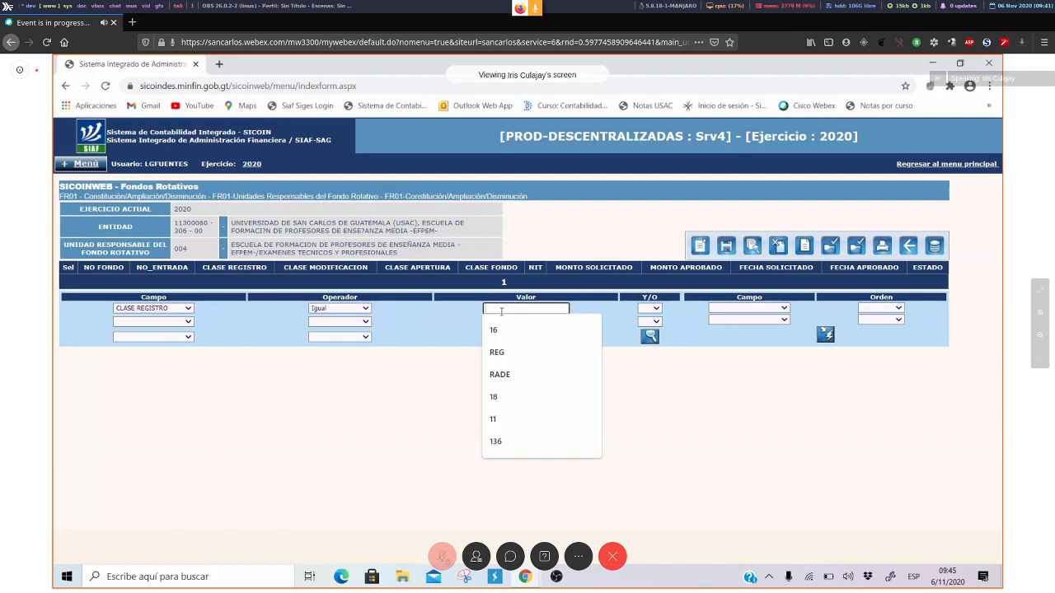
{"action": "type", "text": "F"}
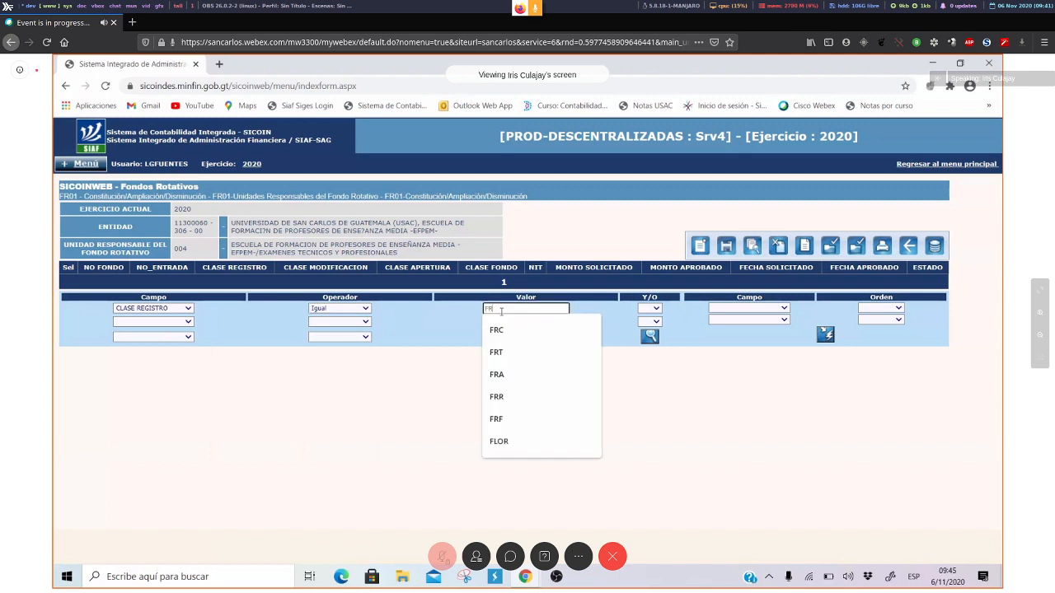
{"action": "type", "text": "R"}
{"action": "left_click", "coordinate": [505, 330]}
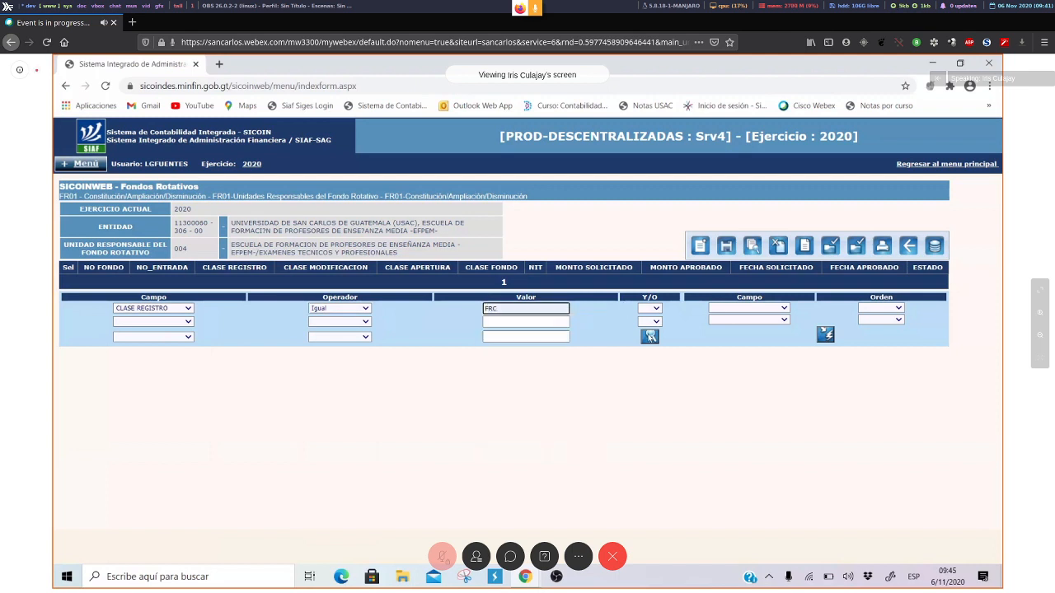
{"action": "left_click", "coordinate": [649, 337]}
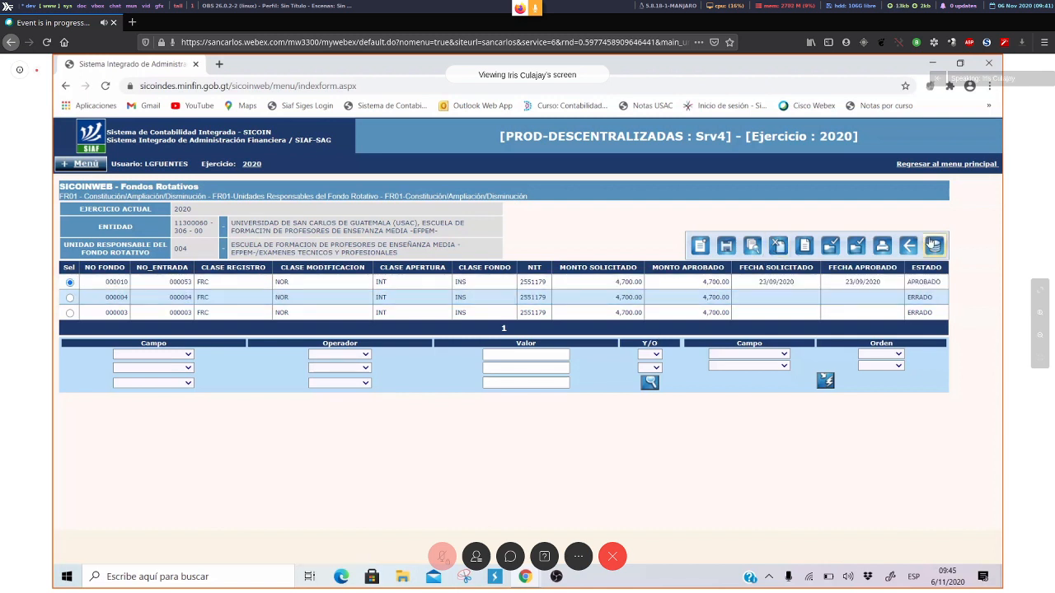
Step: Go back to the responsible units, reopen unit 004, and repeat the CLASE REGISTRO Igual FRC filter
{"action": "left_click", "coordinate": [910, 246]}
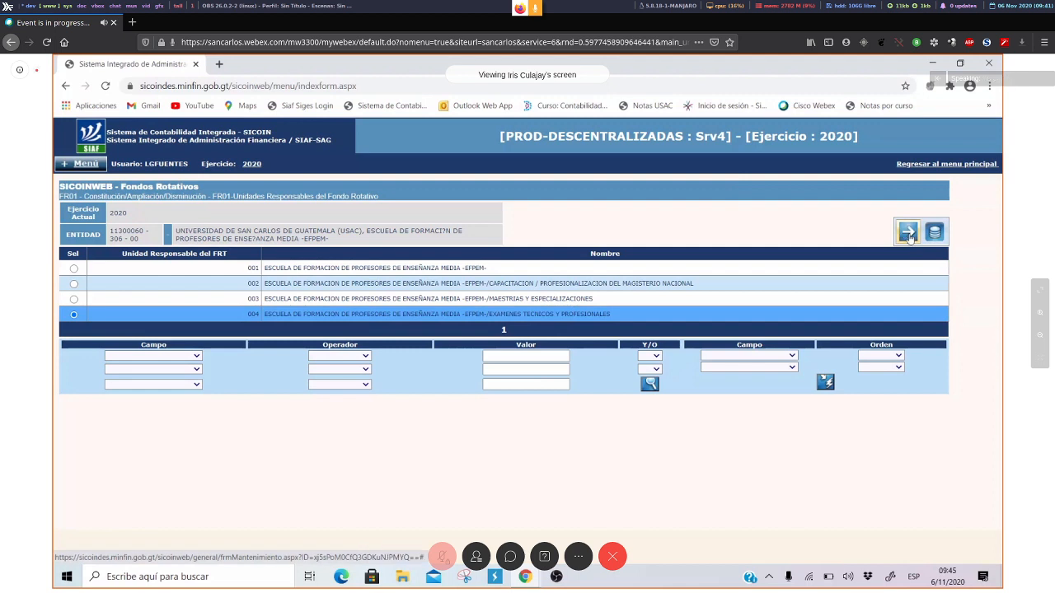
{"action": "left_click", "coordinate": [907, 234]}
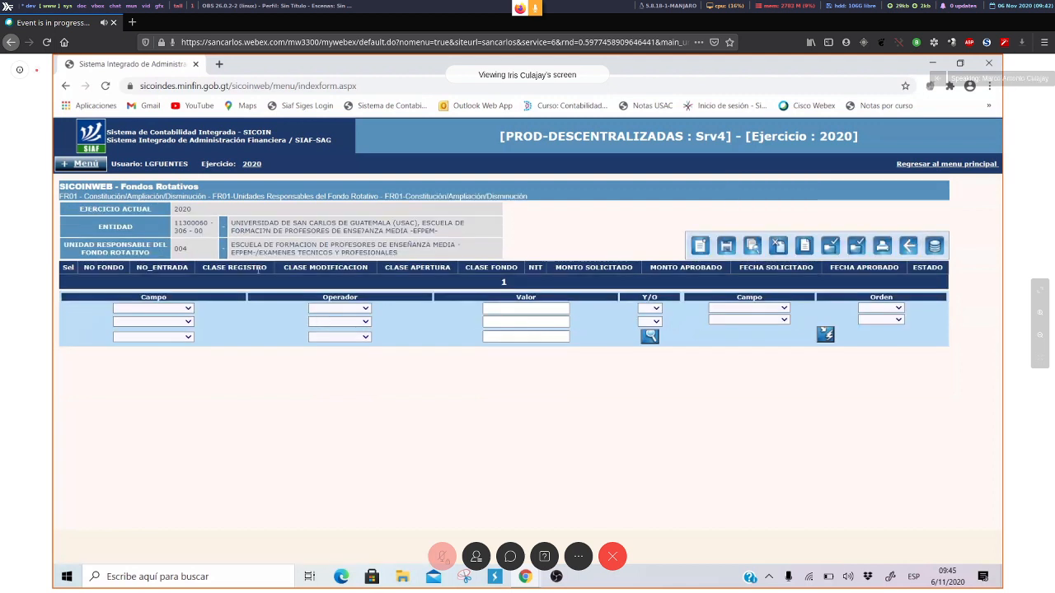
{"action": "left_click", "coordinate": [189, 309]}
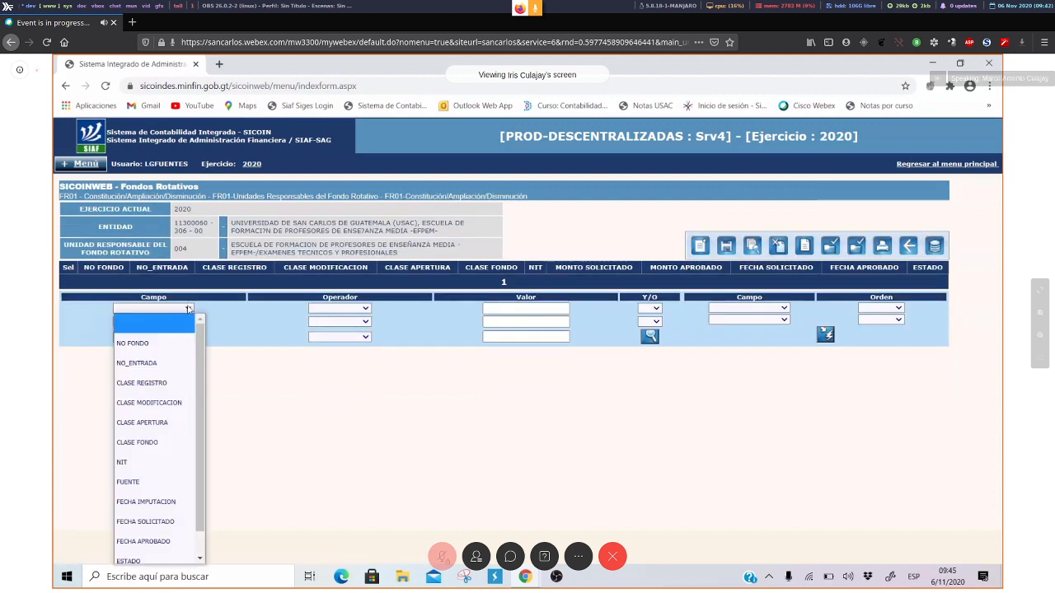
{"action": "left_click", "coordinate": [165, 383]}
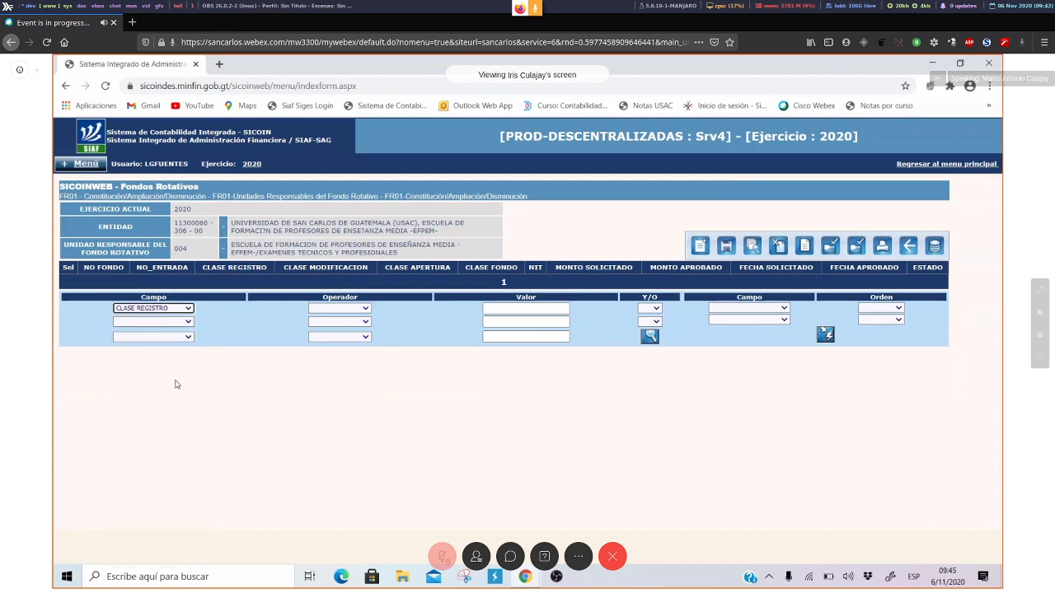
{"action": "left_click", "coordinate": [366, 309]}
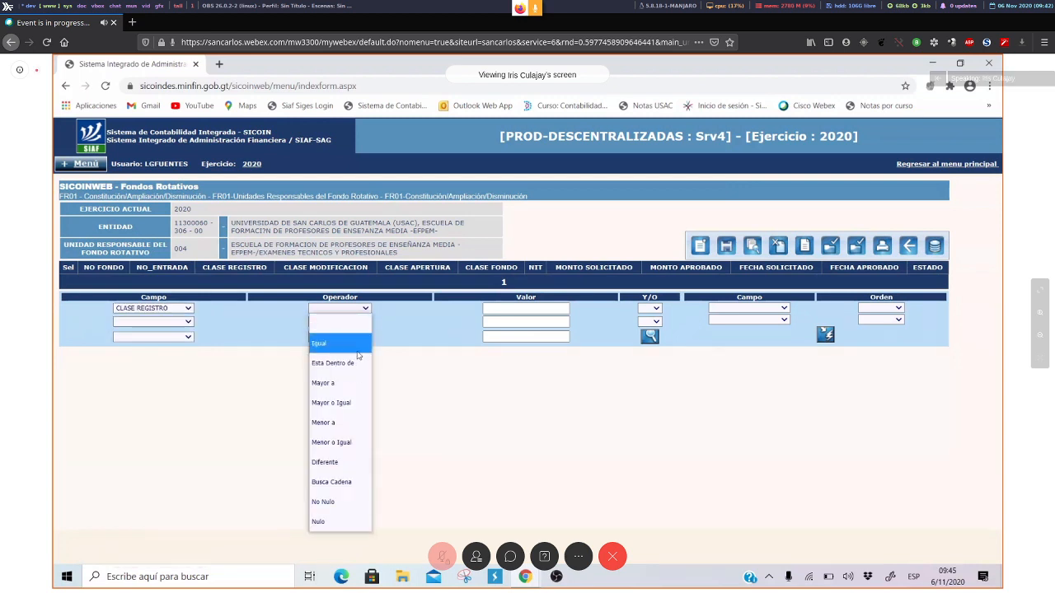
{"action": "left_click", "coordinate": [346, 345]}
{"action": "left_click", "coordinate": [541, 309]}
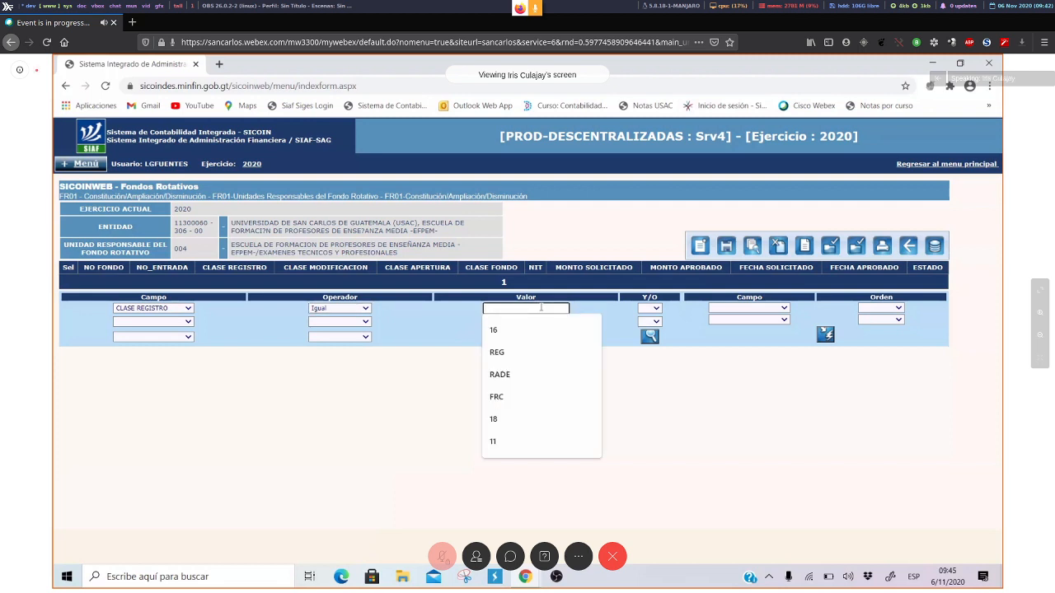
{"action": "left_click", "coordinate": [533, 397]}
{"action": "left_click", "coordinate": [649, 337]}
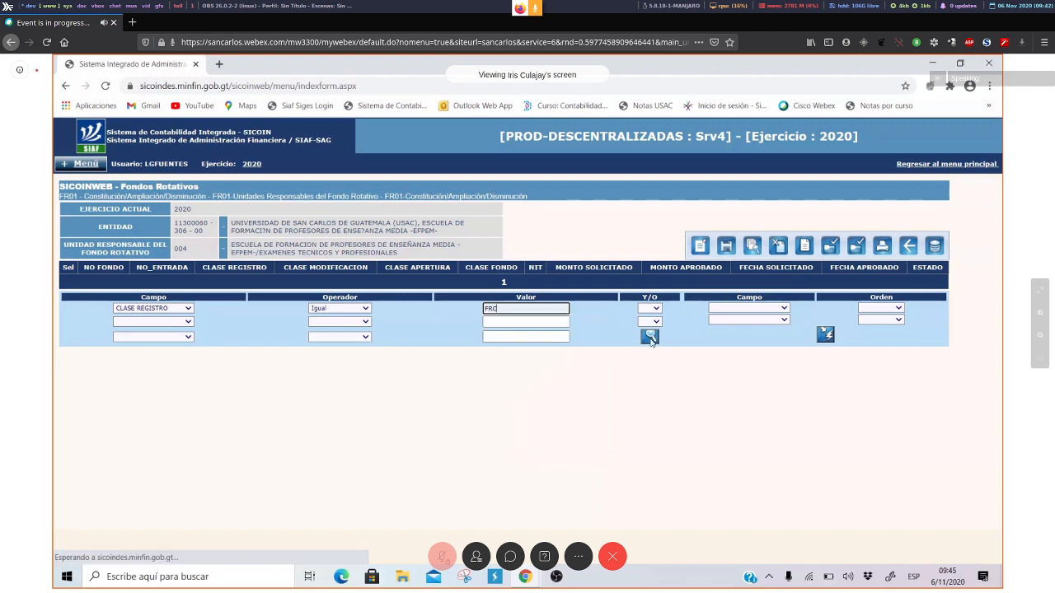
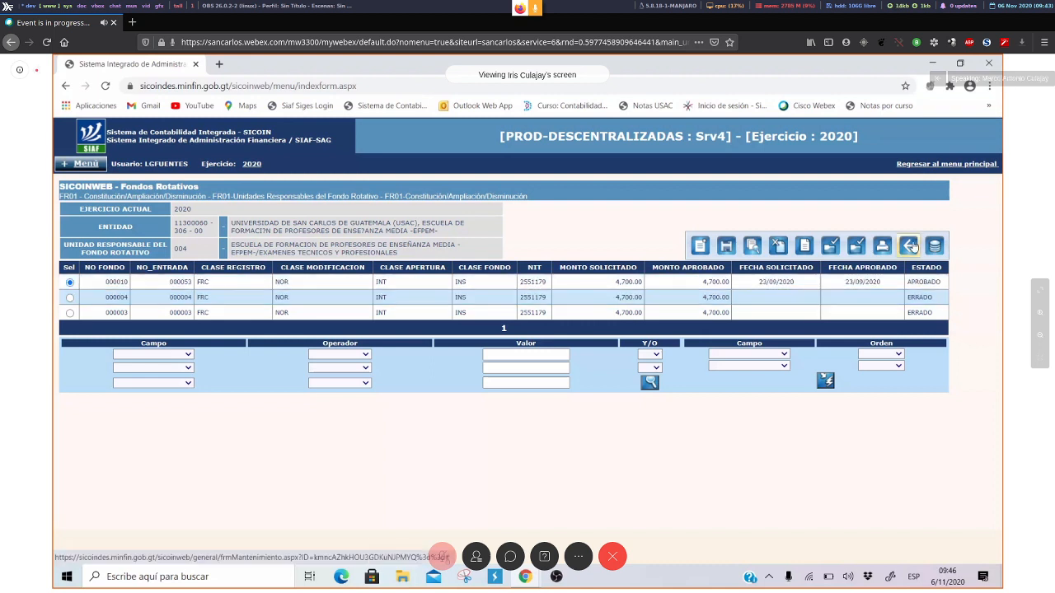
Step: Return to the responsible units list and open the FR01 documents of unit 001 ESCUELA DE FORMACION DE PROFESORES DE ENSEÑANZA MEDIA -EFPEM-
{"action": "left_click", "coordinate": [910, 245]}
{"action": "left_click", "coordinate": [553, 270]}
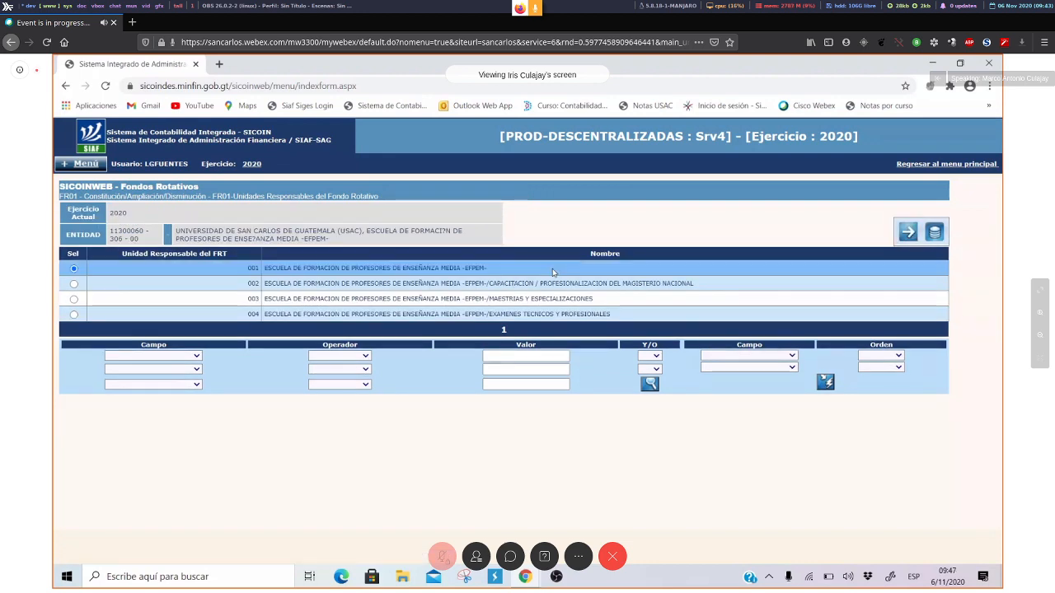
{"action": "left_click", "coordinate": [906, 234]}
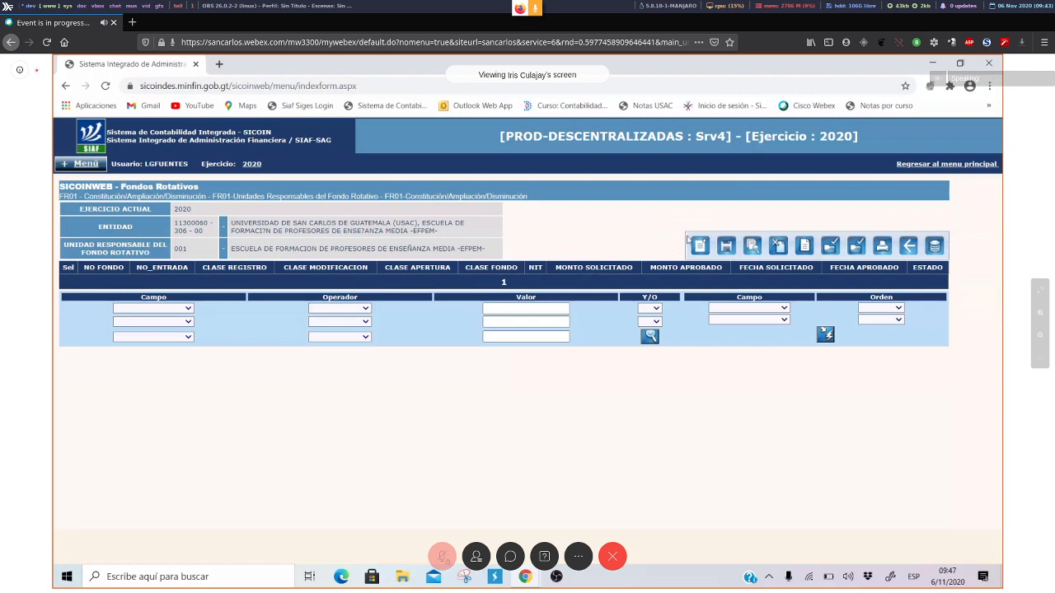
Step: Filter the FR01 documents of EFPEM responsible unit 001 by CLASE REGISTRO Igual FRC
{"action": "left_click", "coordinate": [155, 309]}
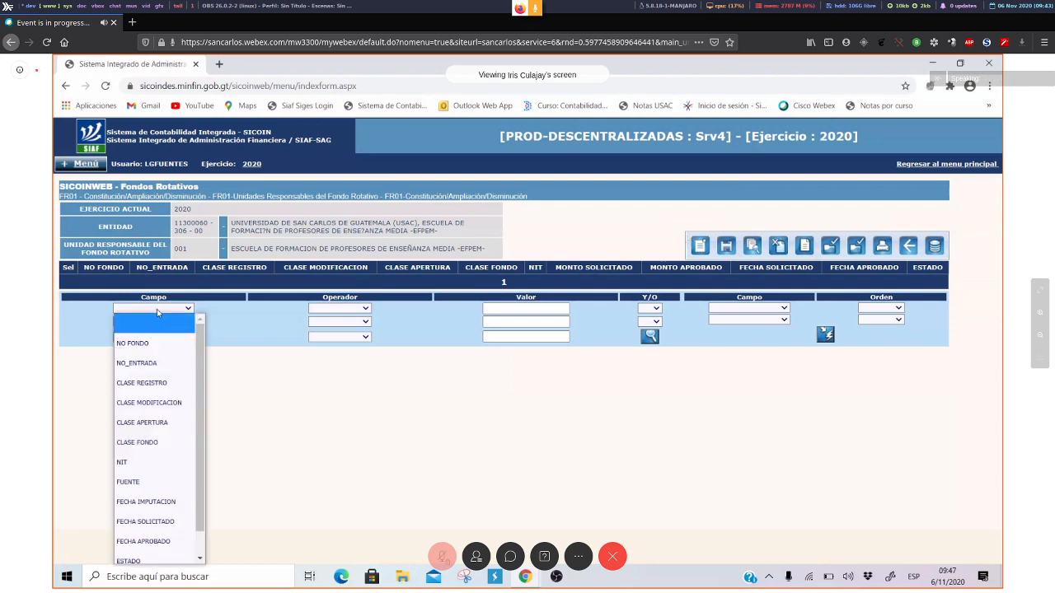
{"action": "left_click", "coordinate": [142, 382]}
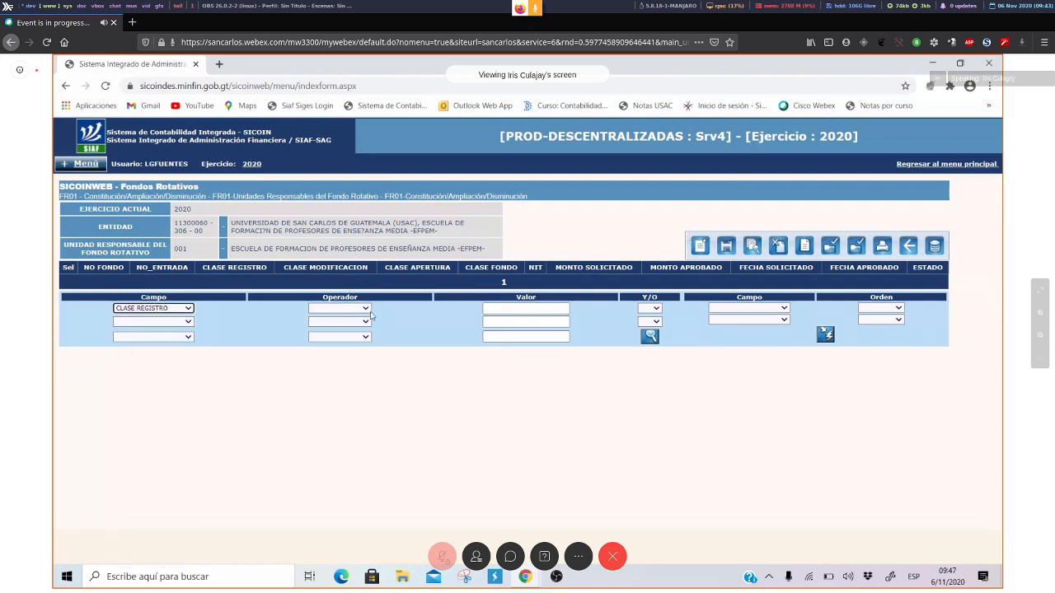
{"action": "left_click", "coordinate": [368, 312]}
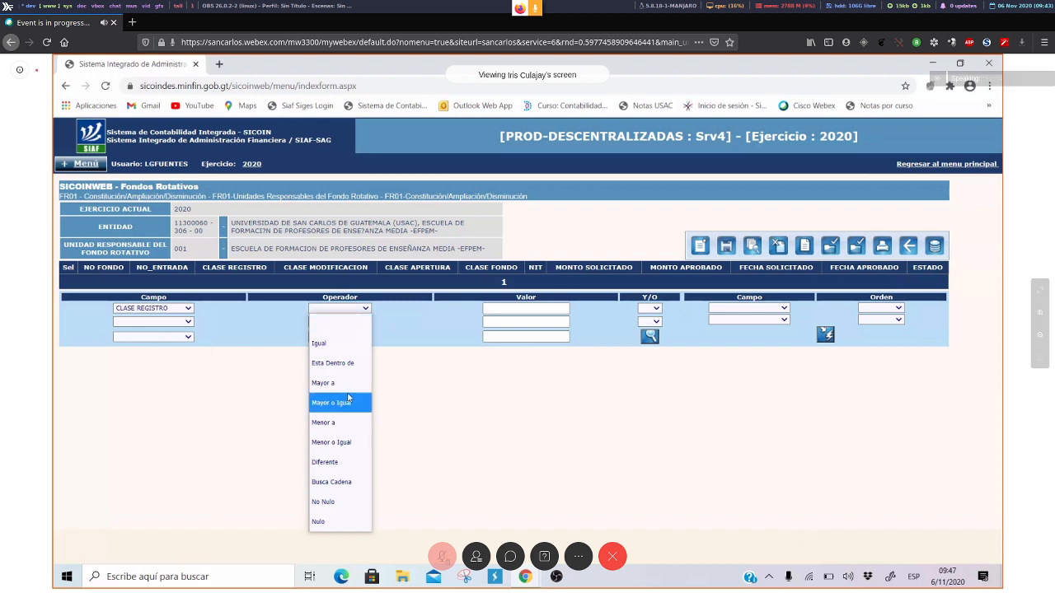
{"action": "left_click", "coordinate": [351, 343]}
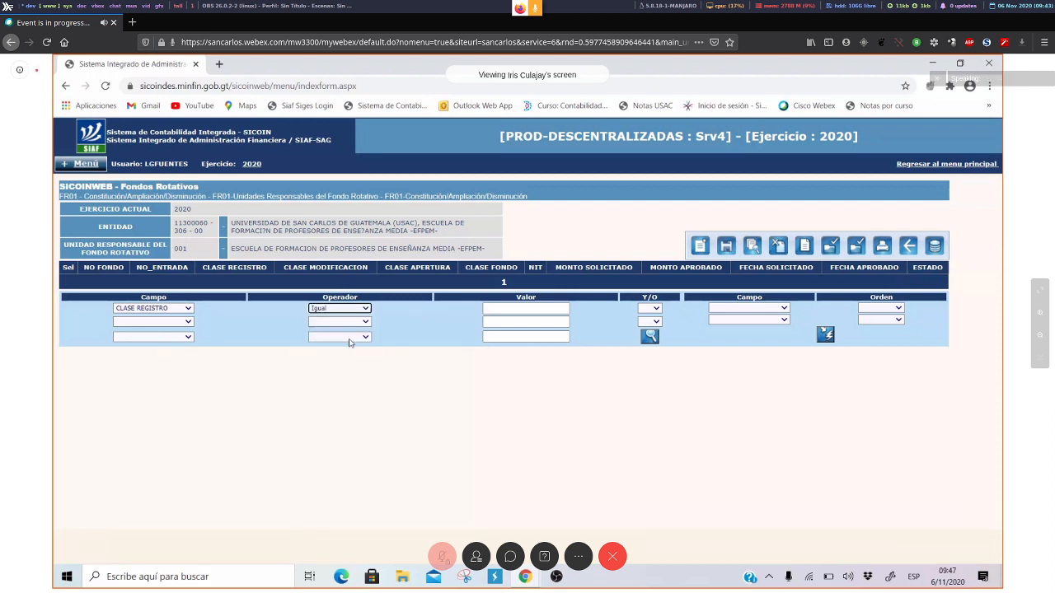
{"action": "left_click", "coordinate": [508, 309]}
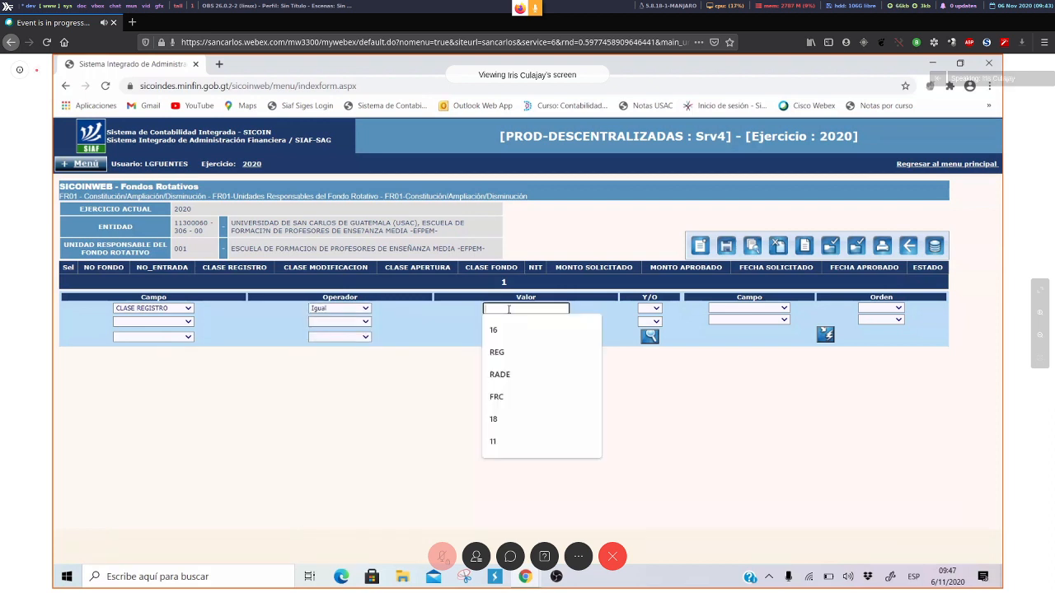
{"action": "type", "text": "FRC"}
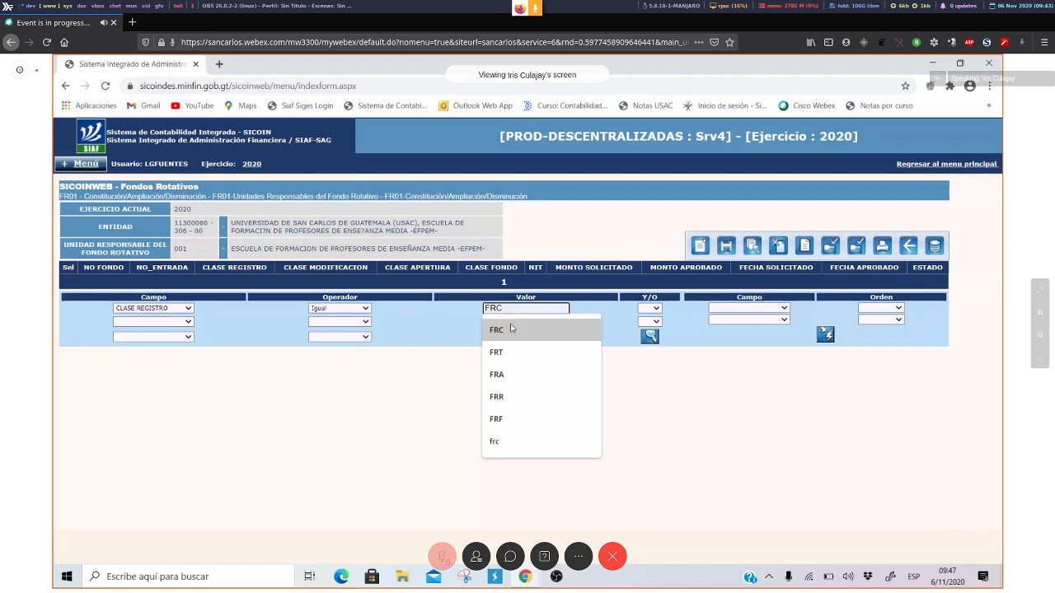
{"action": "left_click", "coordinate": [511, 329]}
{"action": "left_click", "coordinate": [651, 338]}
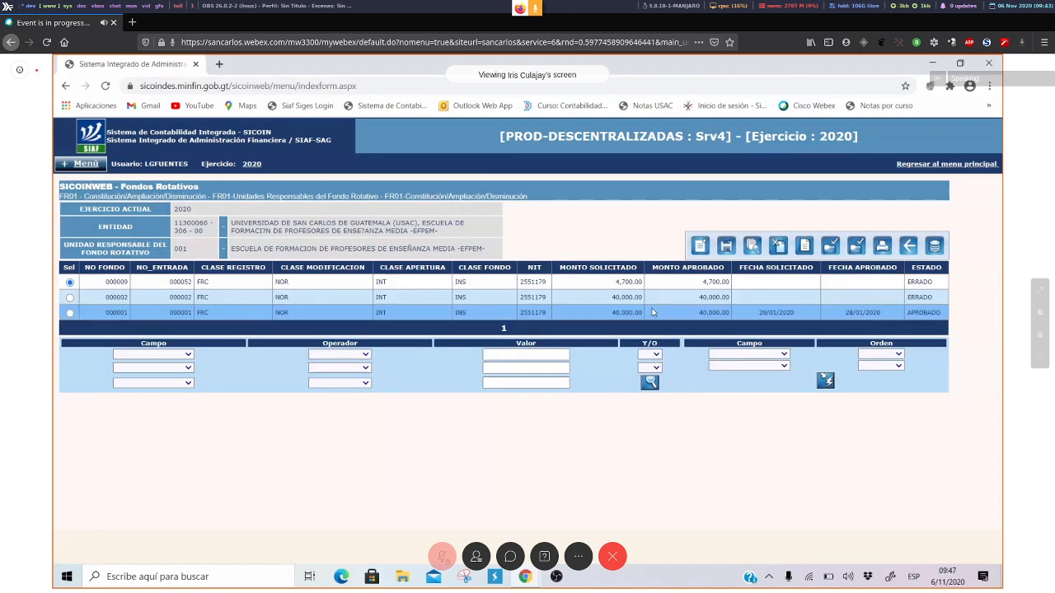
Step: Return to the responsible units list and open the FR01 documents of unit 002 EFPEM/CAPACITACION / PROFESIONALIZACION DEL MAGISTERIO NACIONAL
{"action": "left_click", "coordinate": [907, 245]}
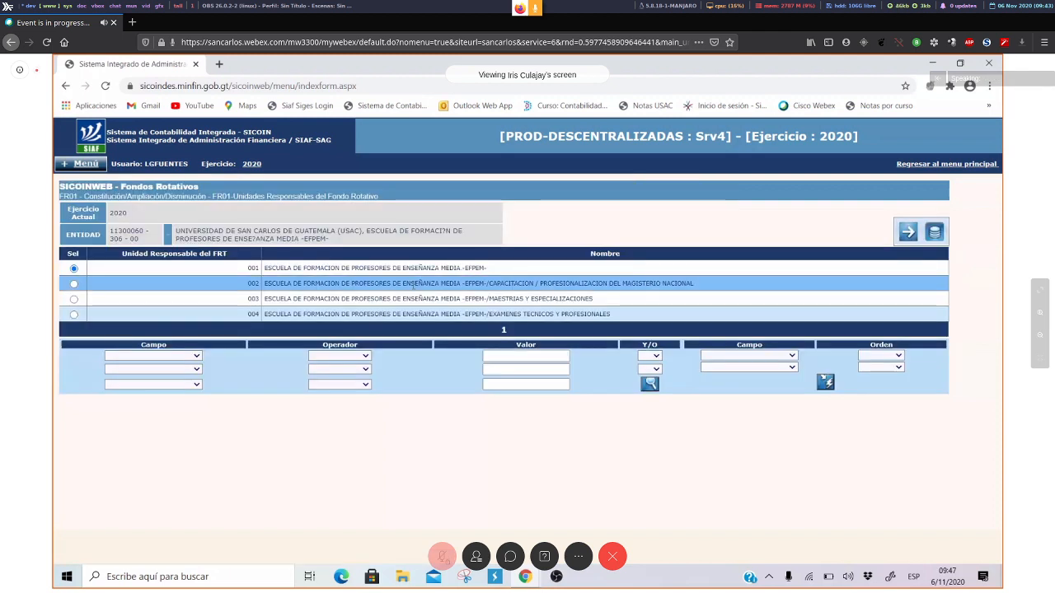
{"action": "left_click", "coordinate": [413, 285]}
{"action": "left_click", "coordinate": [910, 235]}
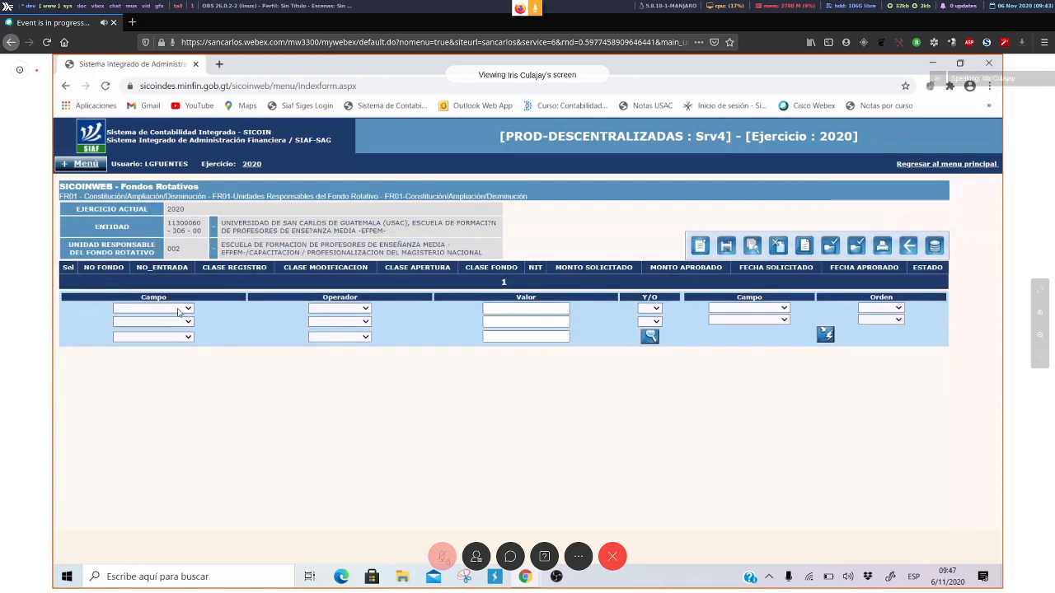
Step: Filter the FR01 documents of EFPEM responsible unit 002 by CLASE REGISTRO Igual FRC
{"action": "left_click", "coordinate": [178, 309]}
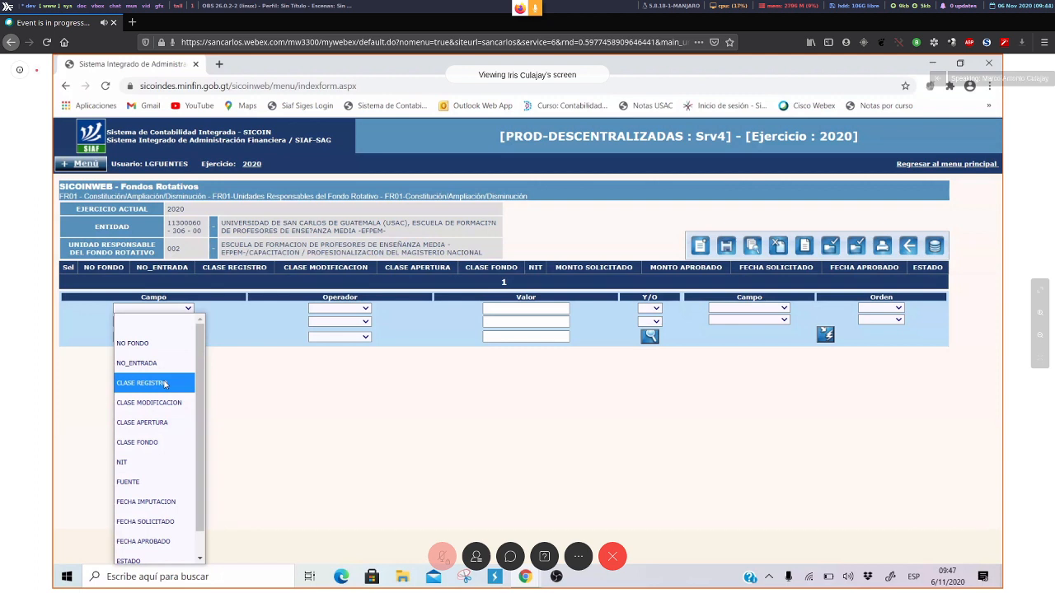
{"action": "left_click", "coordinate": [167, 383]}
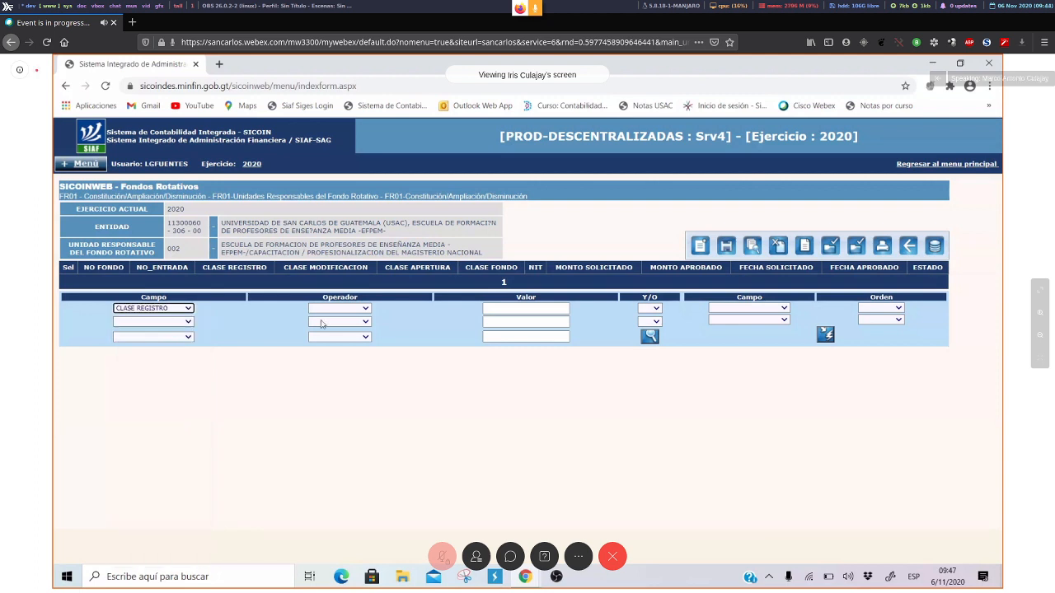
{"action": "left_click", "coordinate": [355, 310]}
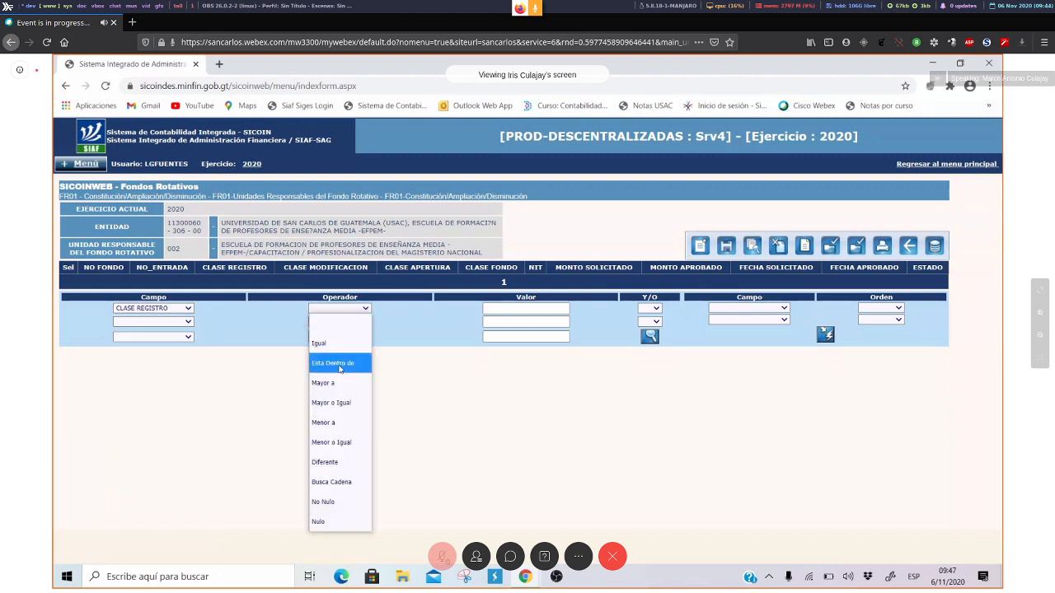
{"action": "left_click", "coordinate": [349, 343]}
{"action": "left_click", "coordinate": [516, 308]}
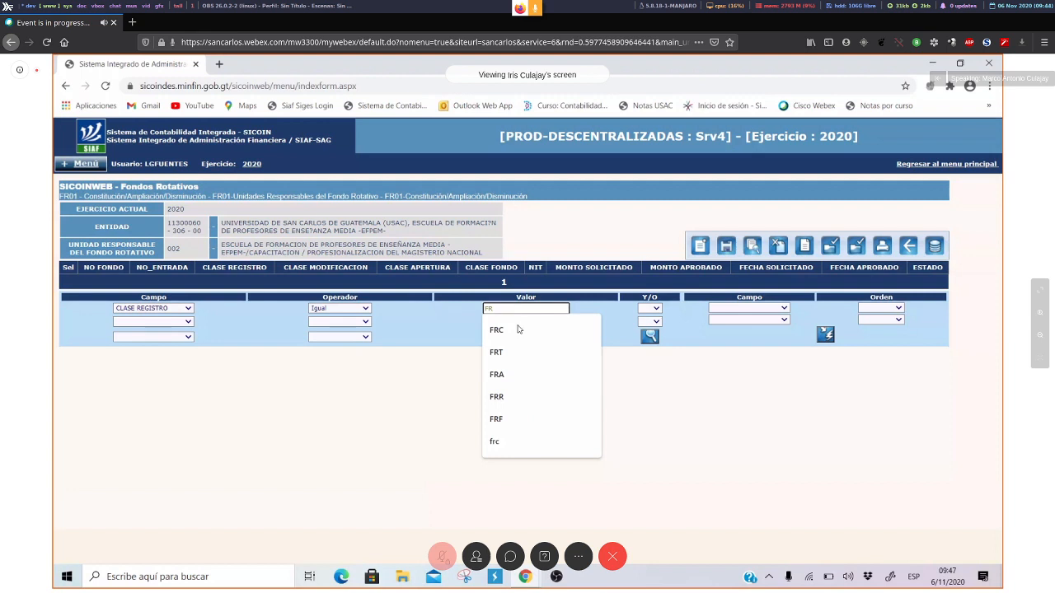
{"action": "type", "text": "FRC"}
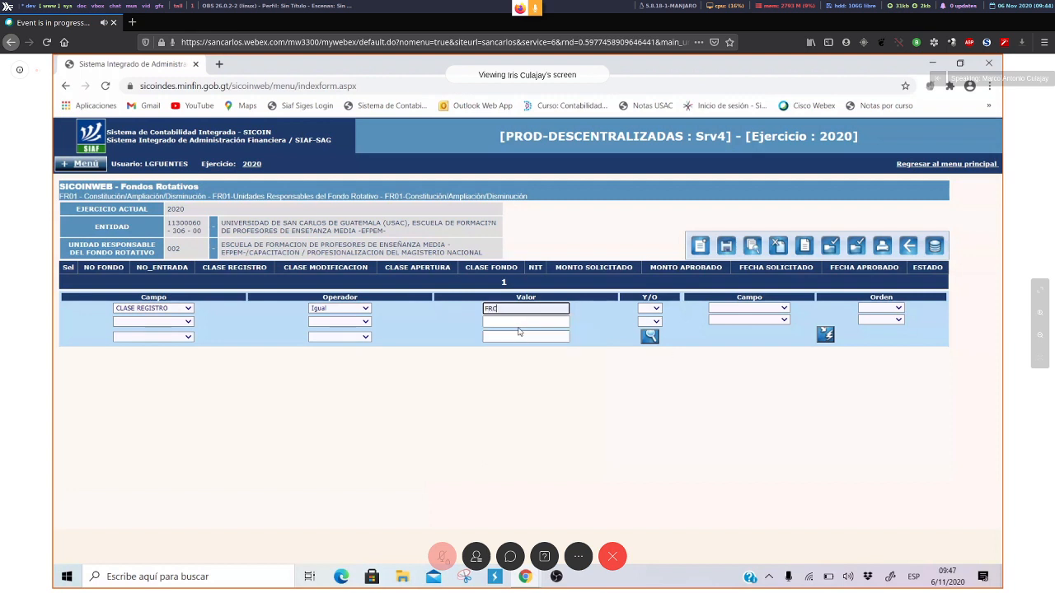
{"action": "left_click", "coordinate": [651, 337]}
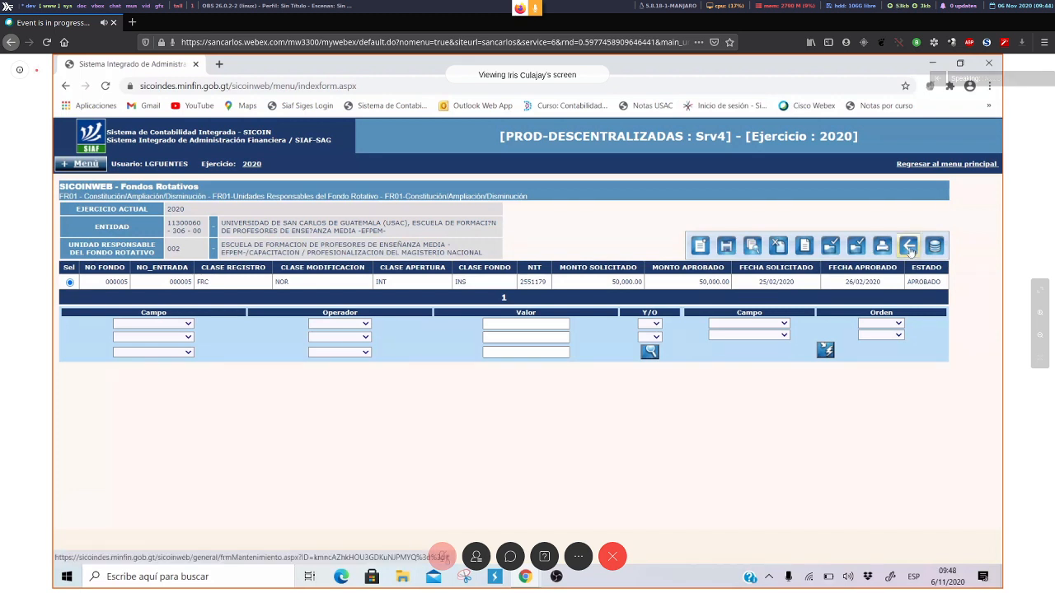
Step: Go back to the responsible units and open the FR01 documents of unit 004 EFPEM/EXAMENES TECNICOS Y PROFESIONALES
{"action": "left_click", "coordinate": [908, 247]}
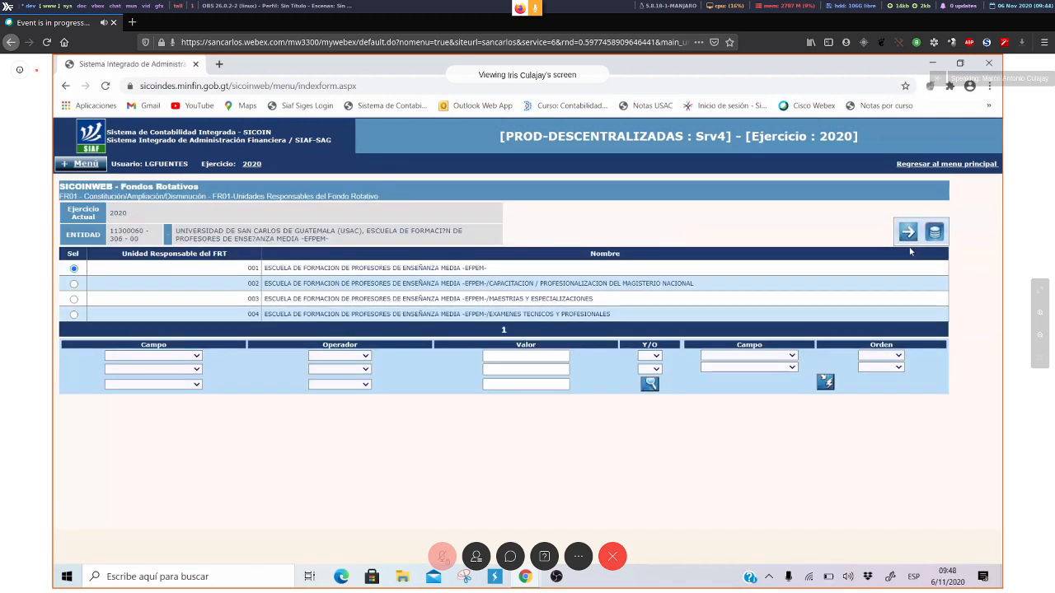
{"action": "left_click", "coordinate": [596, 314]}
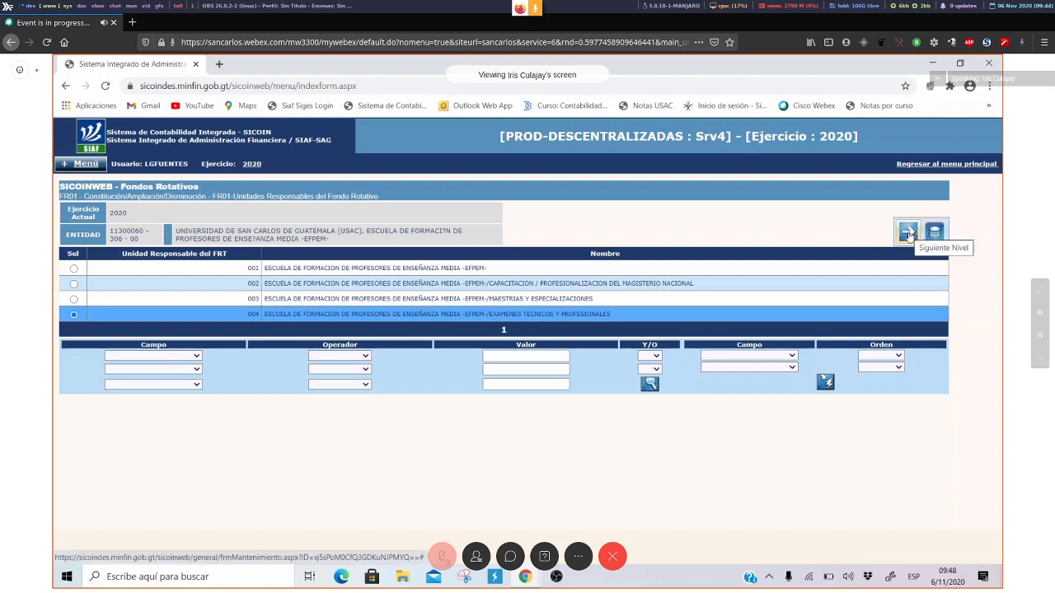
{"action": "left_click", "coordinate": [907, 234]}
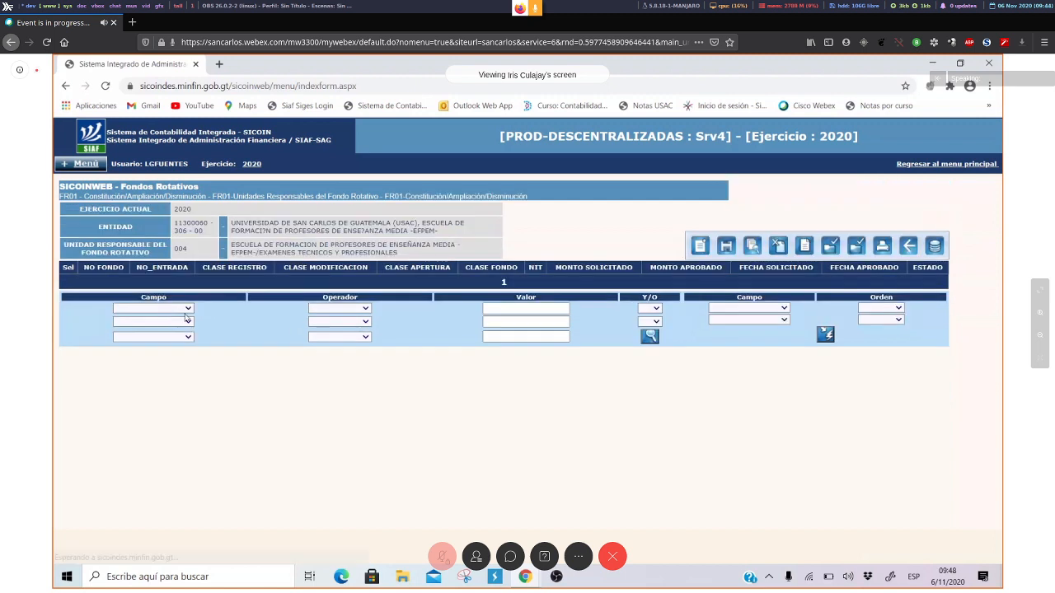
Step: Try to filter the FR01 documents of EFPEM responsible unit 004 by CLASE REGISTRO with the operator Igual
{"action": "left_click", "coordinate": [187, 310]}
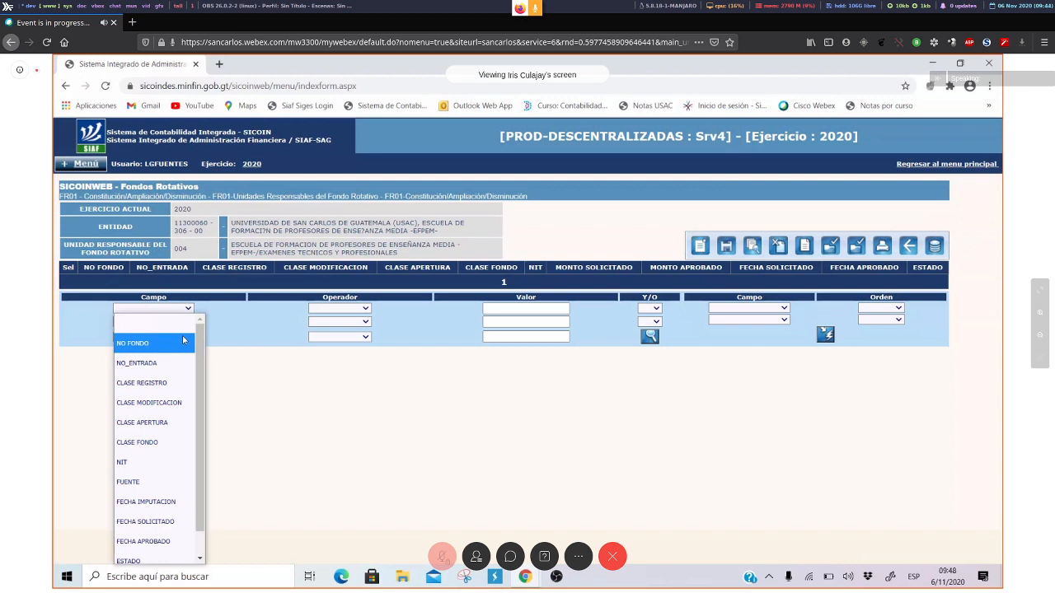
{"action": "left_click", "coordinate": [164, 382]}
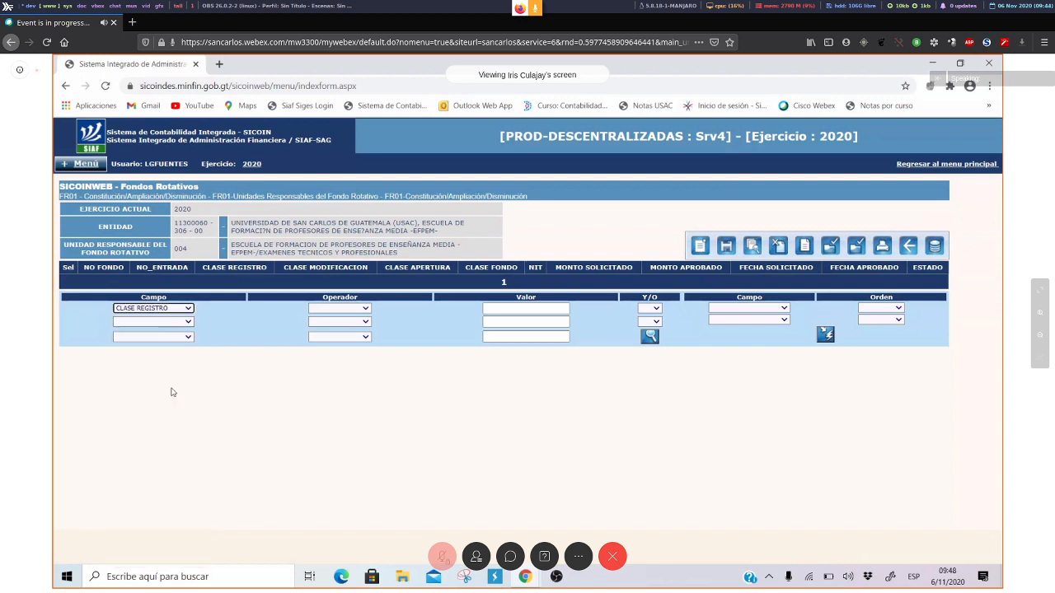
{"action": "left_click", "coordinate": [363, 309]}
{"action": "left_click", "coordinate": [356, 346]}
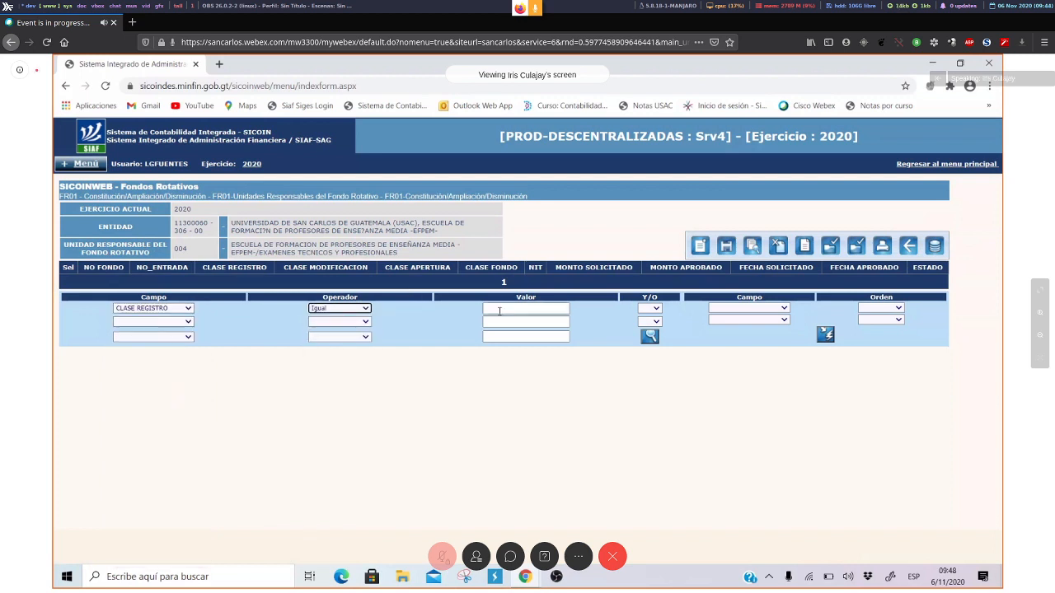
{"action": "left_click", "coordinate": [498, 311]}
{"action": "type", "text": "FR01"}
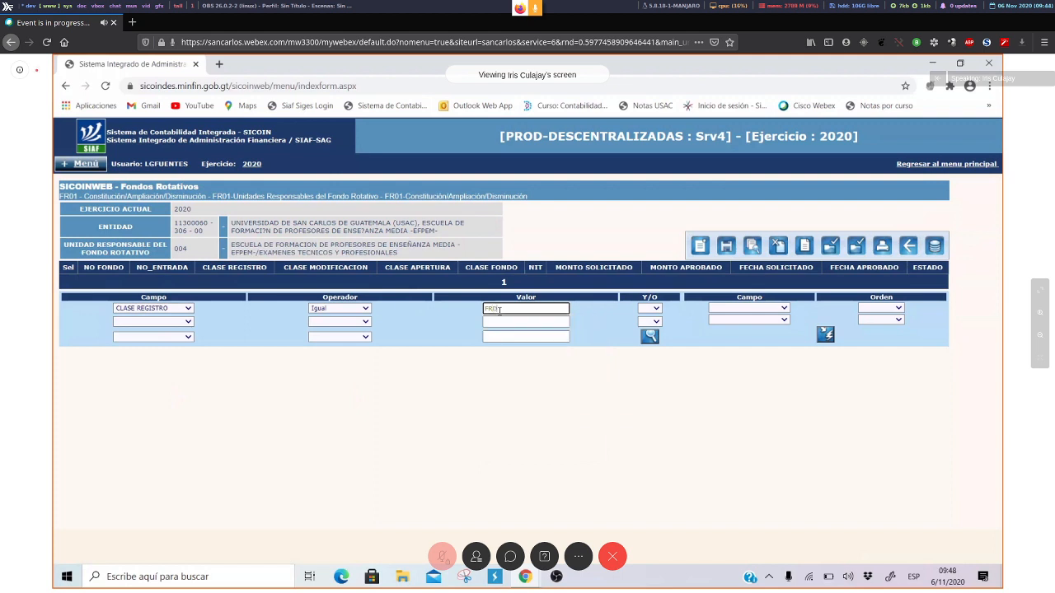
{"action": "left_click", "coordinate": [649, 337]}
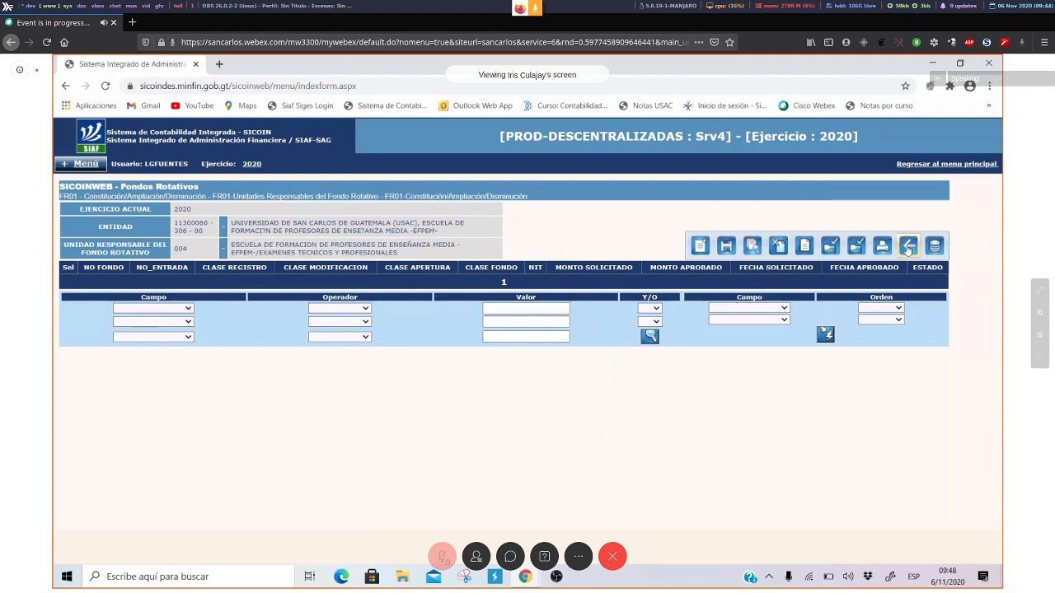
Step: Clear the previous query for responsible unit 004 and filter its FR01 documents by CLASE REGISTRO Igual FRA
{"action": "left_click", "coordinate": [934, 248]}
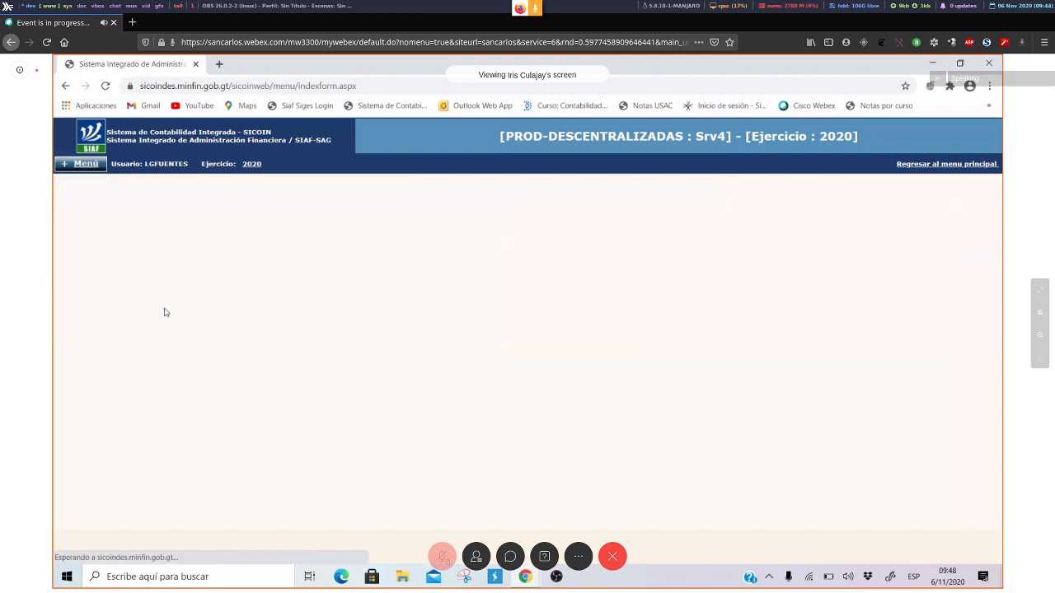
{"action": "left_click", "coordinate": [188, 308]}
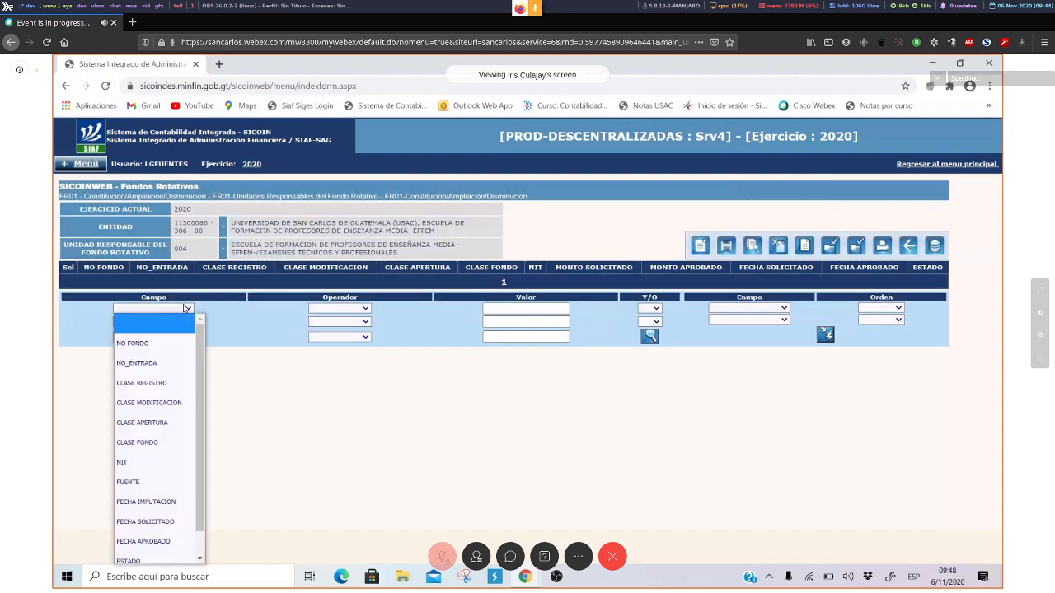
{"action": "left_click", "coordinate": [172, 383]}
{"action": "left_click", "coordinate": [359, 310]}
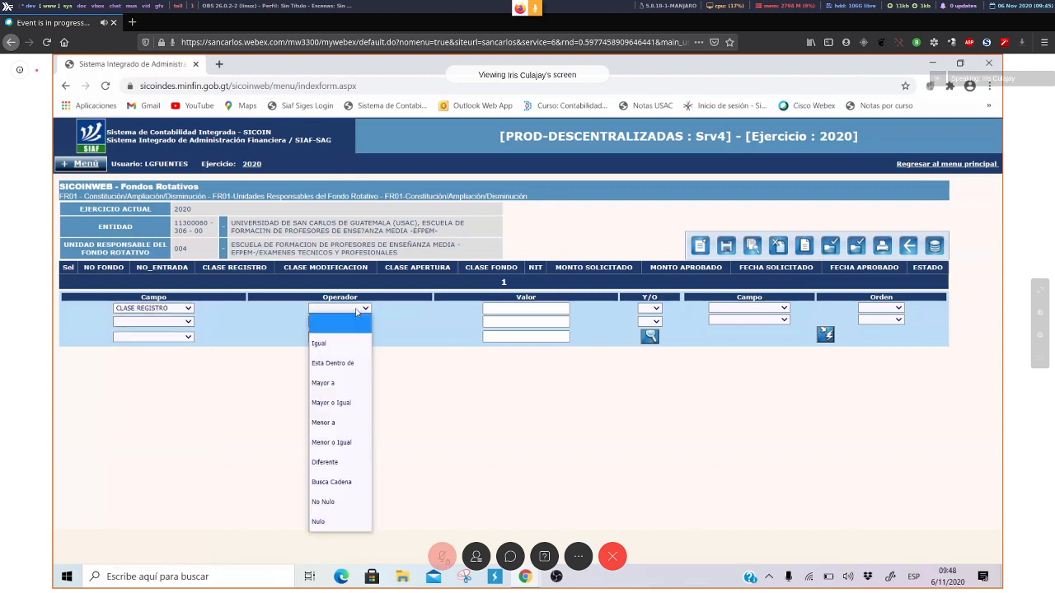
{"action": "left_click", "coordinate": [352, 346]}
{"action": "left_click", "coordinate": [514, 309]}
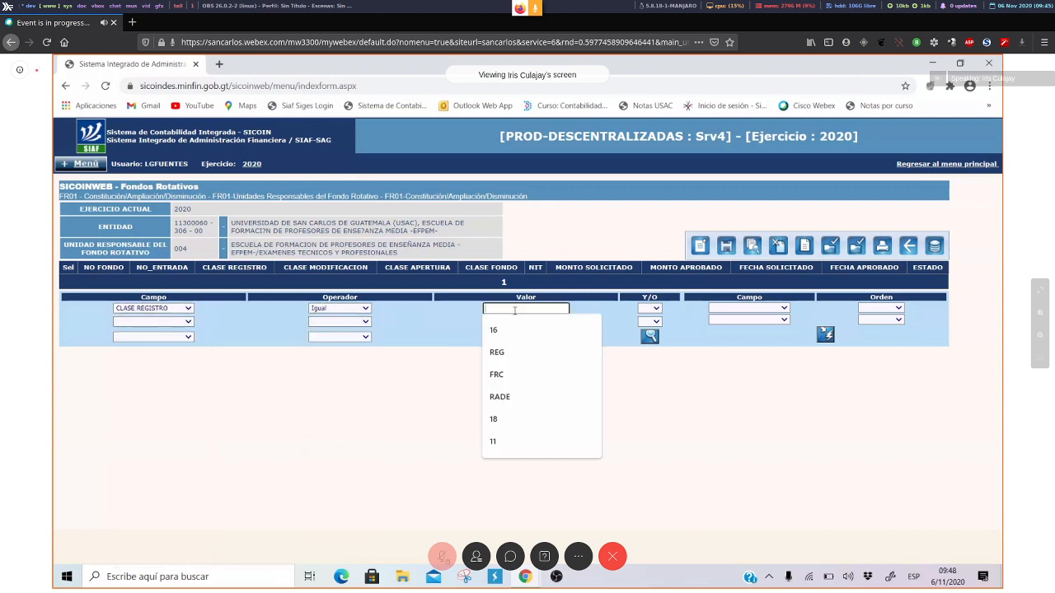
{"action": "type", "text": "FRA"}
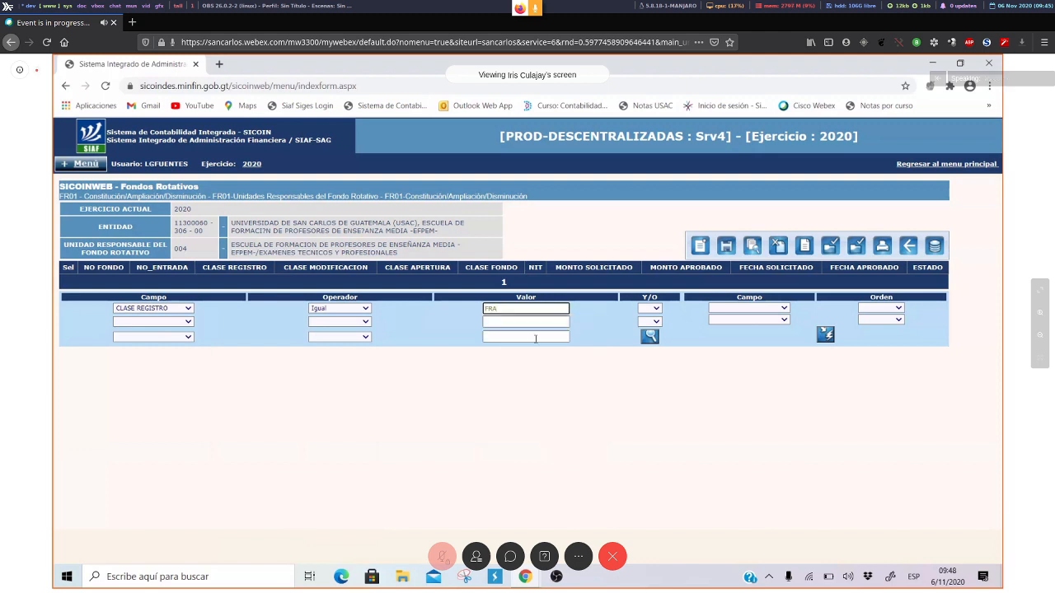
{"action": "left_click", "coordinate": [650, 337]}
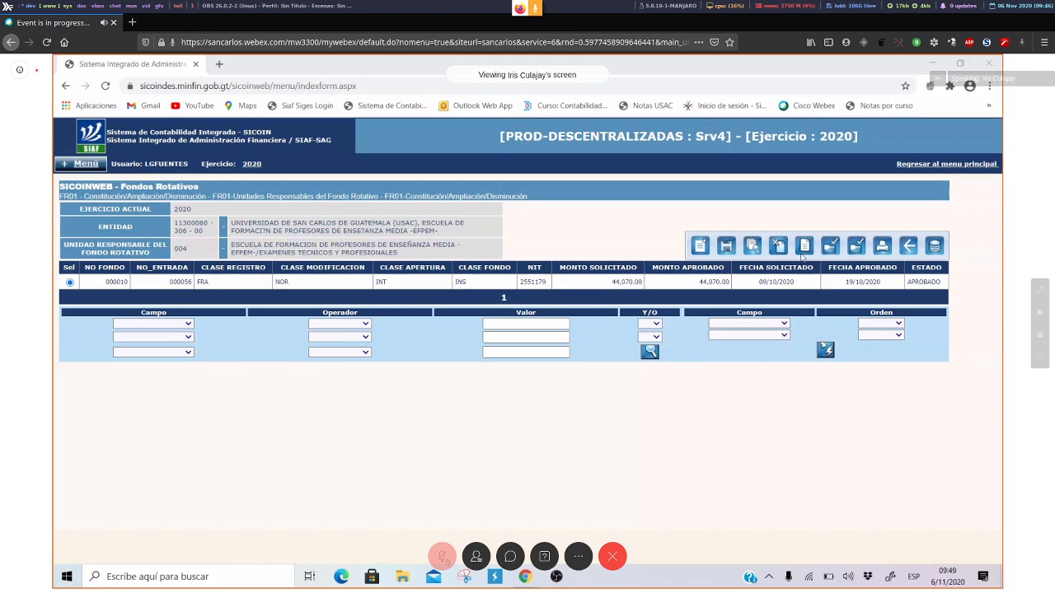
Step: Clear the previous query for EFPEM responsible unit 004 and filter its FR01 documents by CLASE REGISTRO Igual FRC
{"action": "left_click", "coordinate": [936, 249]}
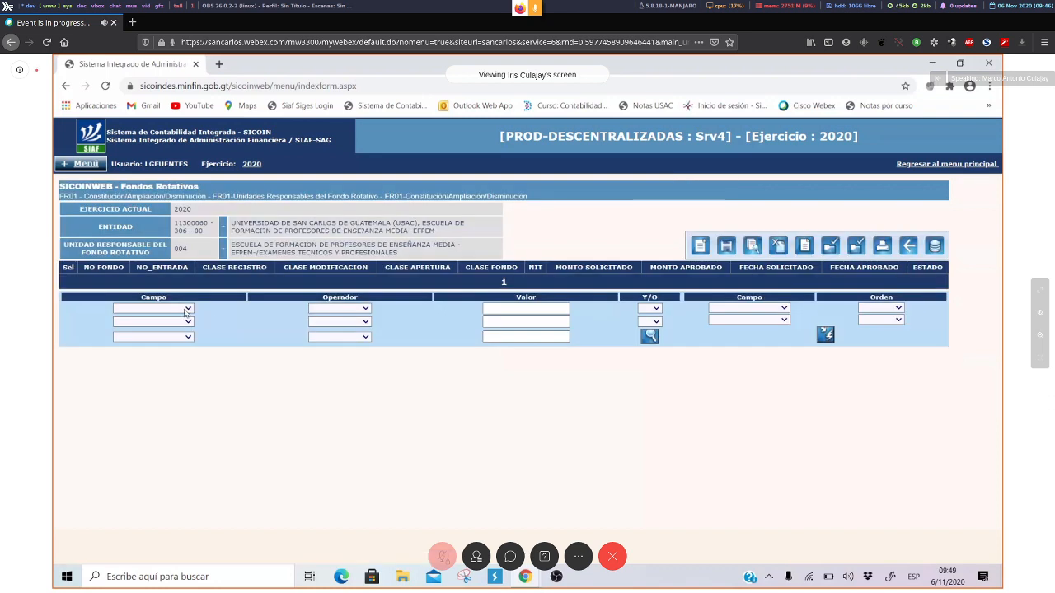
{"action": "left_click", "coordinate": [186, 310]}
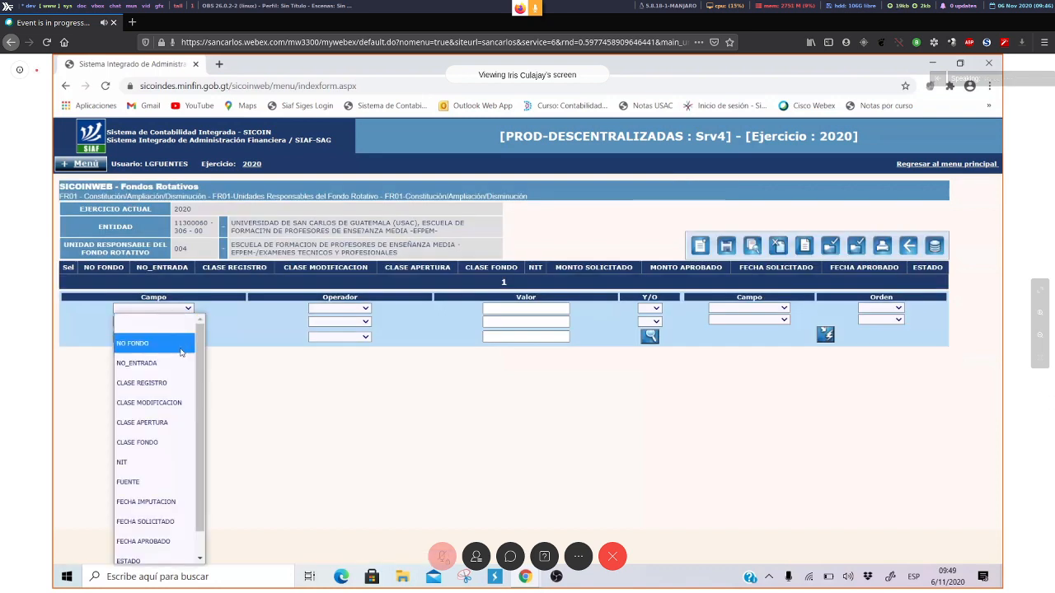
{"action": "left_click", "coordinate": [176, 383]}
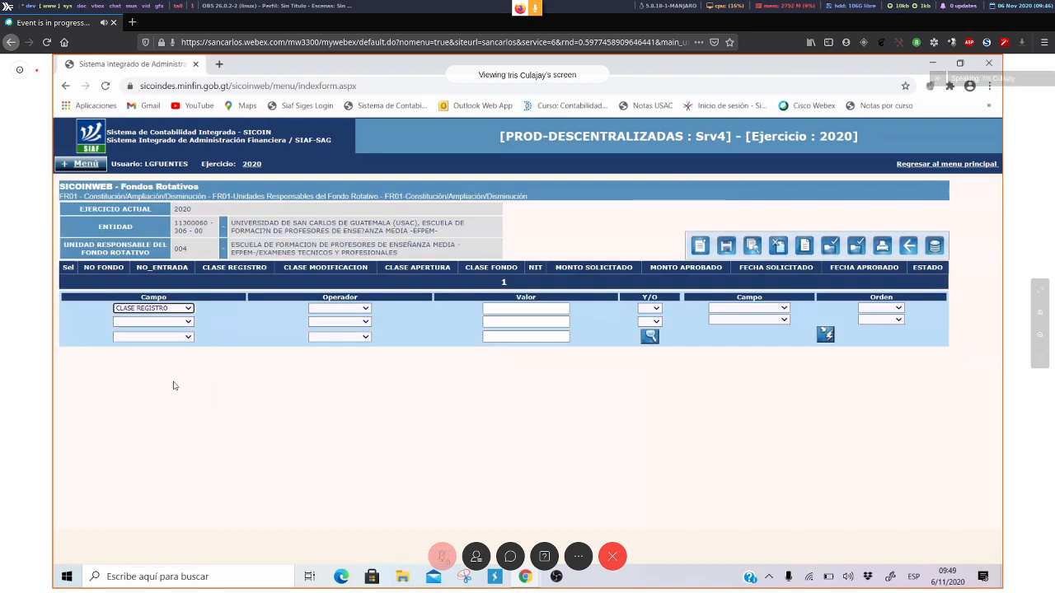
{"action": "left_click", "coordinate": [365, 308]}
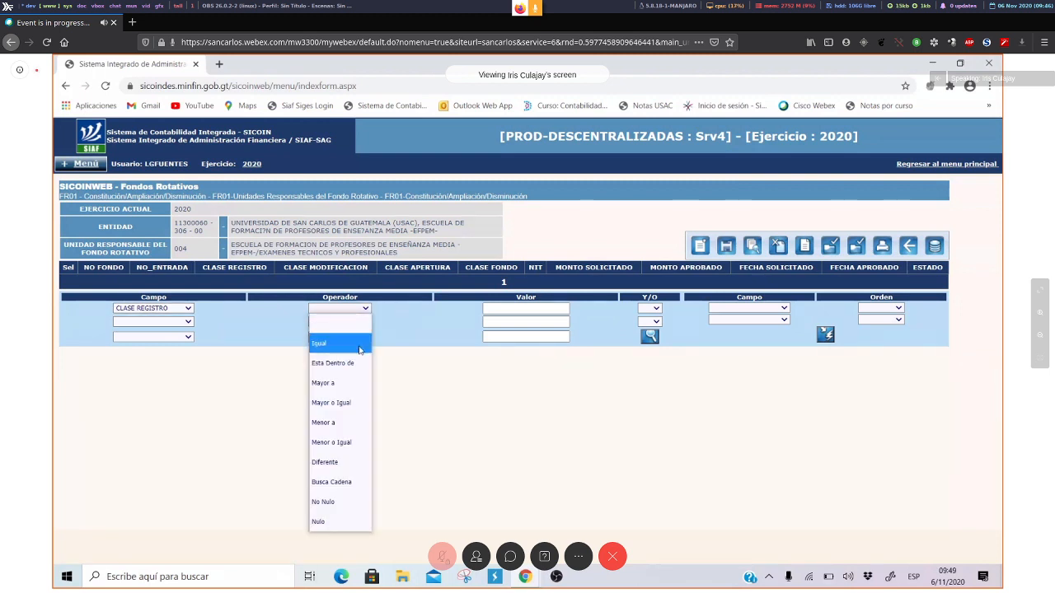
{"action": "left_click", "coordinate": [363, 342]}
{"action": "left_click", "coordinate": [558, 310]}
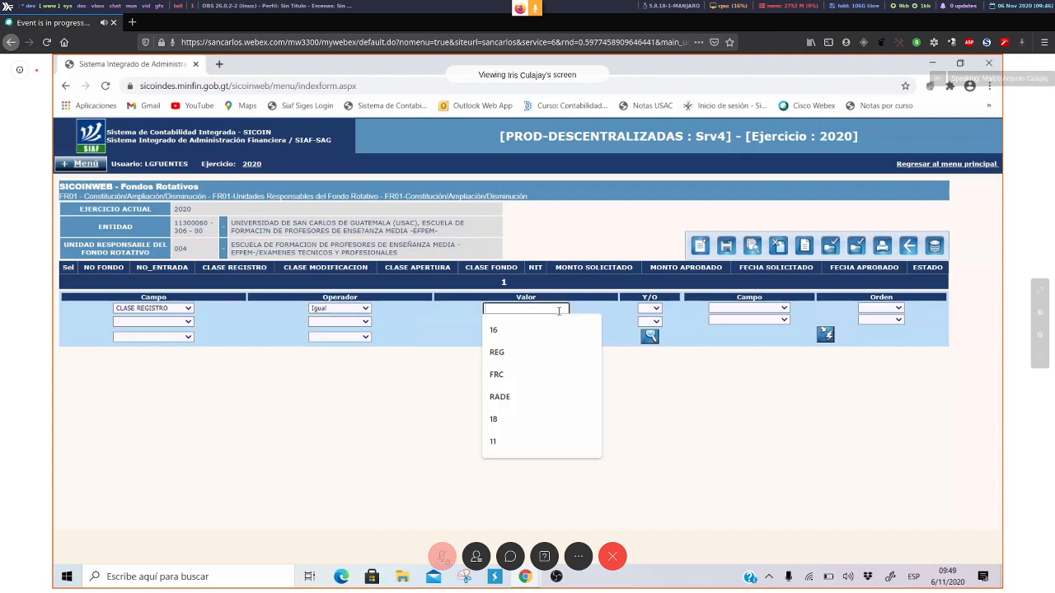
{"action": "type", "text": "FRC"}
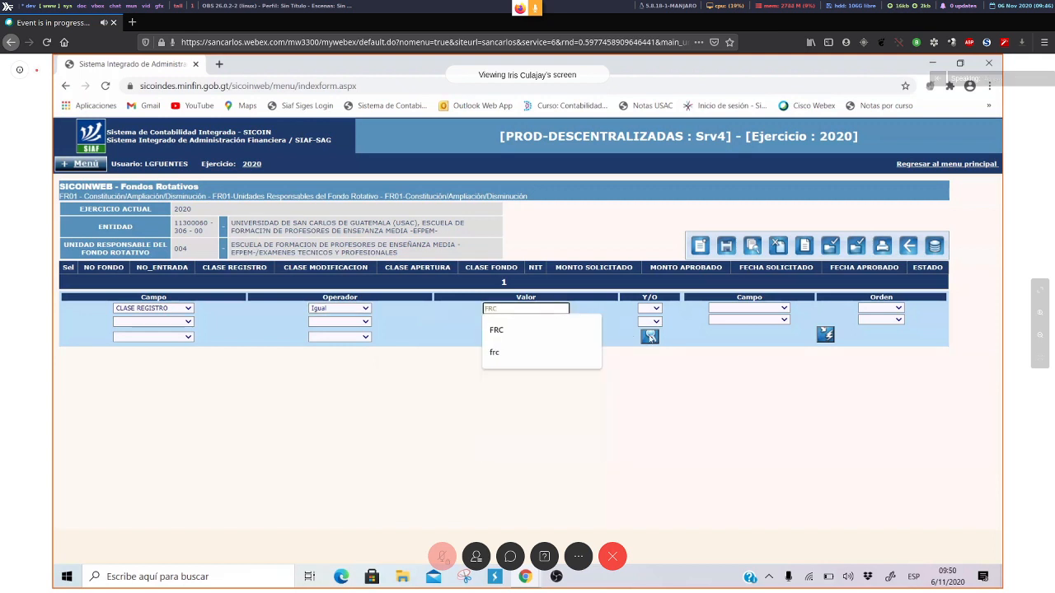
{"action": "left_click", "coordinate": [649, 336]}
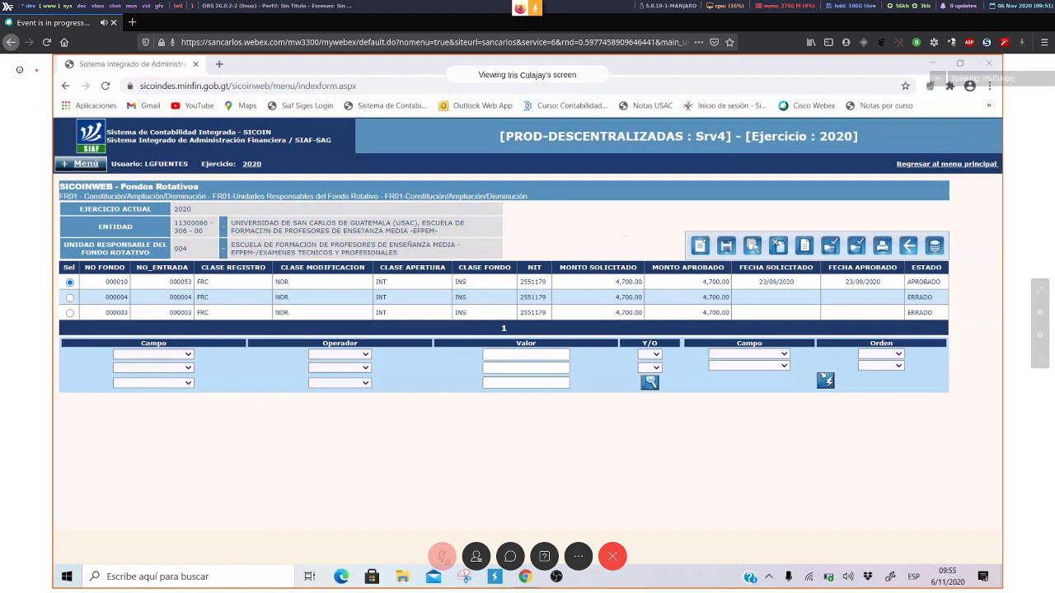
Step: Switch to the CAPAPPR-DESCENTRALIZADAS training window and exit the unsaved FR03 document form
{"action": "key", "text": "alt+Tab"}
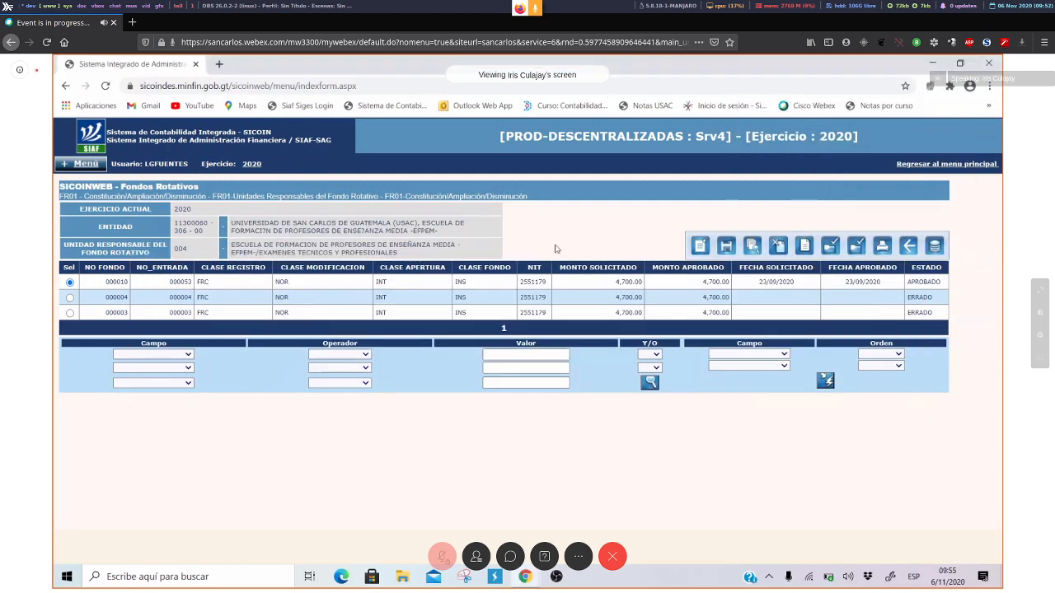
{"action": "key", "text": "alt+Tab"}
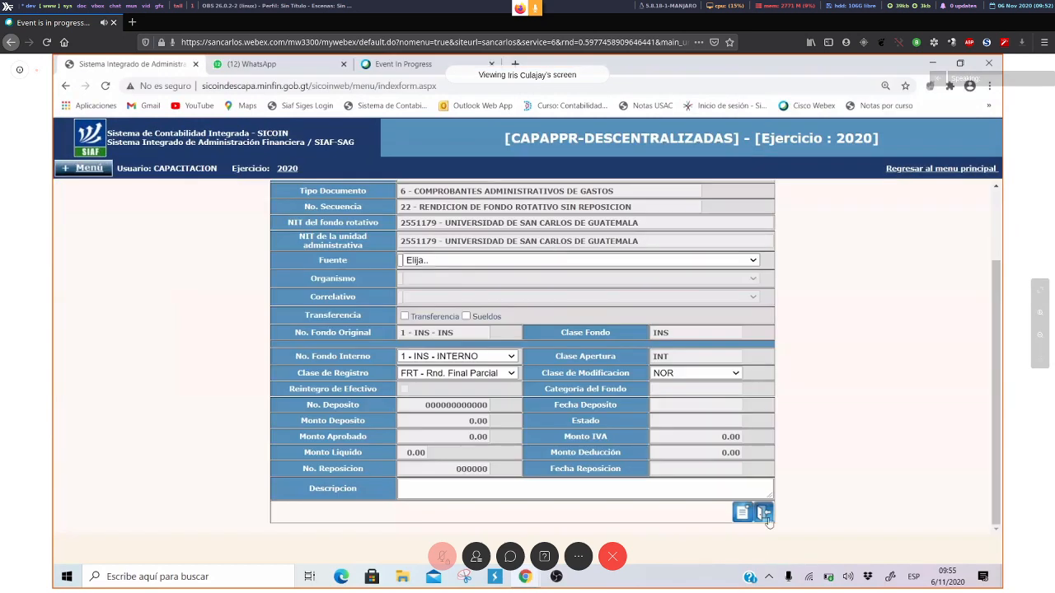
{"action": "left_click", "coordinate": [766, 518]}
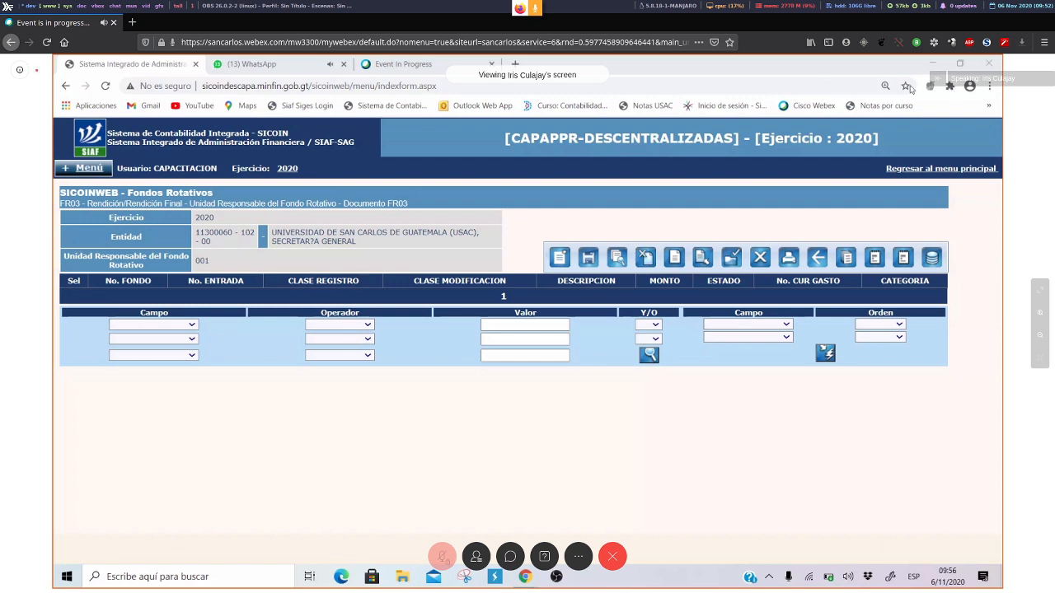
Step: Return to the main menu and open FR02 - Consolidación de Rendiciones of Fondos Rotativos for entity 11300060 USAC
{"action": "left_click", "coordinate": [976, 169]}
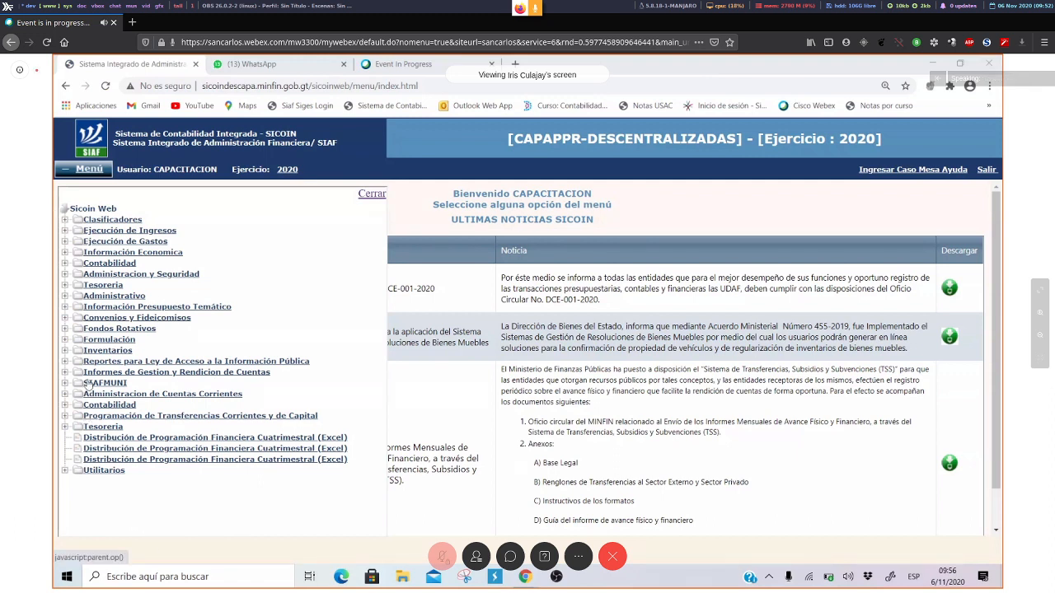
{"action": "left_click", "coordinate": [66, 331]}
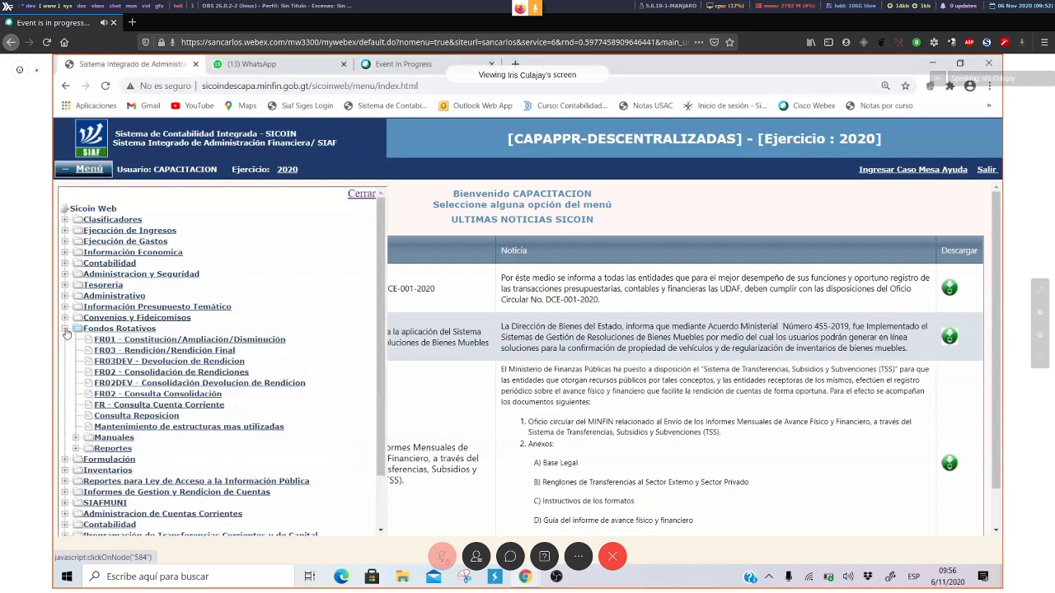
{"action": "left_click", "coordinate": [150, 377]}
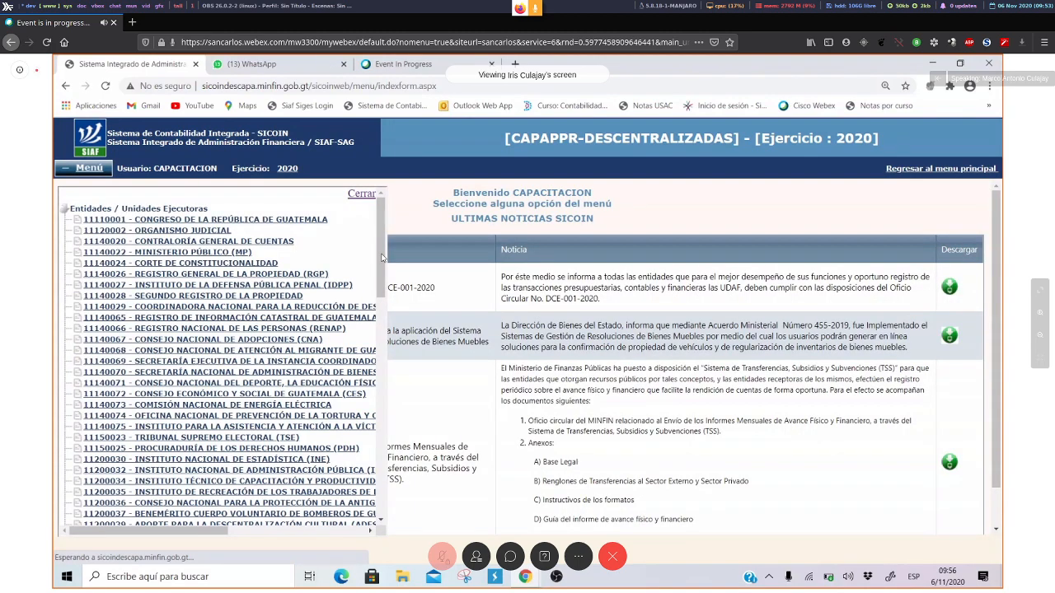
{"action": "left_click_drag", "start_coordinate": [381, 257], "coordinate": [381, 398]}
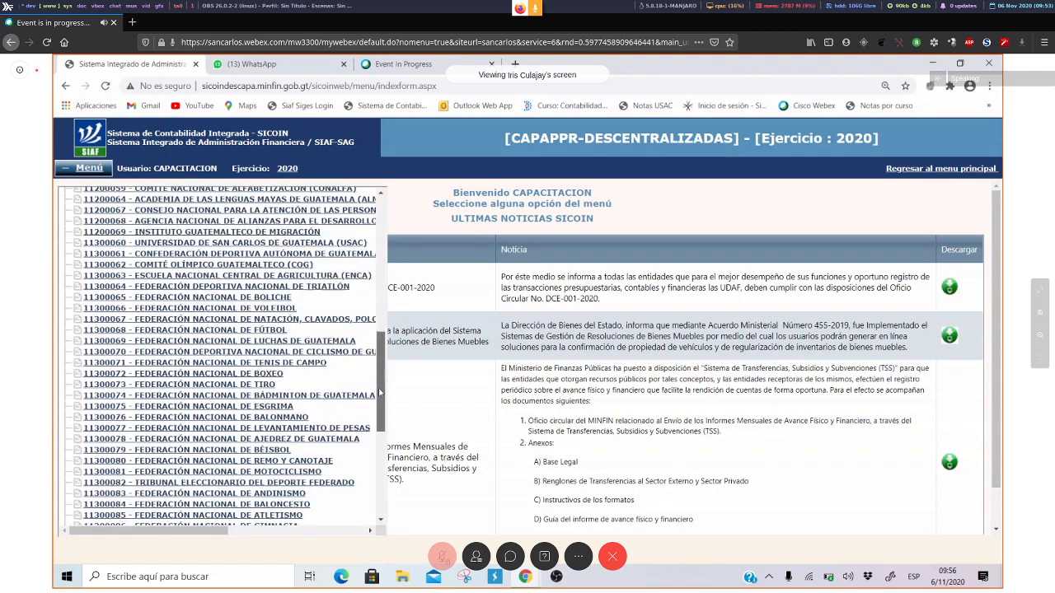
{"action": "left_click", "coordinate": [234, 243]}
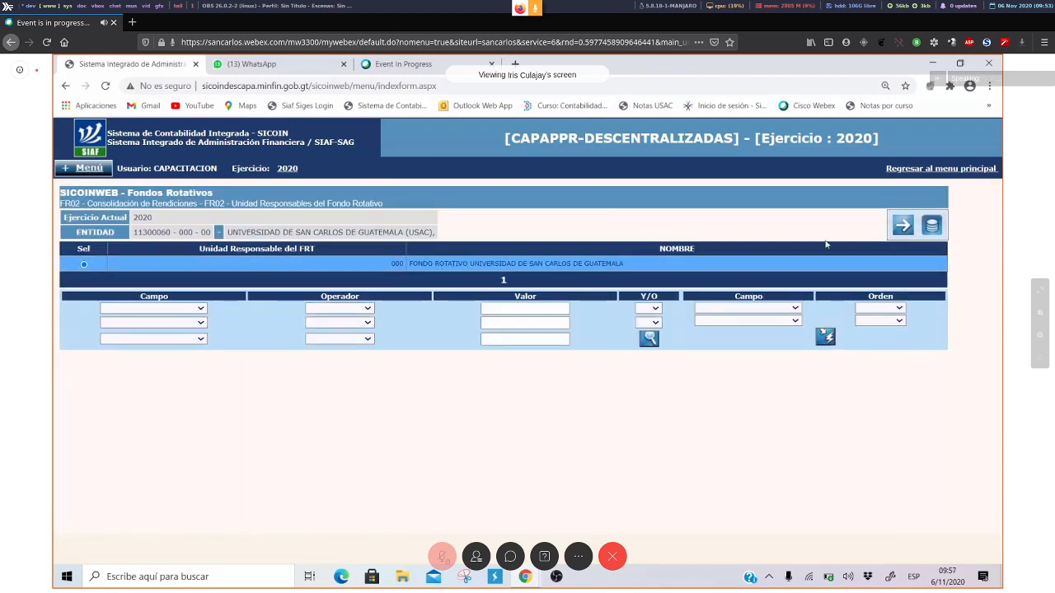
Step: Open the FR02 consolidation list of unit 000 and try to consolidate FRT entry 000059 of executing unit 102
{"action": "left_click", "coordinate": [909, 229]}
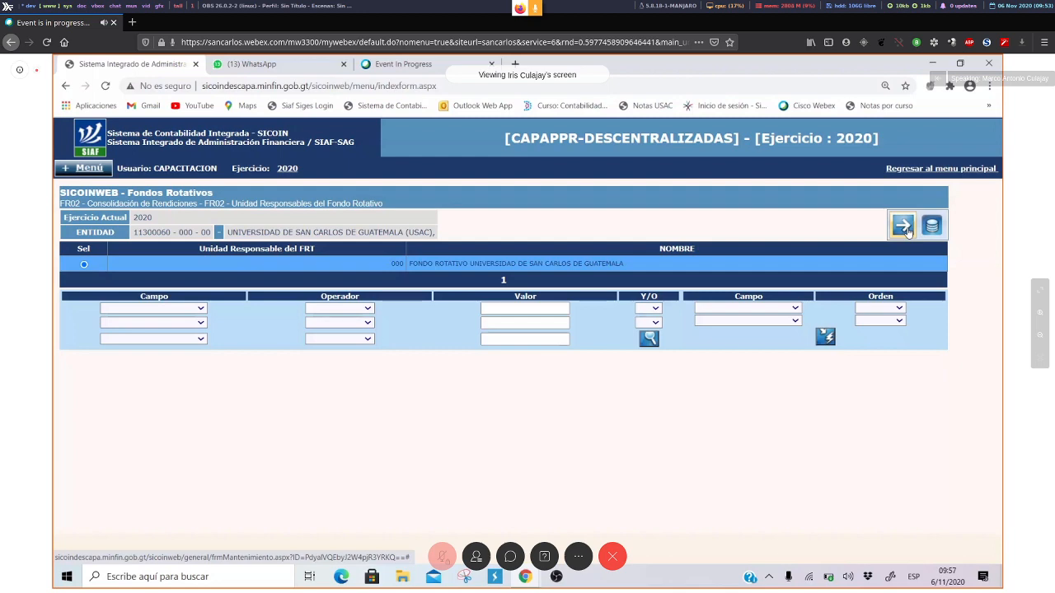
{"action": "left_click", "coordinate": [904, 227]}
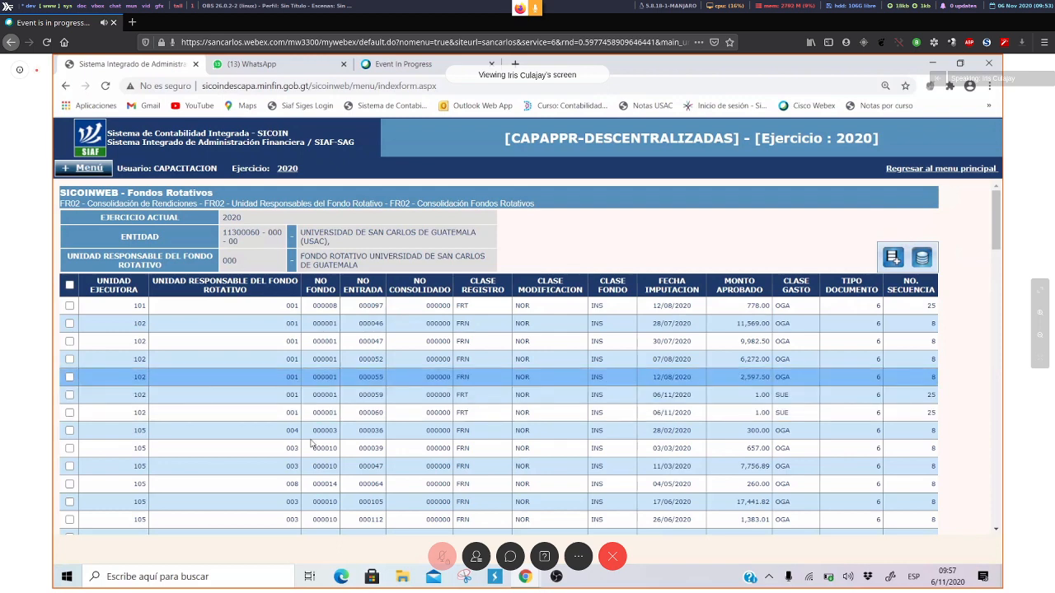
{"action": "left_click", "coordinate": [284, 399]}
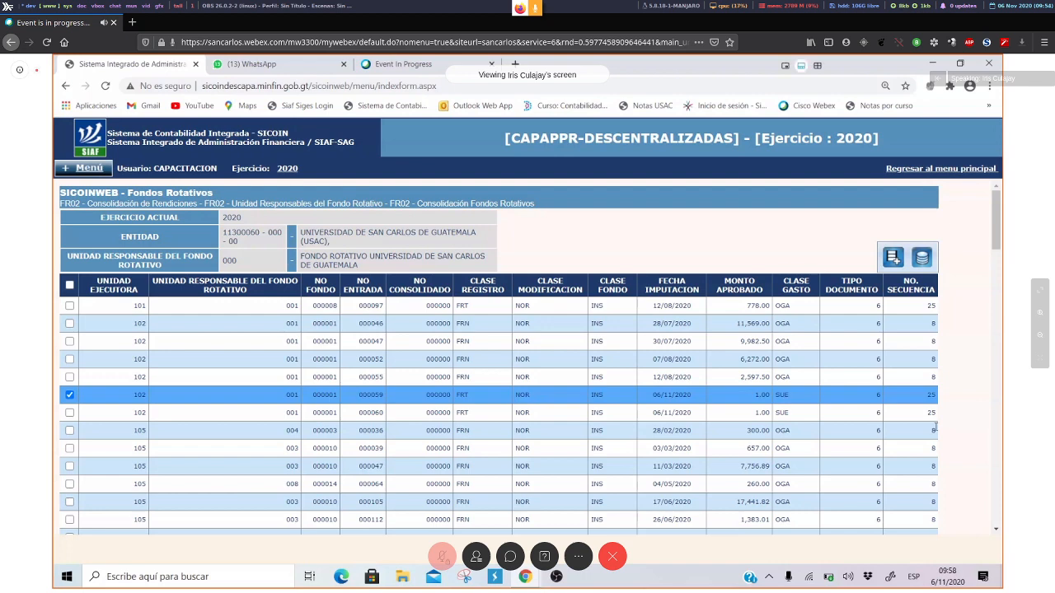
{"action": "left_click", "coordinate": [894, 258]}
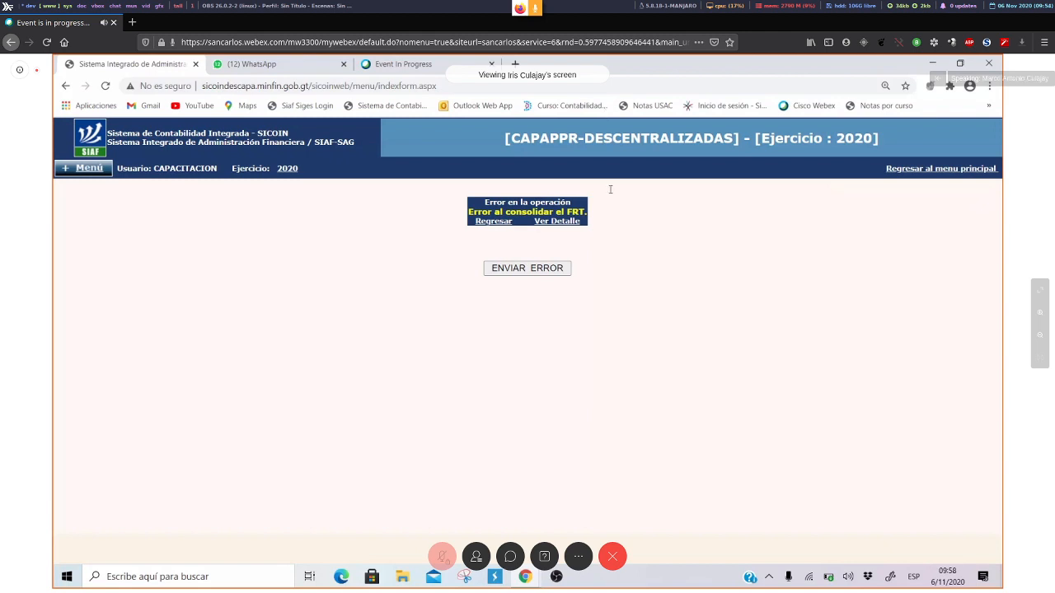
Step: Examine the detail of the FRT consolidation error and return to the consolidation list
{"action": "left_click", "coordinate": [553, 227]}
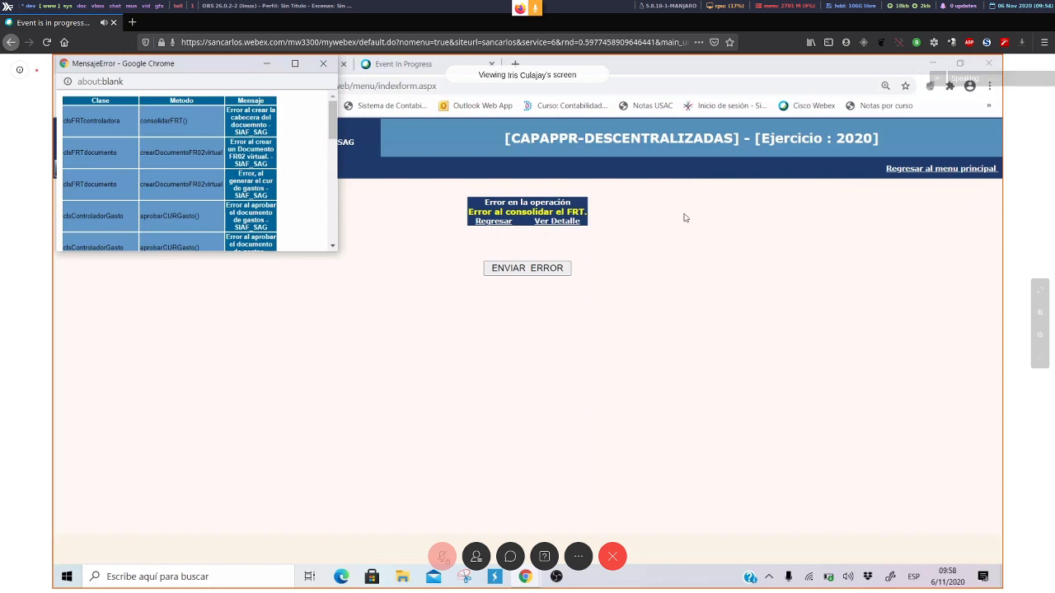
{"action": "left_click_drag", "start_coordinate": [215, 64], "coordinate": [662, 171]}
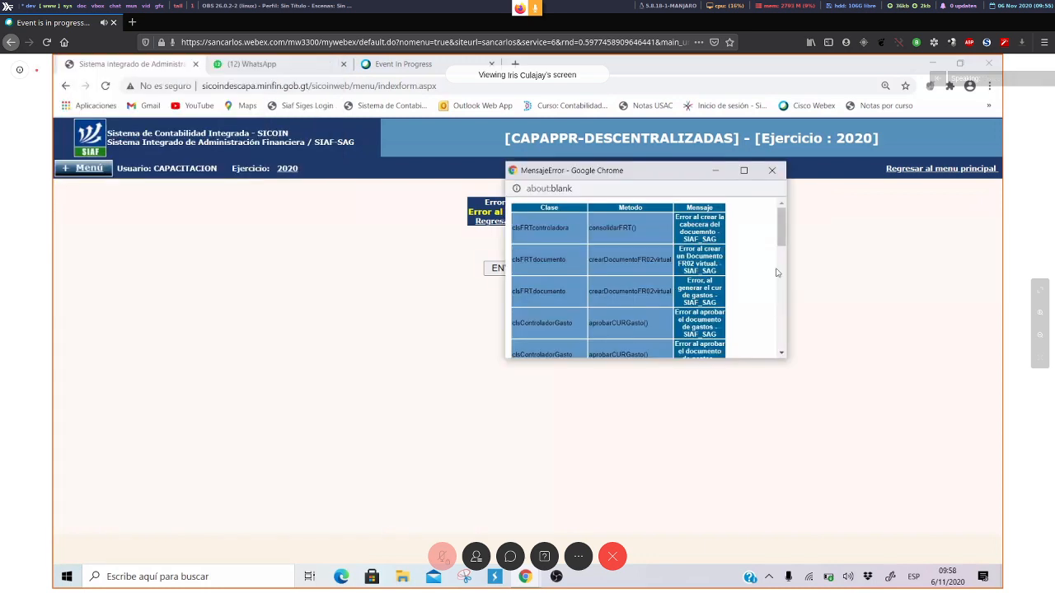
{"action": "left_click", "coordinate": [782, 353]}
{"action": "left_click", "coordinate": [782, 352]}
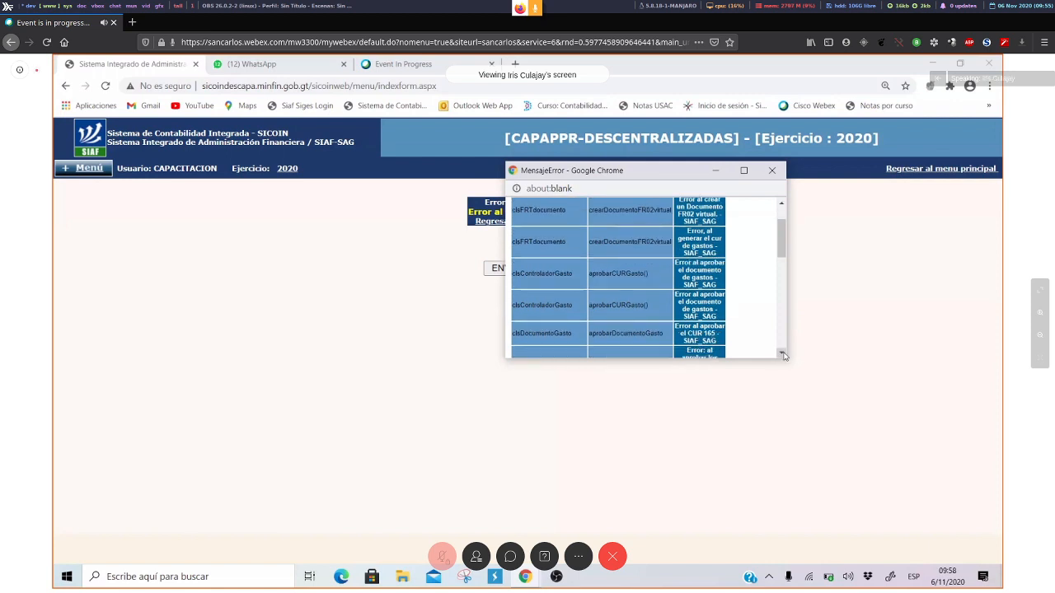
{"action": "scroll", "coordinate": [783, 354], "scroll_direction": "down", "scroll_amount": 1}
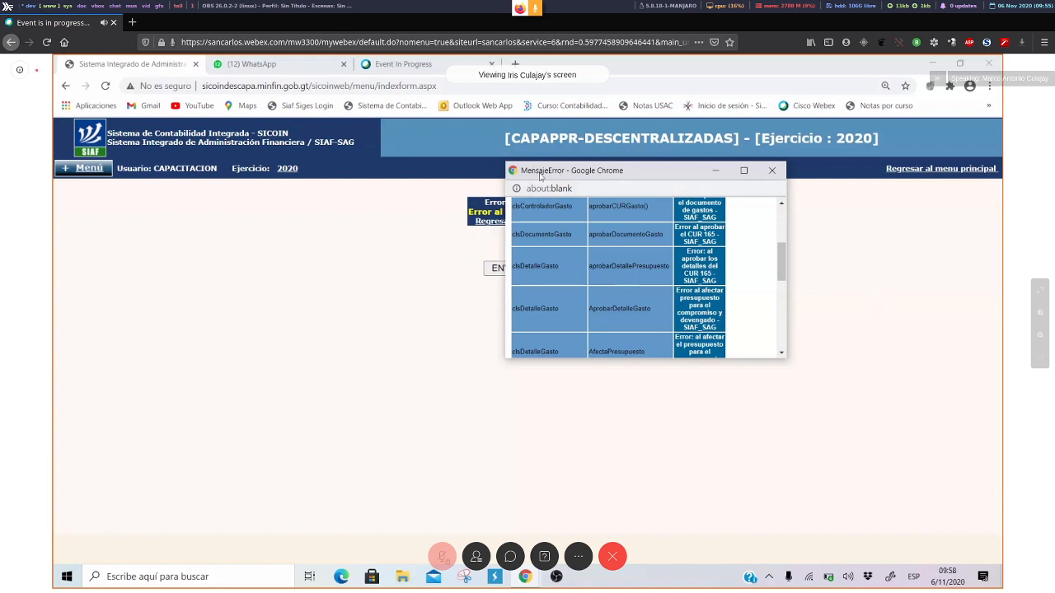
{"action": "left_click_drag", "start_coordinate": [541, 174], "coordinate": [262, 150]}
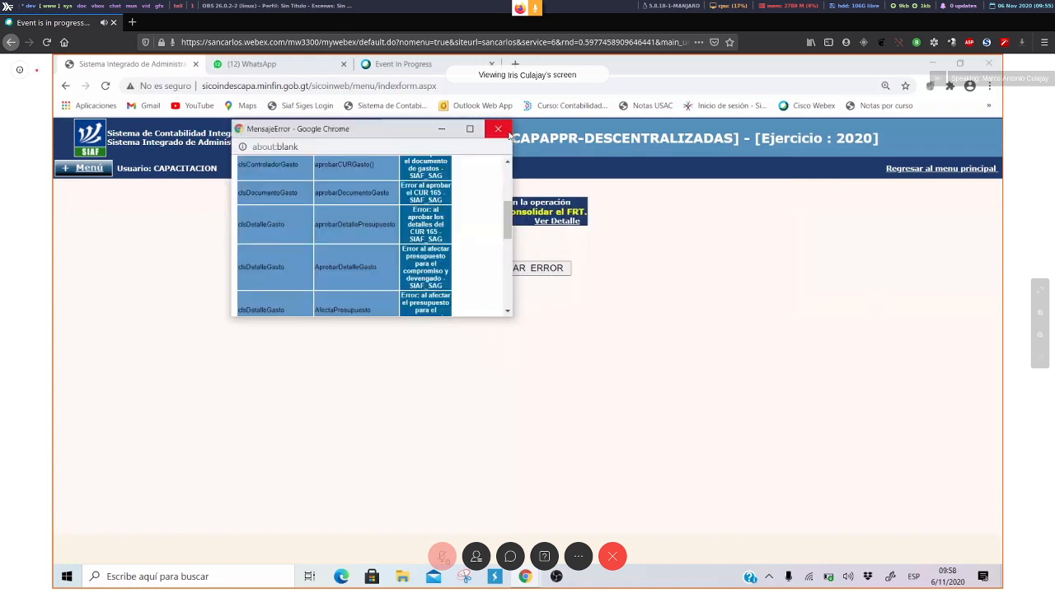
{"action": "left_click", "coordinate": [511, 257]}
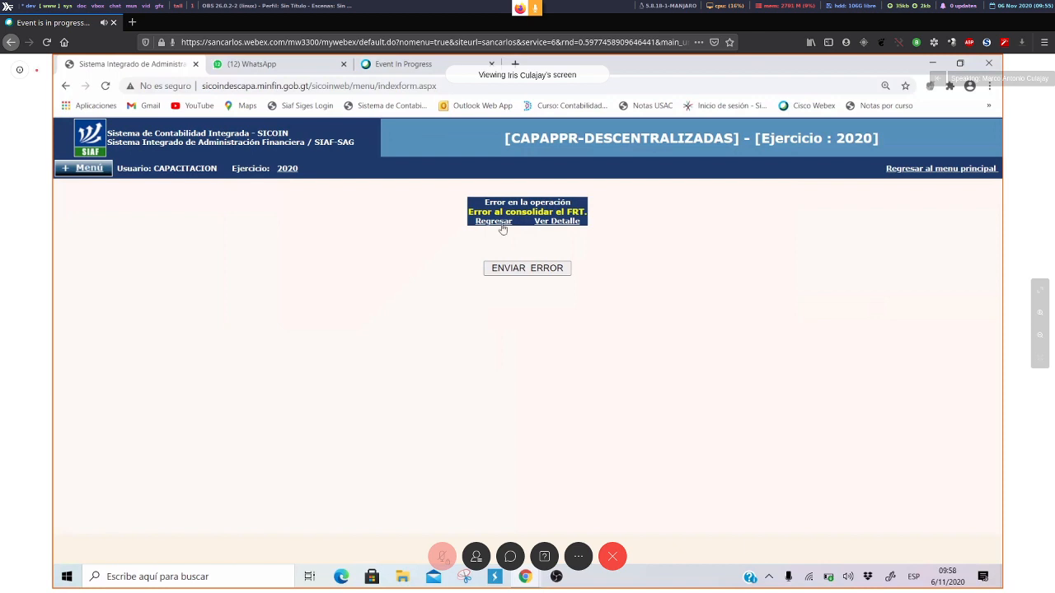
{"action": "left_click", "coordinate": [501, 227]}
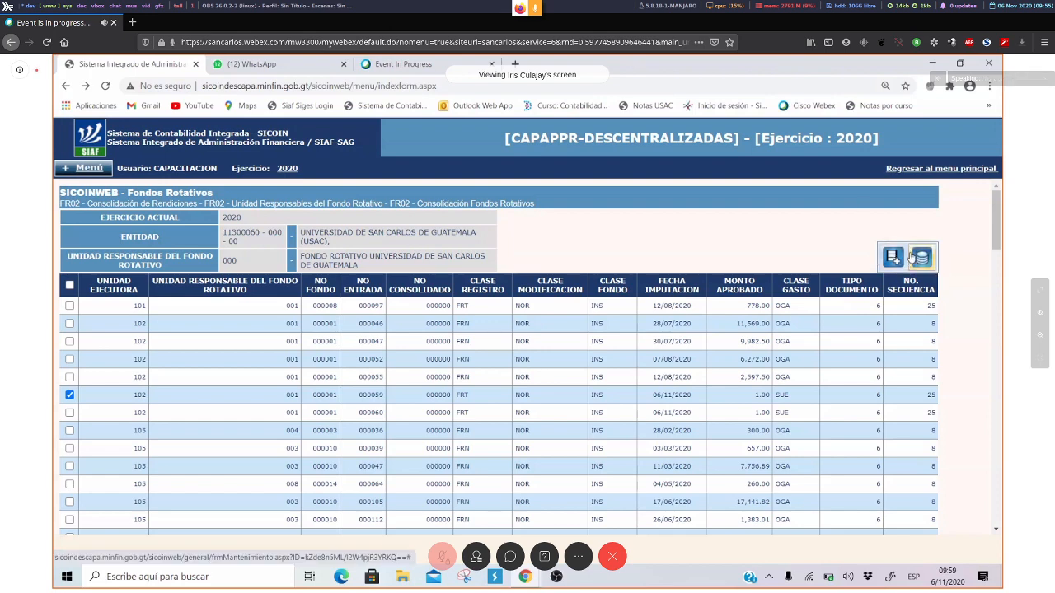
Step: Return to the main menu and open FR03 - Rendición/Rendición Final for USAC unit 102 Secretaría General
{"action": "left_click", "coordinate": [944, 172]}
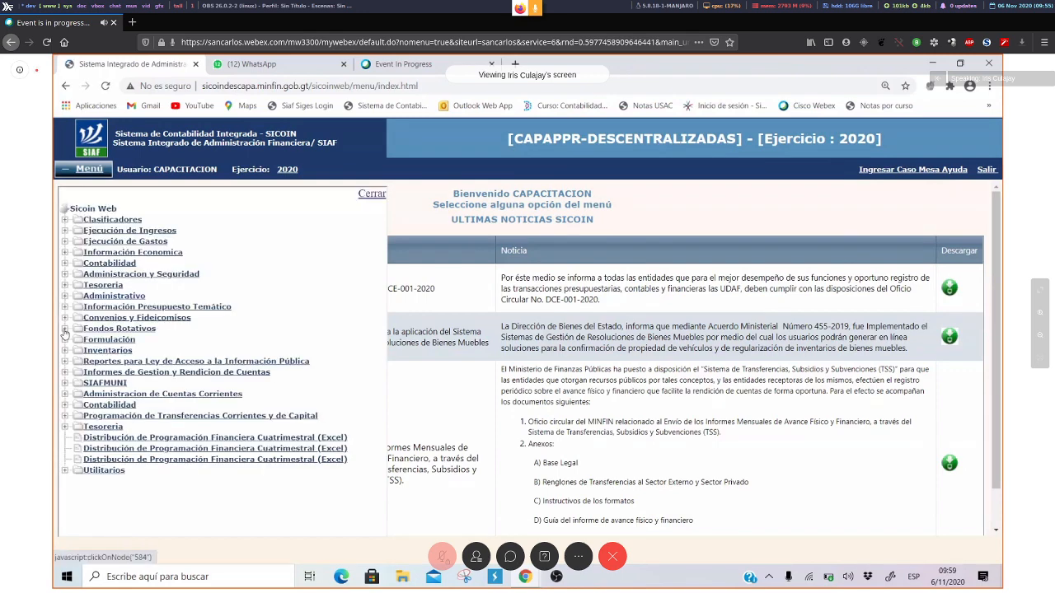
{"action": "left_click", "coordinate": [65, 329]}
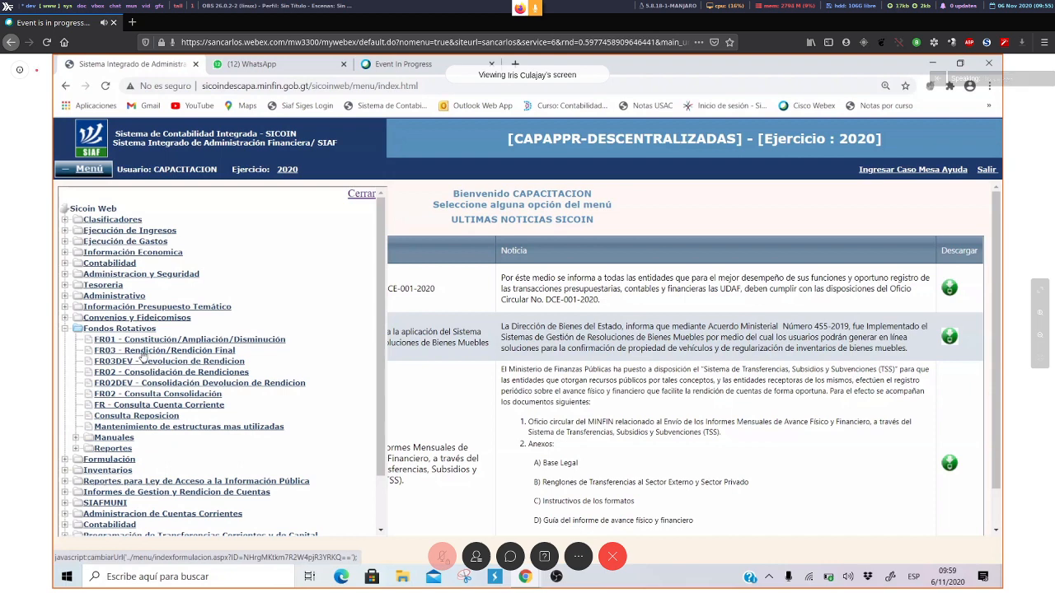
{"action": "left_click", "coordinate": [143, 353]}
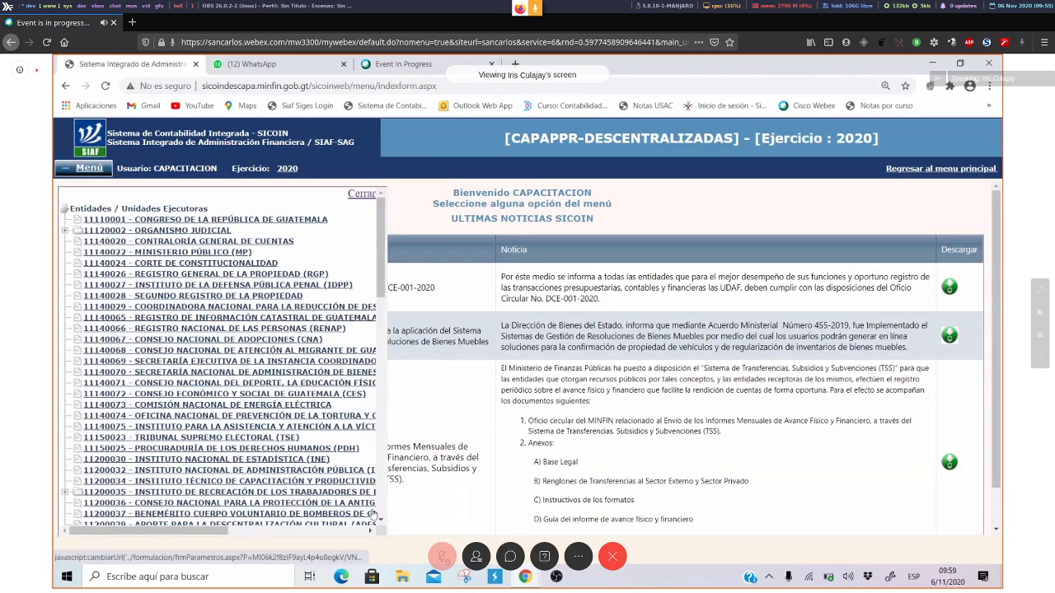
{"action": "left_click", "coordinate": [381, 521]}
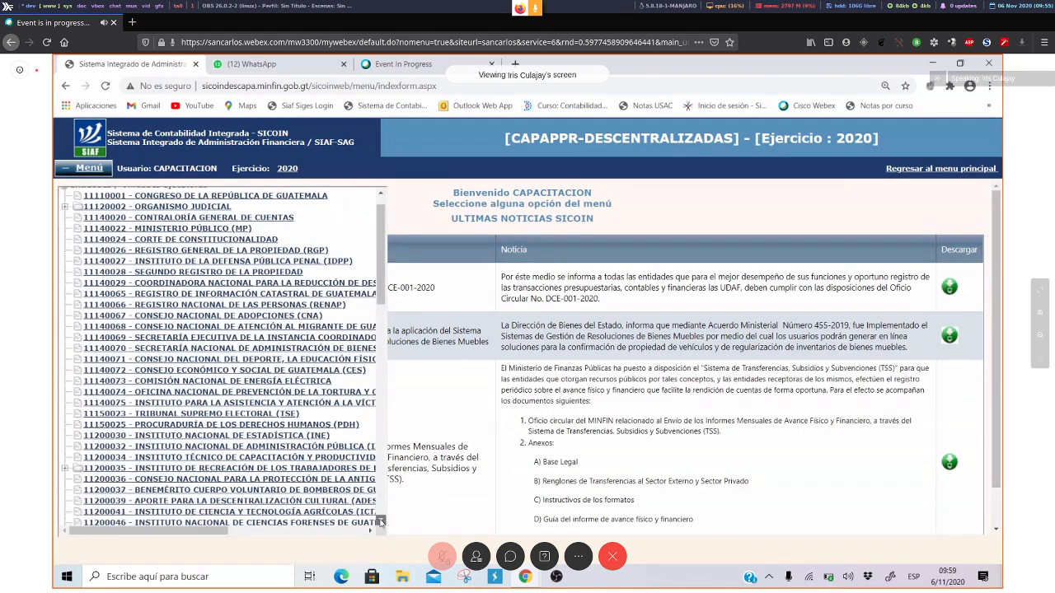
{"action": "scroll", "coordinate": [87, 360], "scroll_direction": "down", "scroll_amount": 5}
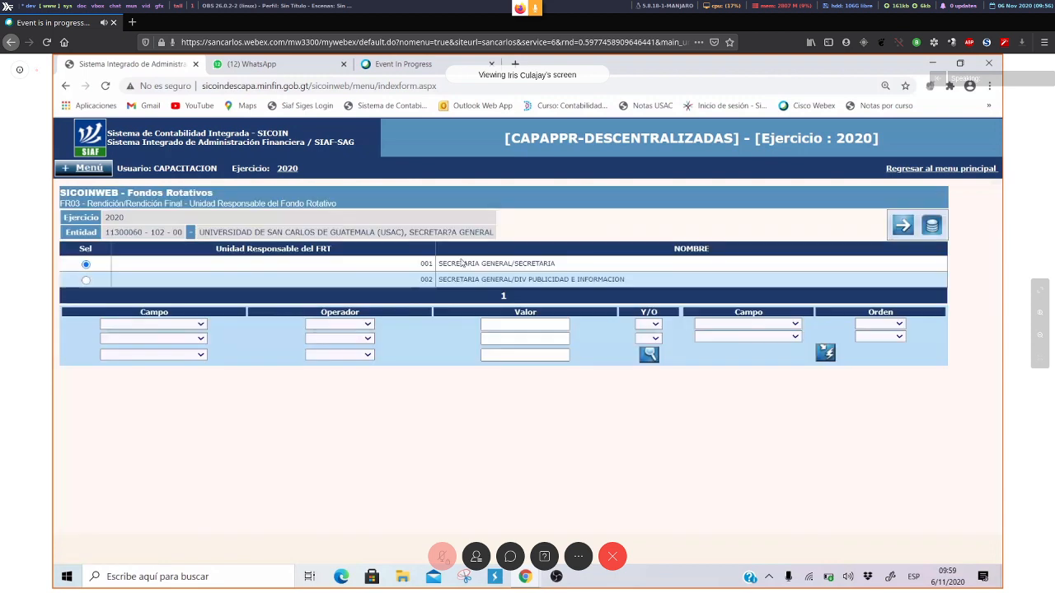
Step: Open the FR03 documents of responsible unit 001 Secretaria General/Secretaria and start a new document
{"action": "left_click", "coordinate": [462, 264]}
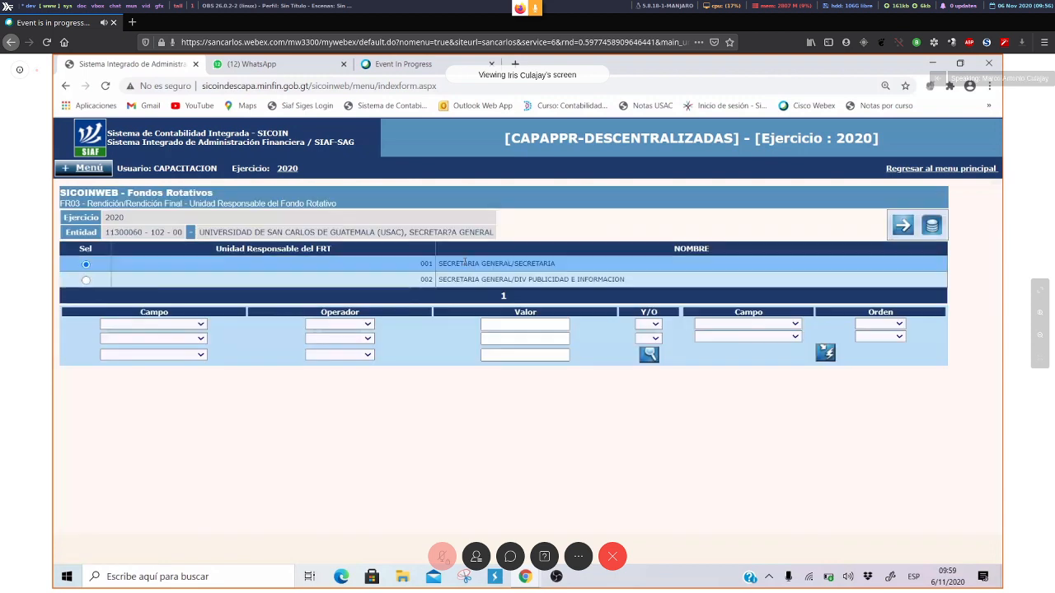
{"action": "left_click", "coordinate": [901, 229]}
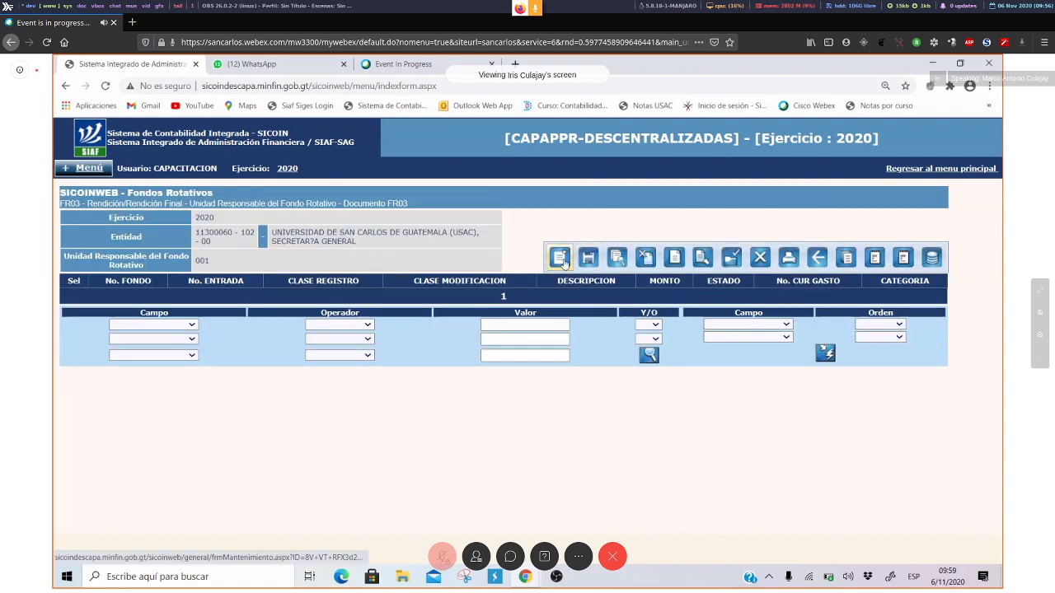
{"action": "left_click", "coordinate": [560, 258]}
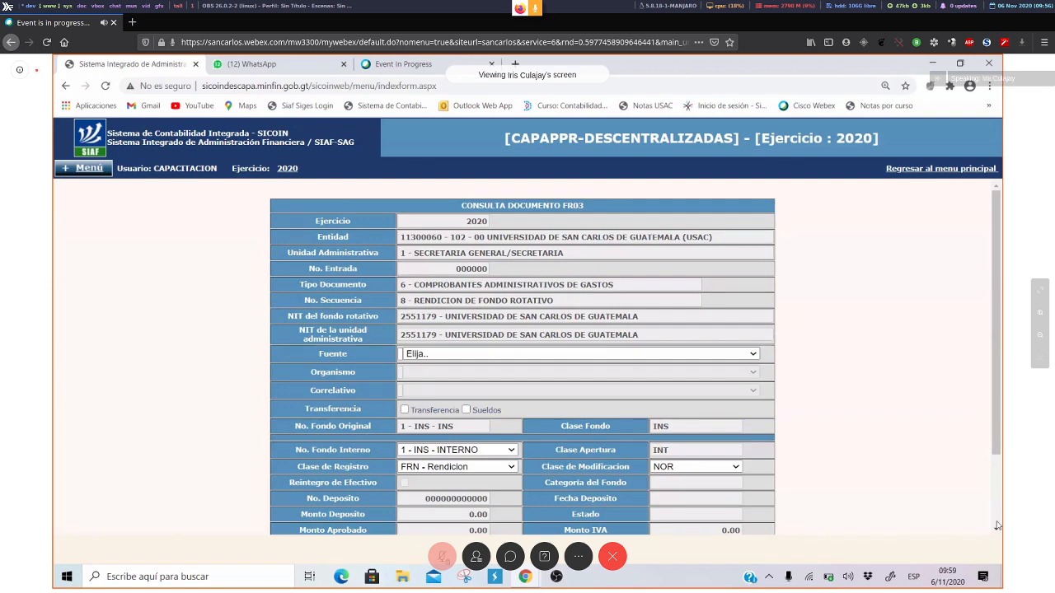
Step: Set the new FR03 document's Clase de Registro to FRT - Rnd. Final Parcial
{"action": "scroll", "coordinate": [517, 370], "scroll_direction": "down", "scroll_amount": 3}
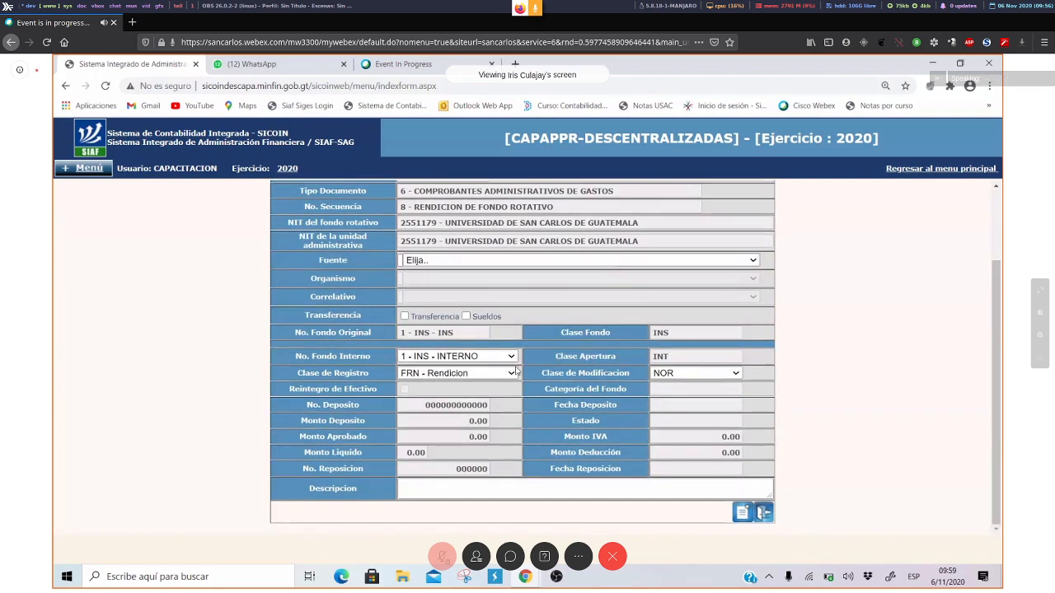
{"action": "left_click", "coordinate": [512, 372]}
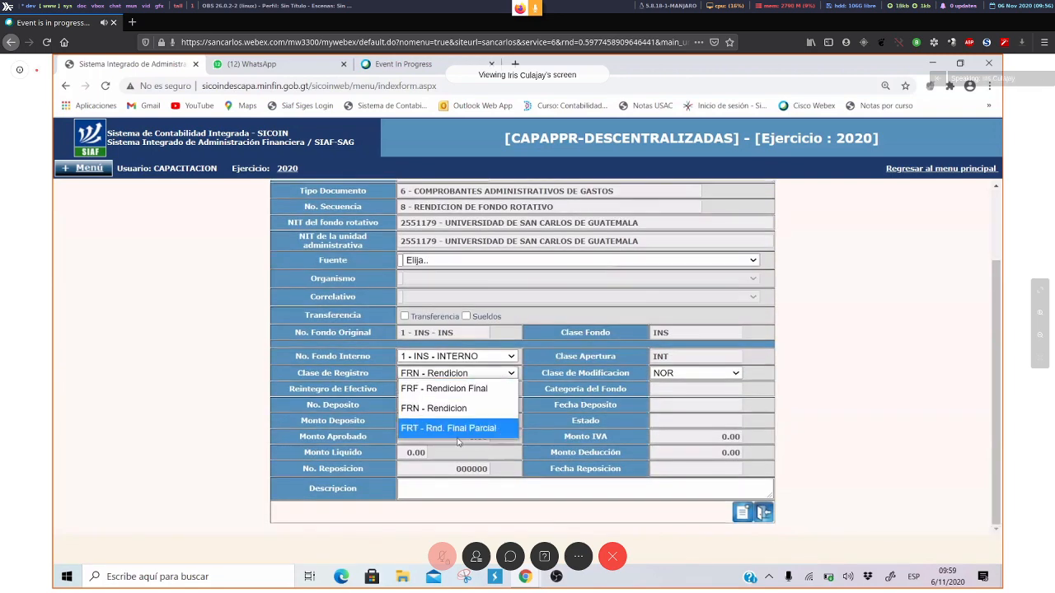
{"action": "left_click", "coordinate": [483, 429]}
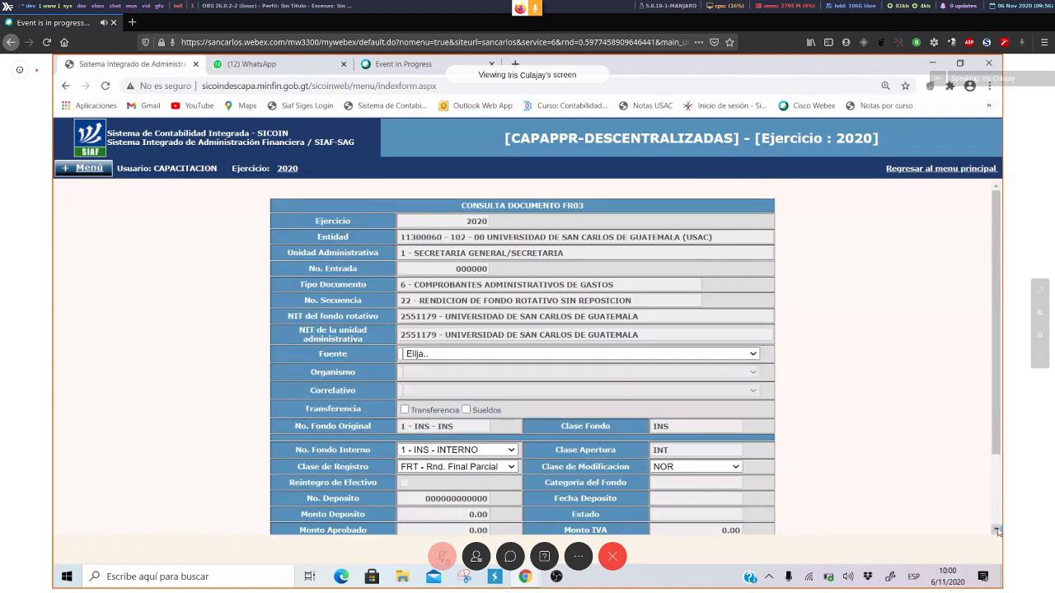
{"action": "left_click", "coordinate": [997, 530]}
{"action": "left_click", "coordinate": [997, 531]}
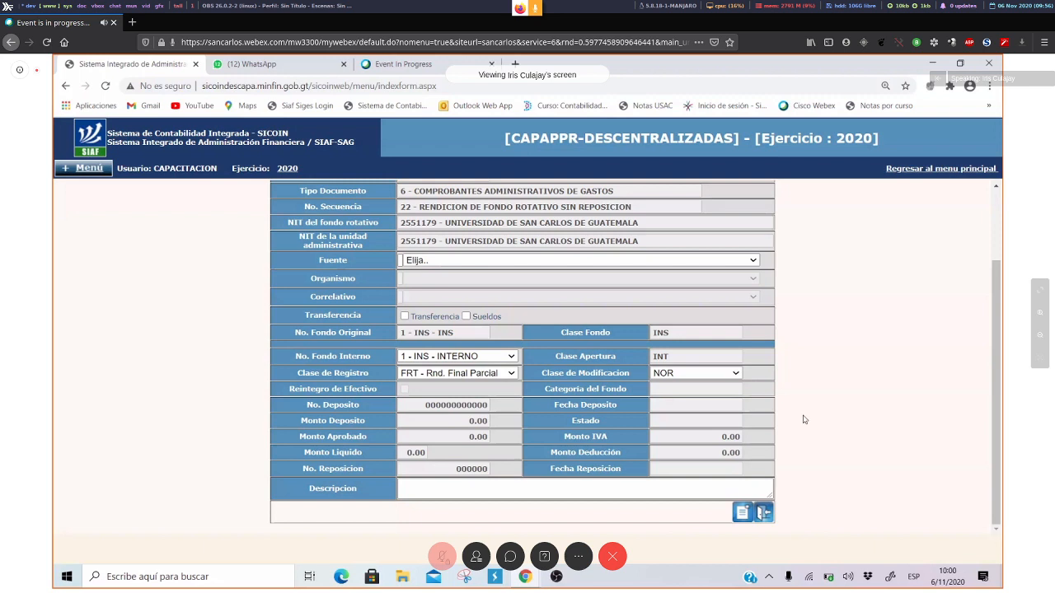
Step: Change Clase de Registro to FRF - Rendicion Final and check the deposit number, amount and date fields
{"action": "left_click", "coordinate": [510, 374]}
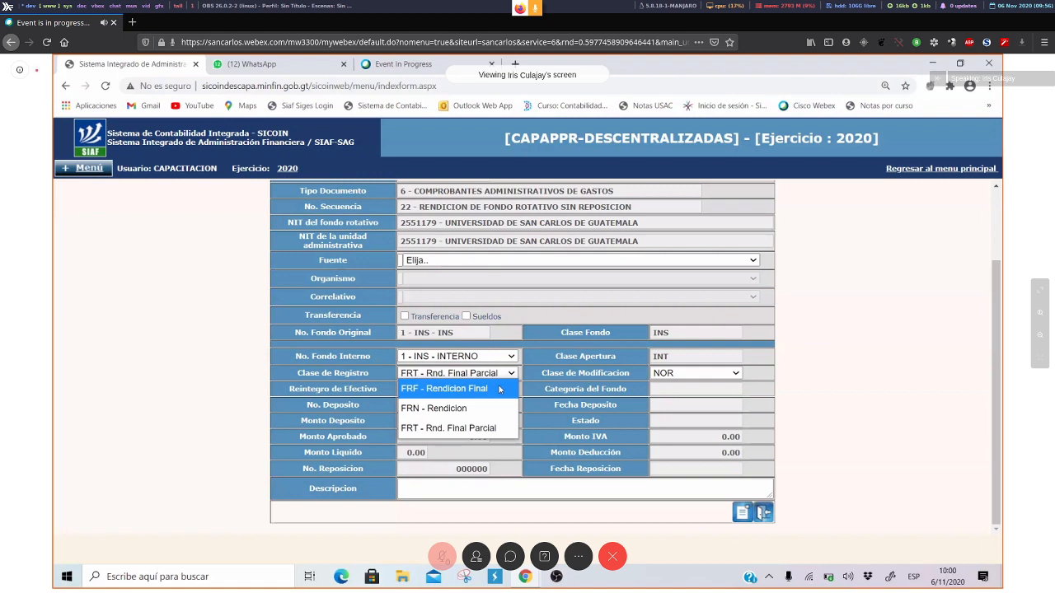
{"action": "left_click", "coordinate": [497, 392]}
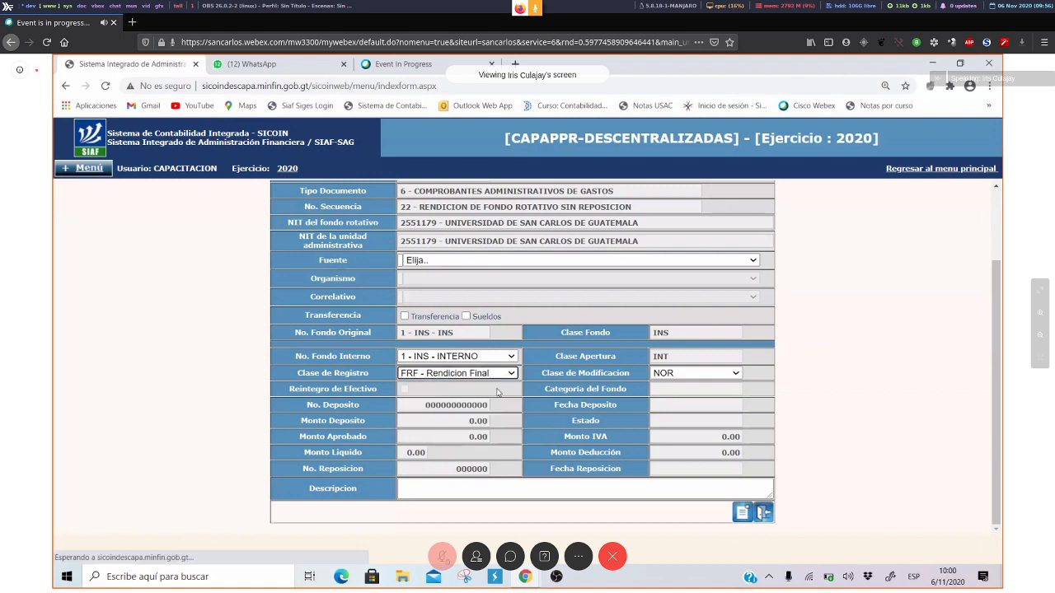
{"action": "left_click", "coordinate": [996, 530]}
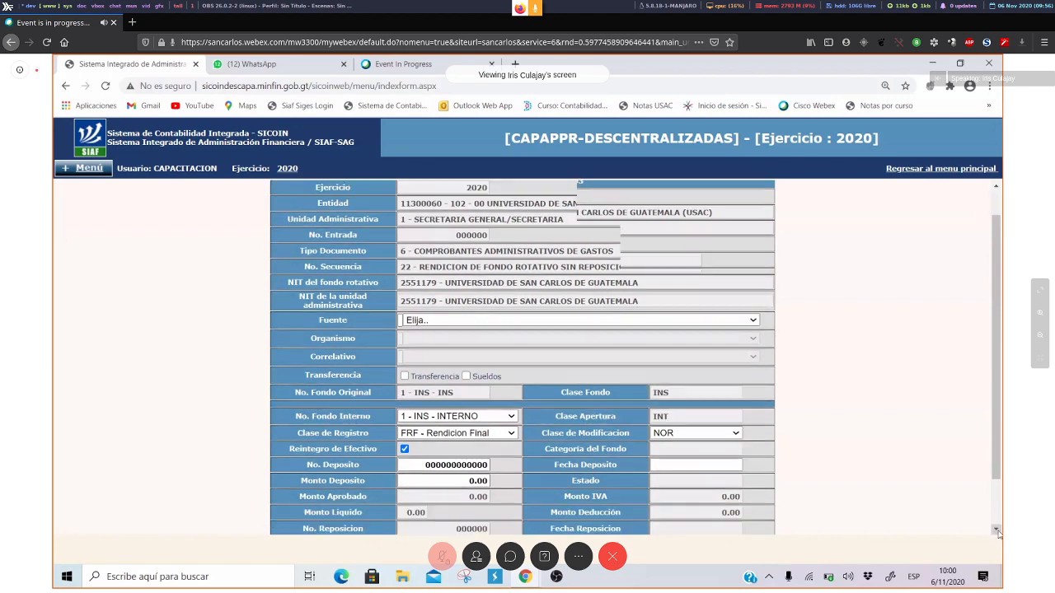
{"action": "left_click", "coordinate": [996, 531]}
{"action": "left_click", "coordinate": [996, 531]}
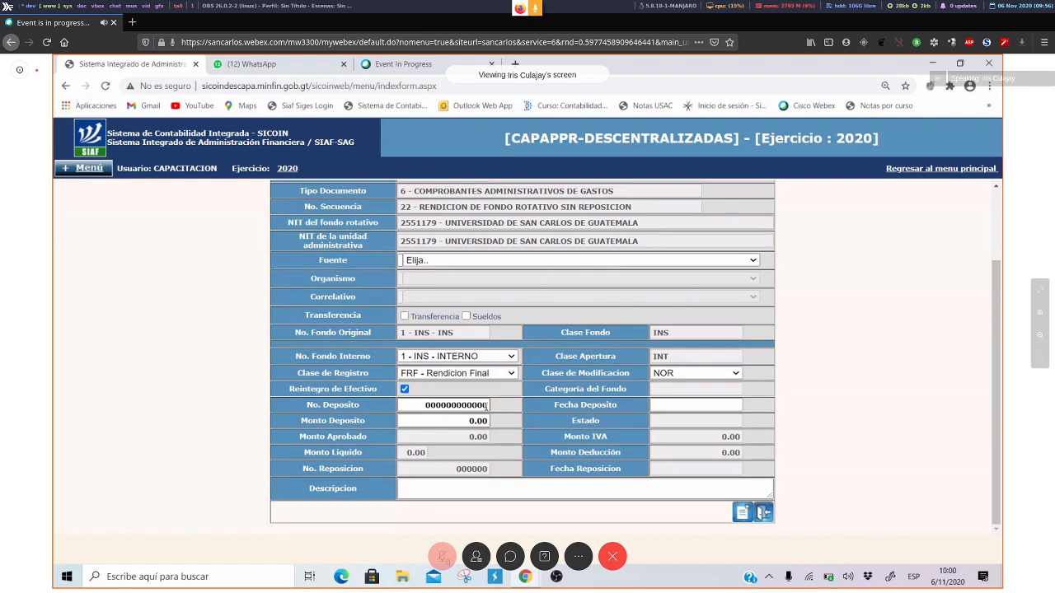
{"action": "left_click", "coordinate": [441, 424]}
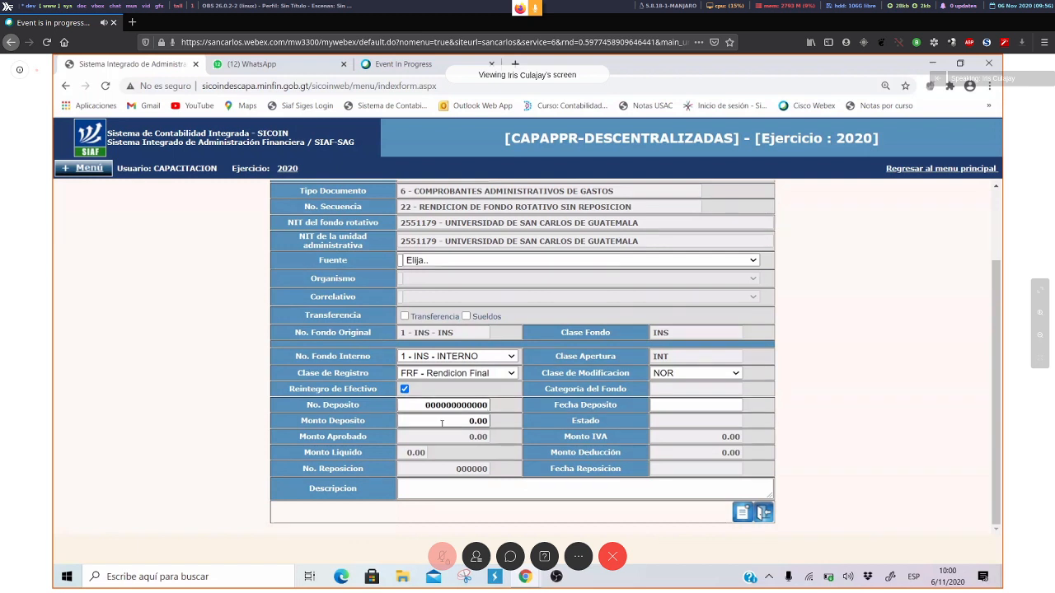
{"action": "left_click", "coordinate": [668, 407]}
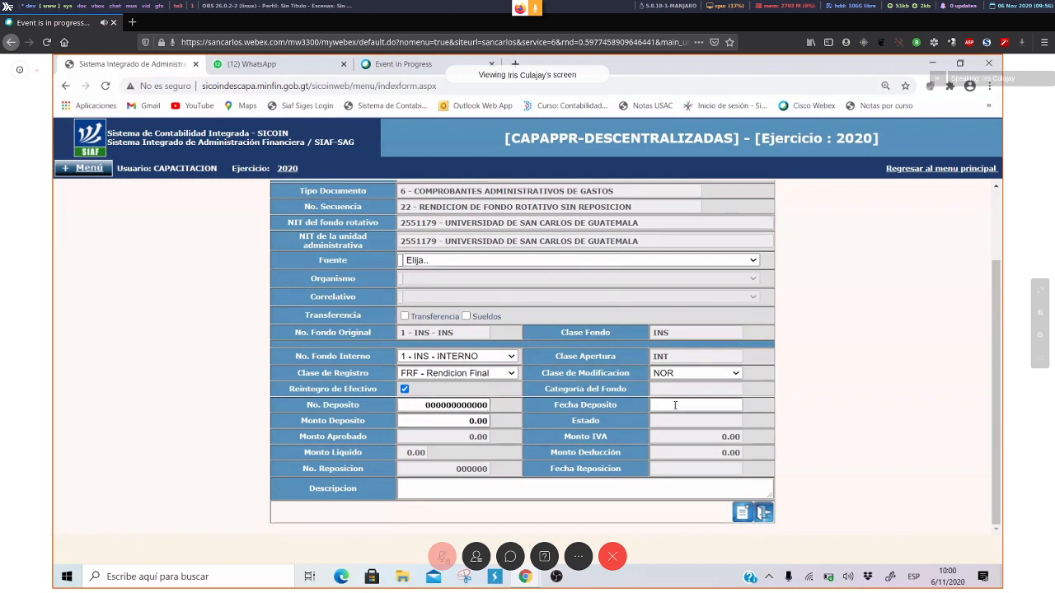
{"action": "left_click", "coordinate": [810, 354]}
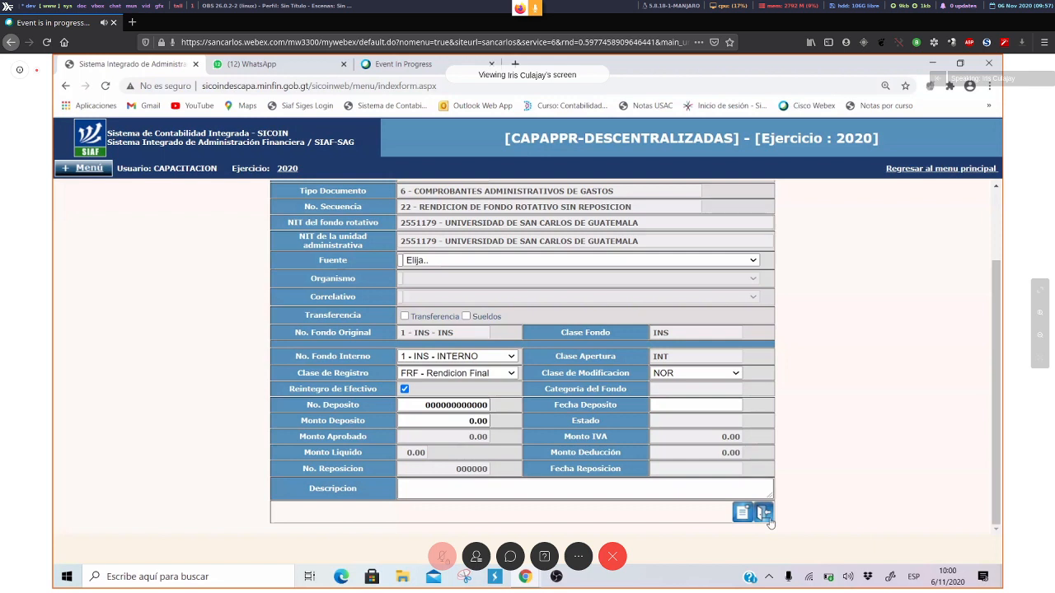
Step: Review the Clase de Registro options and switch the FR03 document back to FRT - Rnd. Final Parcial
{"action": "left_click", "coordinate": [510, 375]}
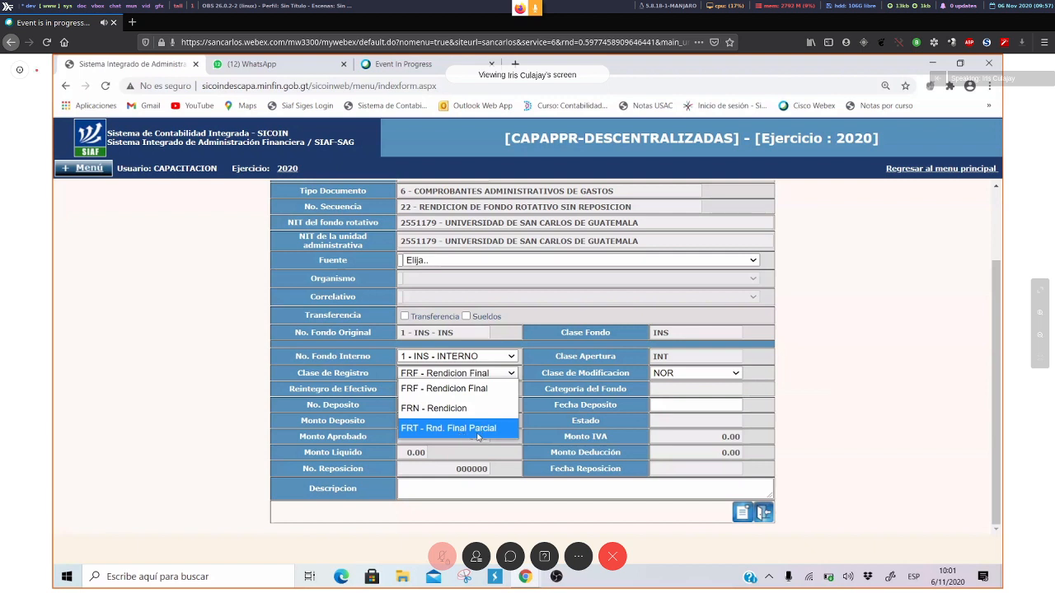
{"action": "left_click", "coordinate": [487, 391]}
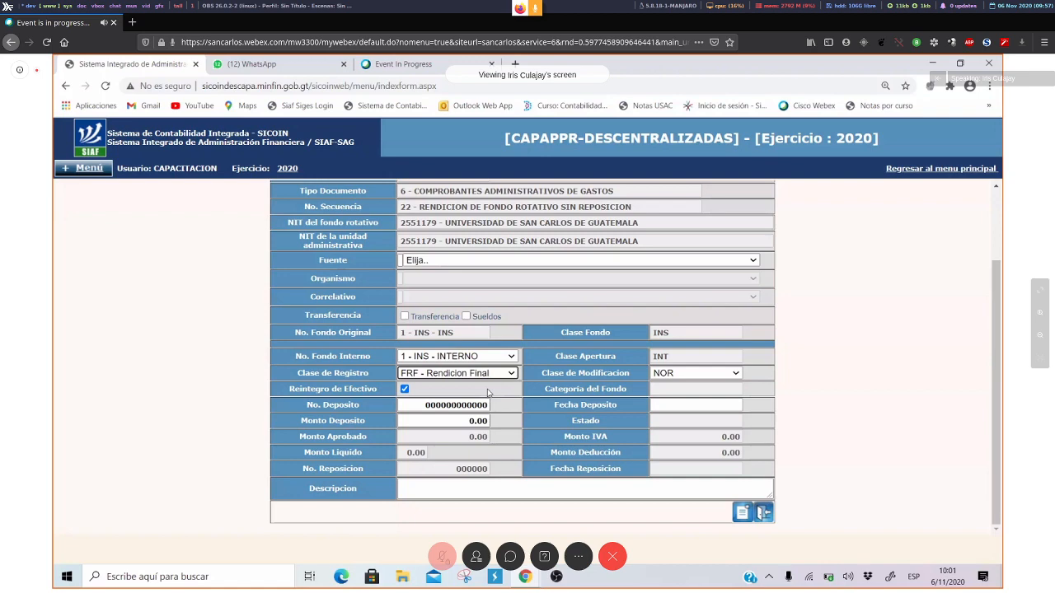
{"action": "left_click", "coordinate": [511, 374]}
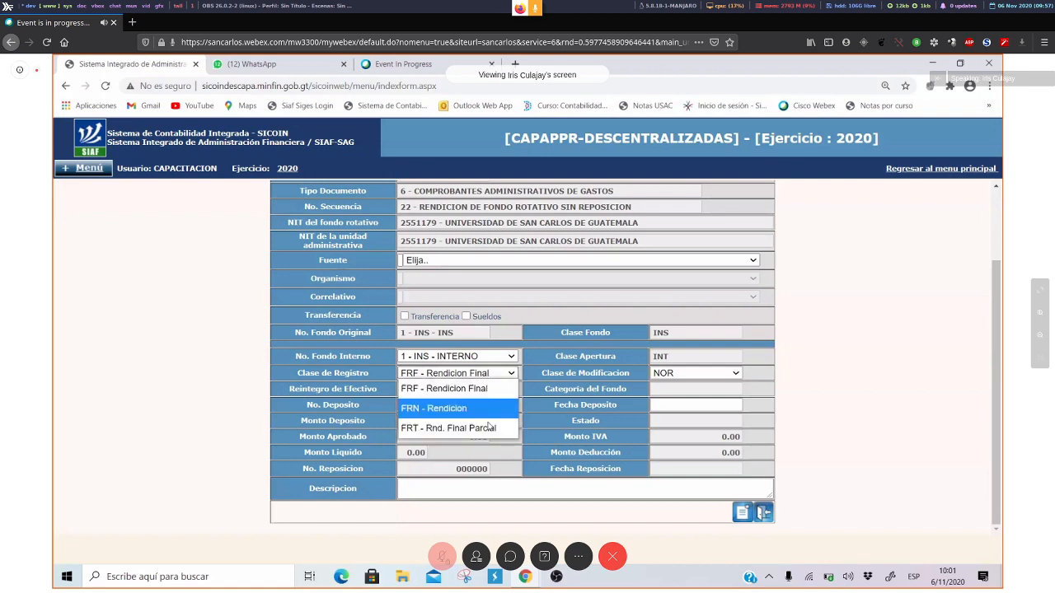
{"action": "left_click", "coordinate": [488, 432]}
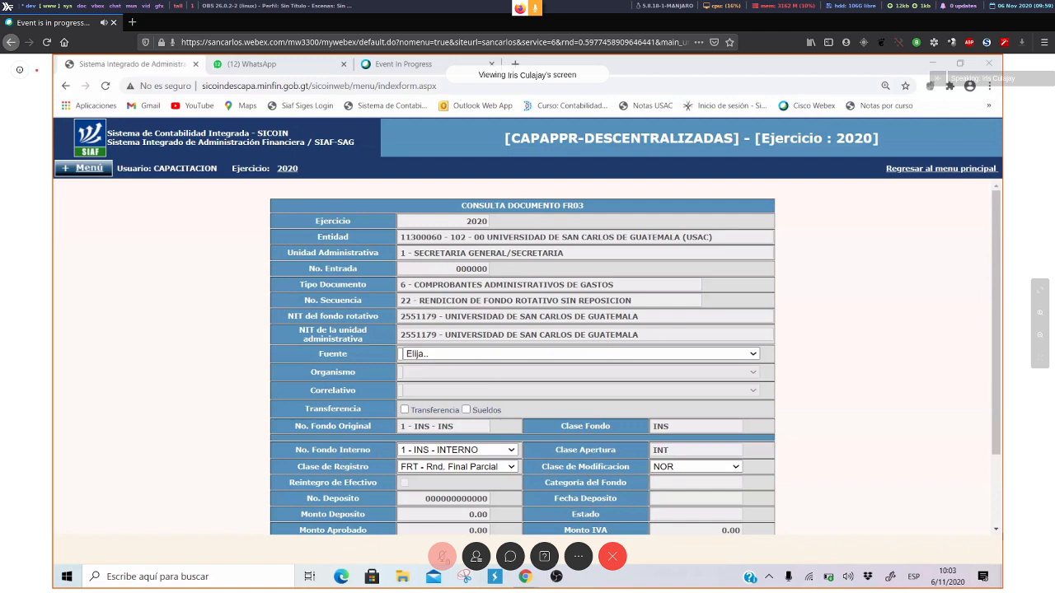
{"action": "scroll", "coordinate": [997, 534], "scroll_direction": "down", "scroll_amount": 3}
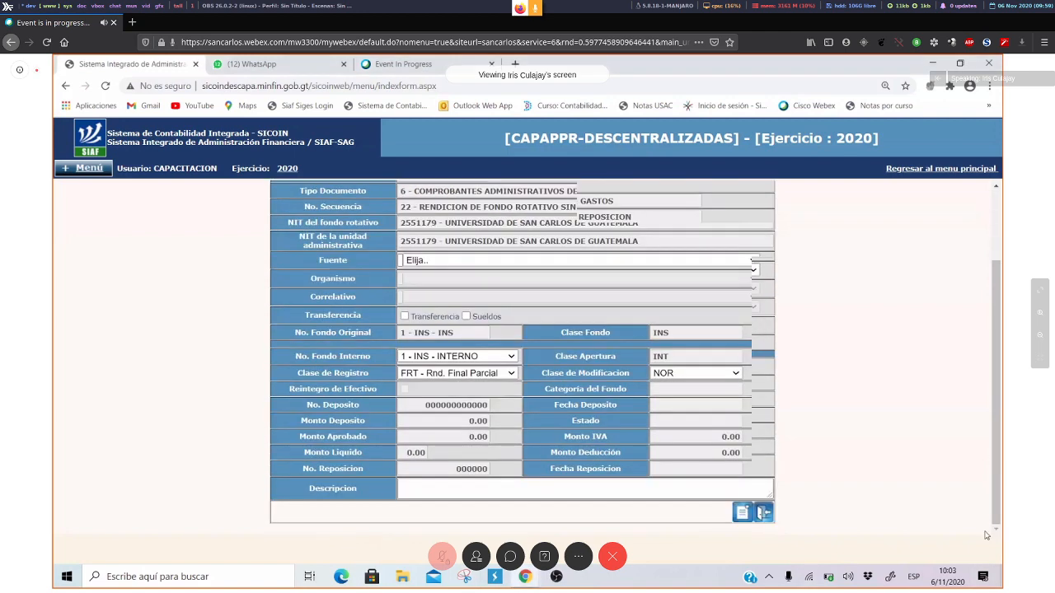
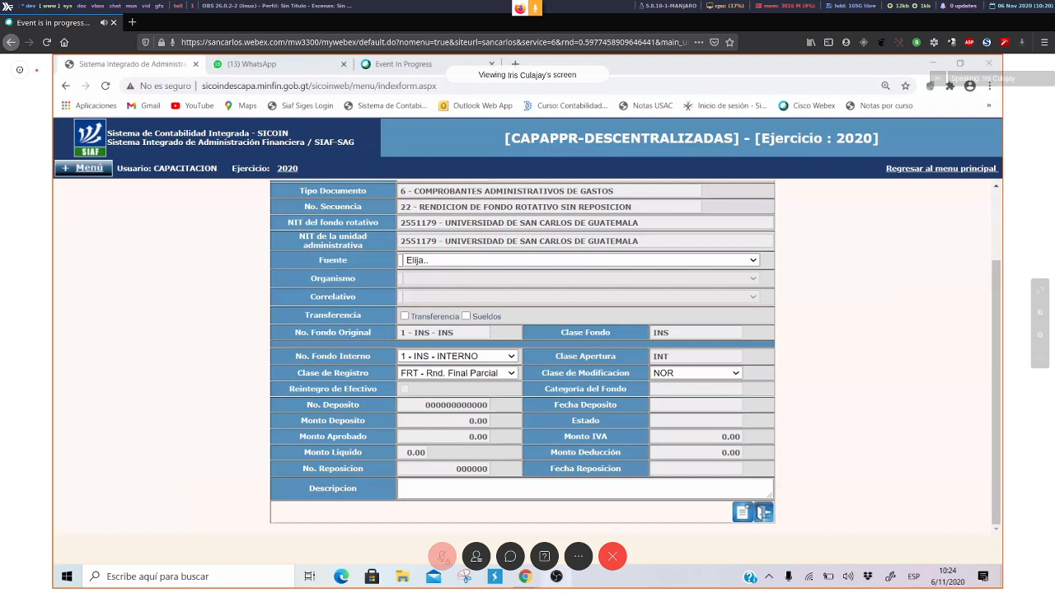
Step: Change Clase de Registro to FRN - Rendicion and review the registration classes offered
{"action": "left_click", "coordinate": [512, 377]}
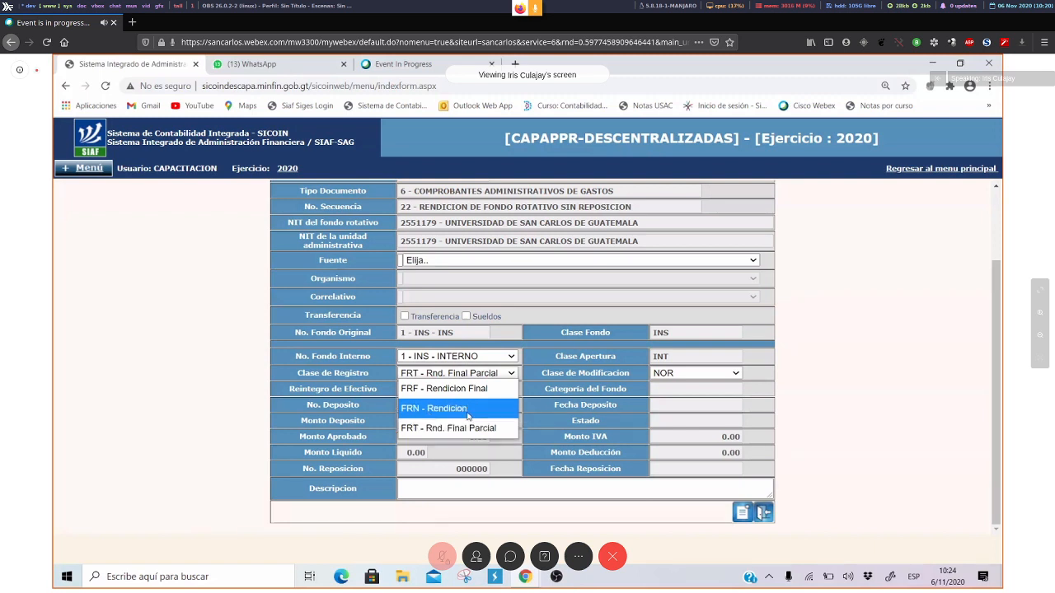
{"action": "left_click", "coordinate": [470, 407]}
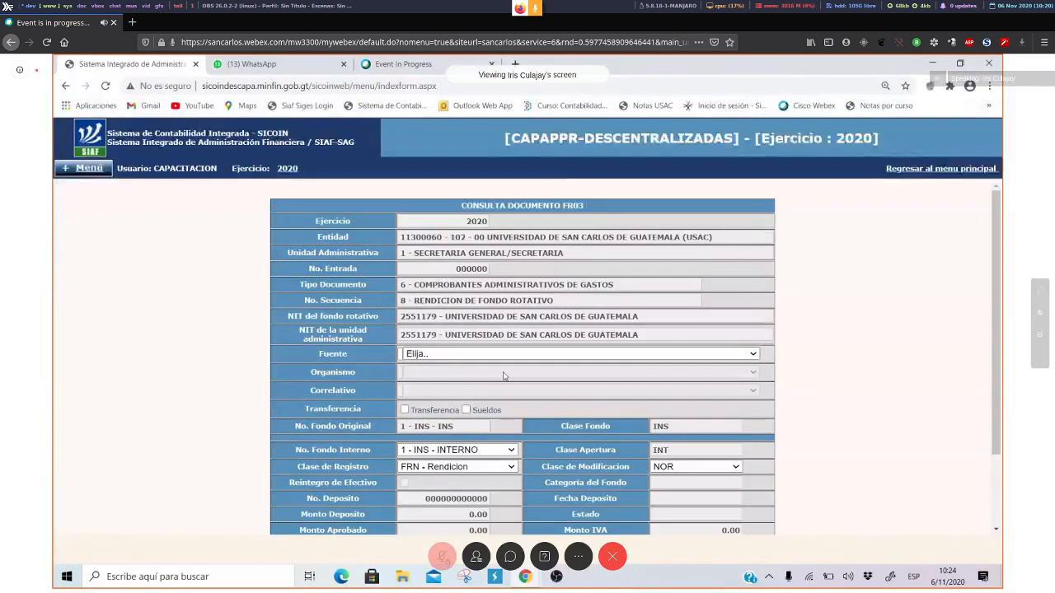
{"action": "scroll", "coordinate": [552, 486], "scroll_direction": "down", "scroll_amount": 3}
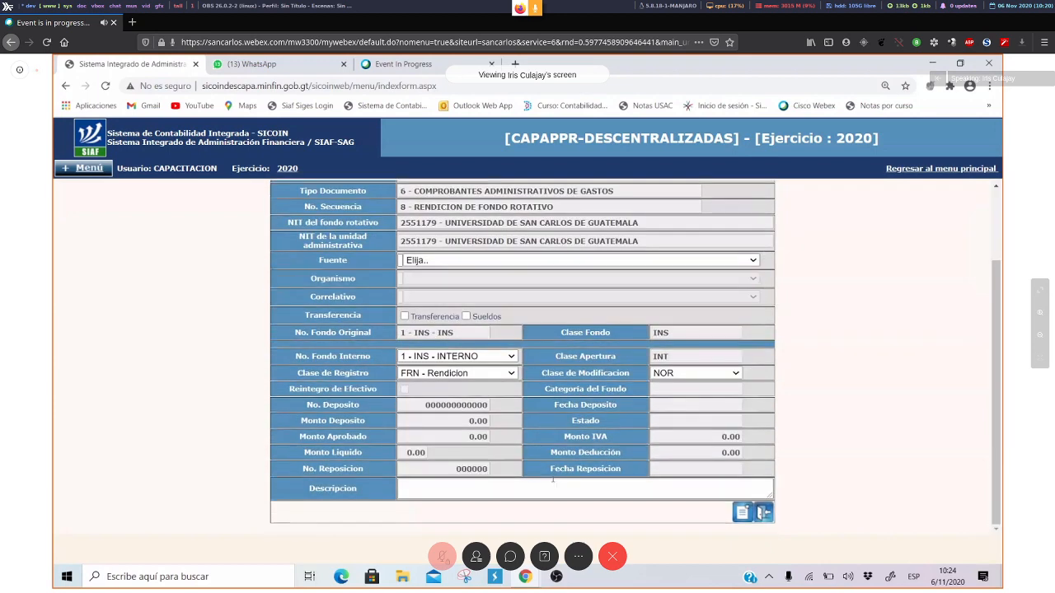
{"action": "left_click", "coordinate": [504, 357]}
{"action": "left_click", "coordinate": [504, 365]}
{"action": "left_click", "coordinate": [504, 373]}
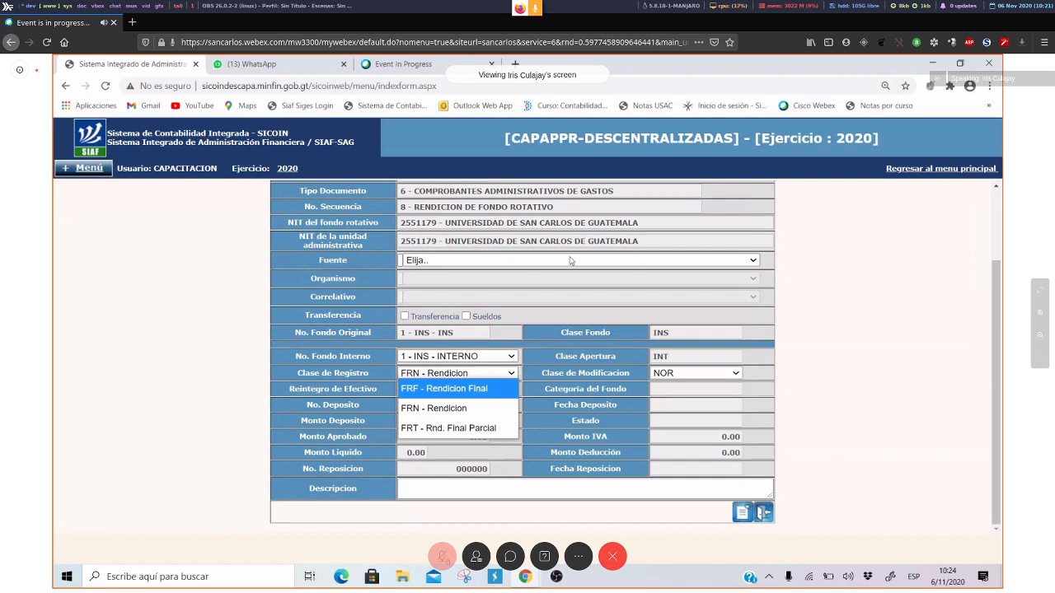
{"action": "left_click", "coordinate": [812, 153]}
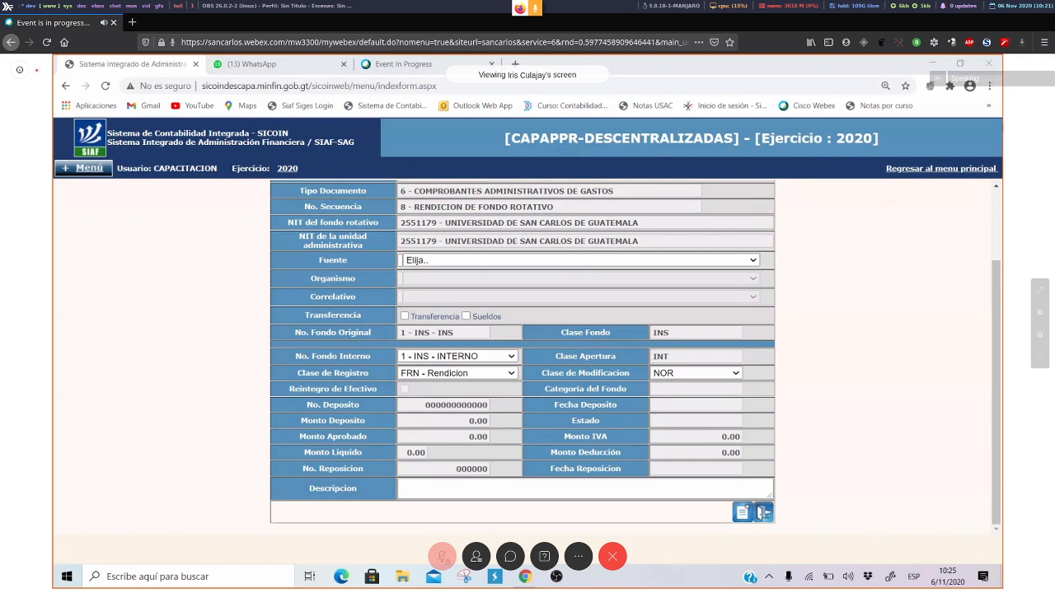
Step: Return to the main menu and open Guia de Usuario FR03 from the Fondos Rotativos manuals
{"action": "left_click", "coordinate": [989, 170]}
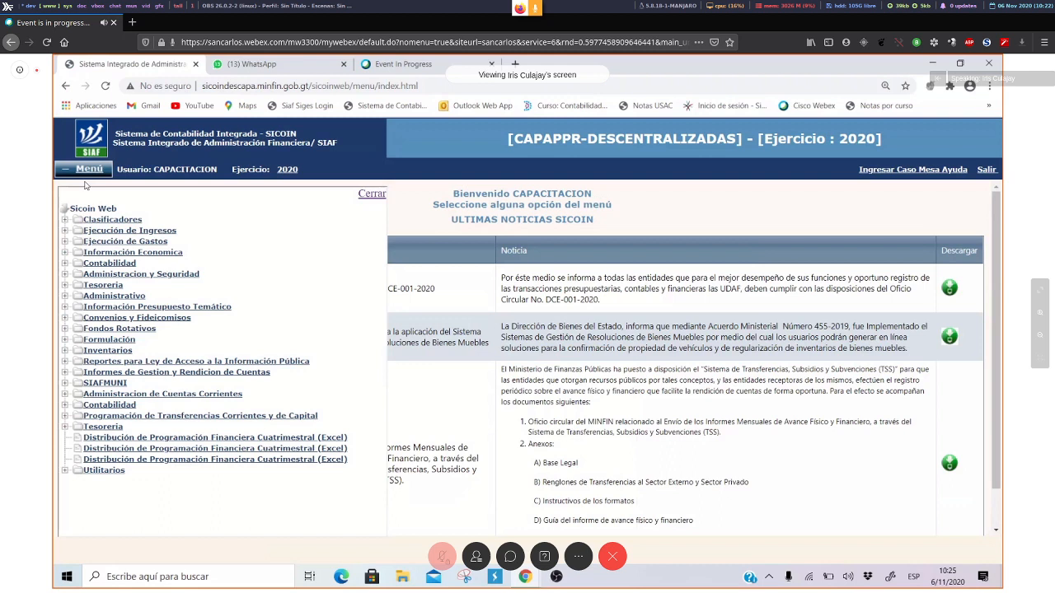
{"action": "left_click", "coordinate": [65, 329]}
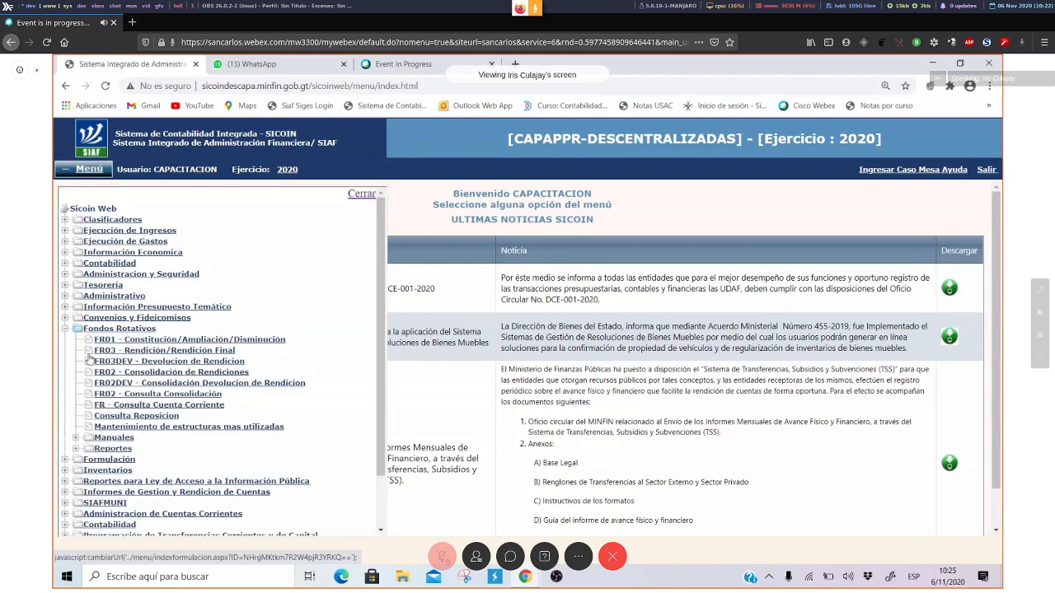
{"action": "left_click", "coordinate": [76, 438]}
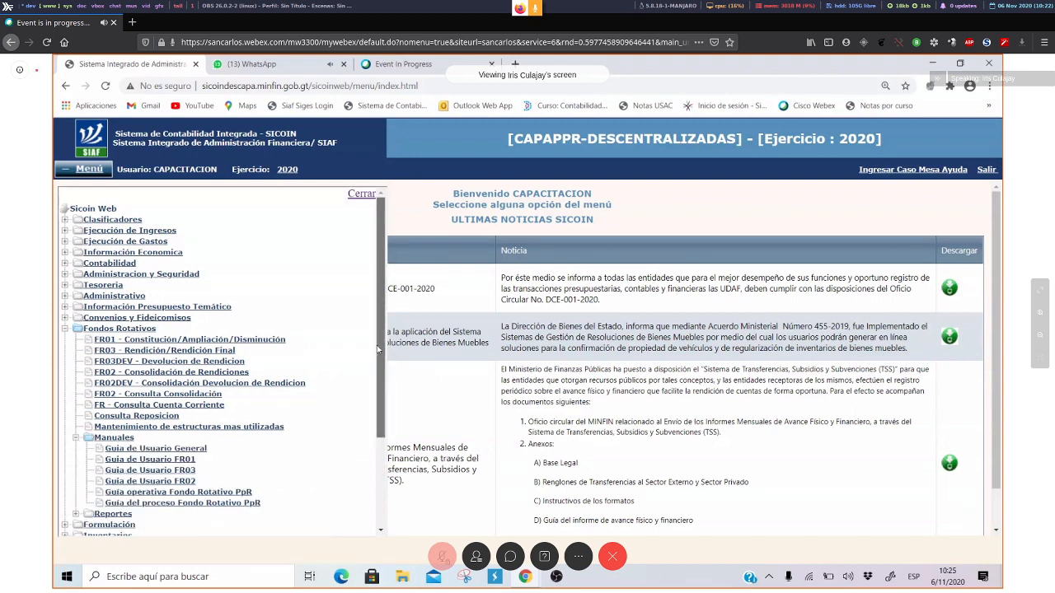
{"action": "scroll", "coordinate": [377, 345], "scroll_direction": "down", "scroll_amount": 3}
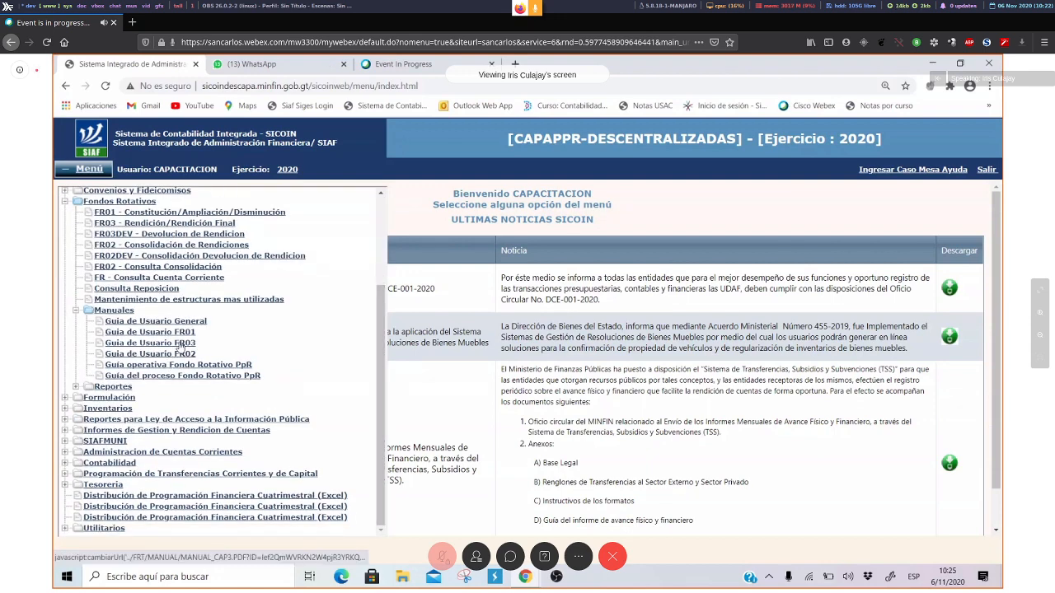
{"action": "left_click", "coordinate": [179, 347]}
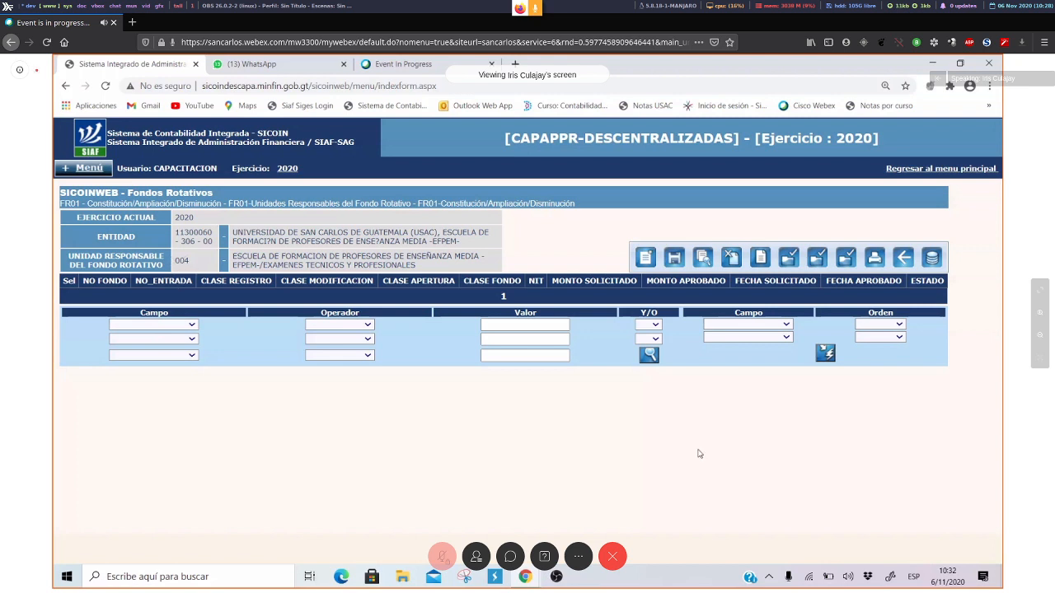
Step: List the FR01 documents of responsible unit 004 and filter them by CLASE REGISTRO Igual FRA
{"action": "left_click", "coordinate": [937, 261]}
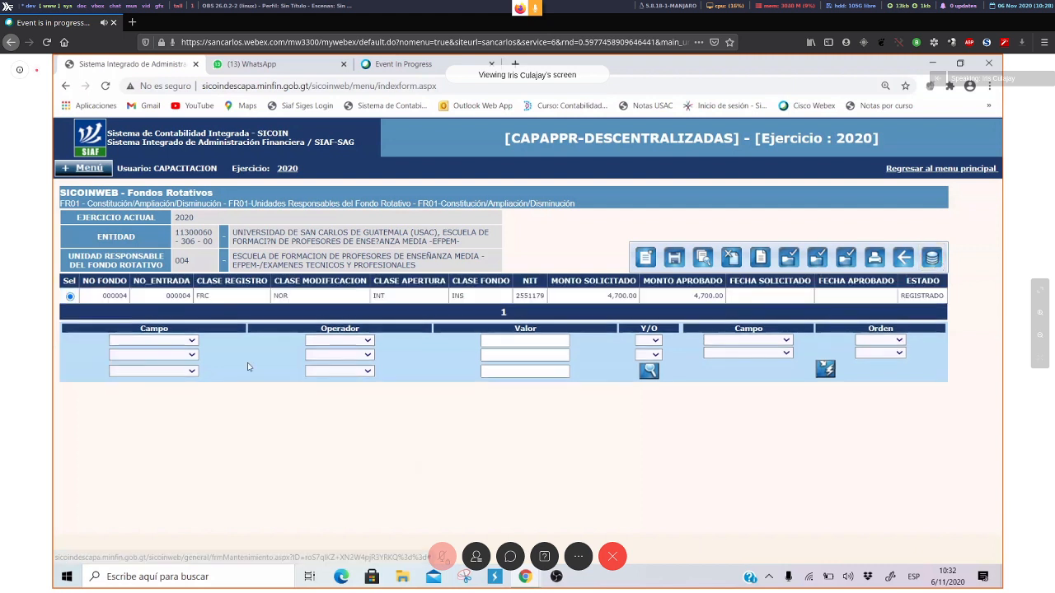
{"action": "left_click", "coordinate": [173, 341]}
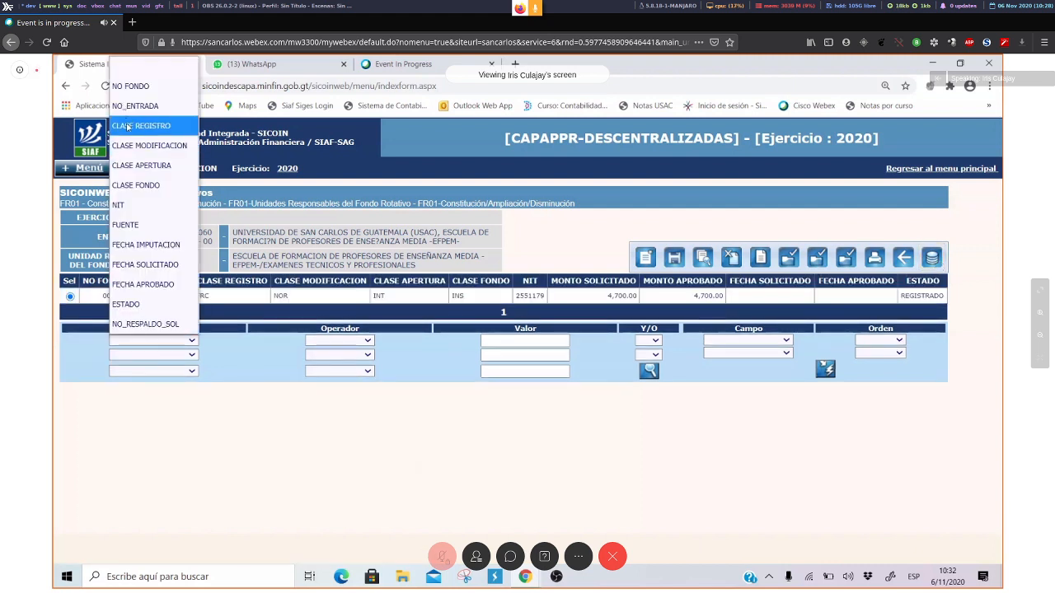
{"action": "left_click", "coordinate": [128, 126]}
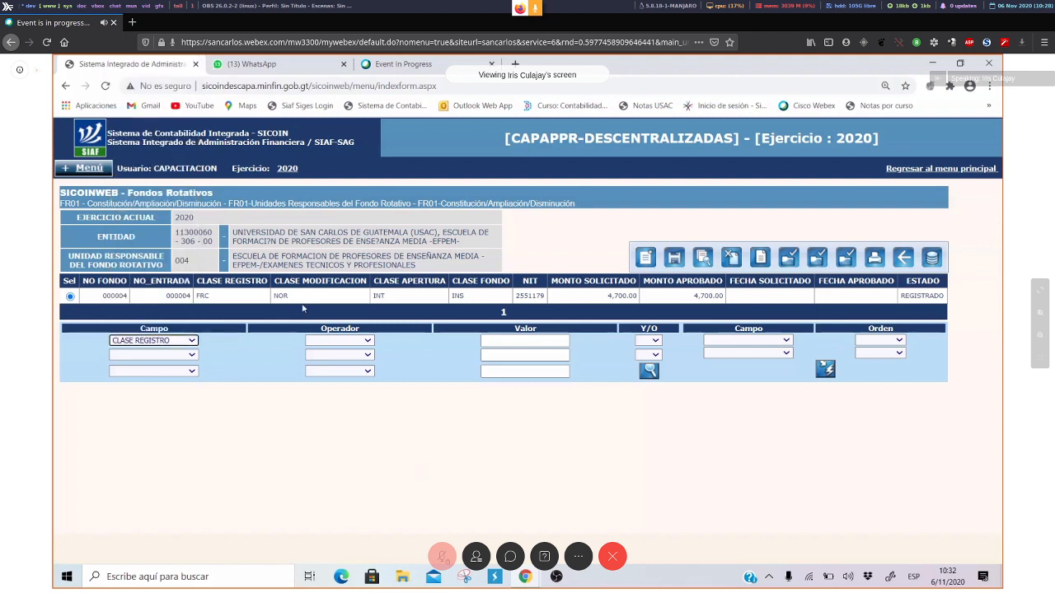
{"action": "left_click", "coordinate": [330, 340]}
{"action": "left_click", "coordinate": [360, 373]}
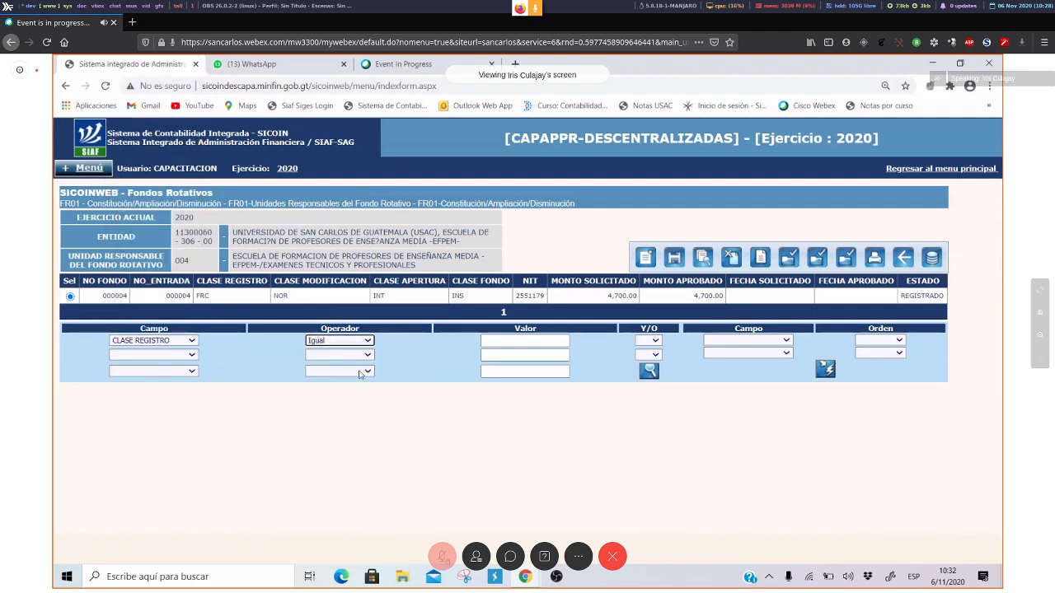
{"action": "left_click", "coordinate": [536, 343]}
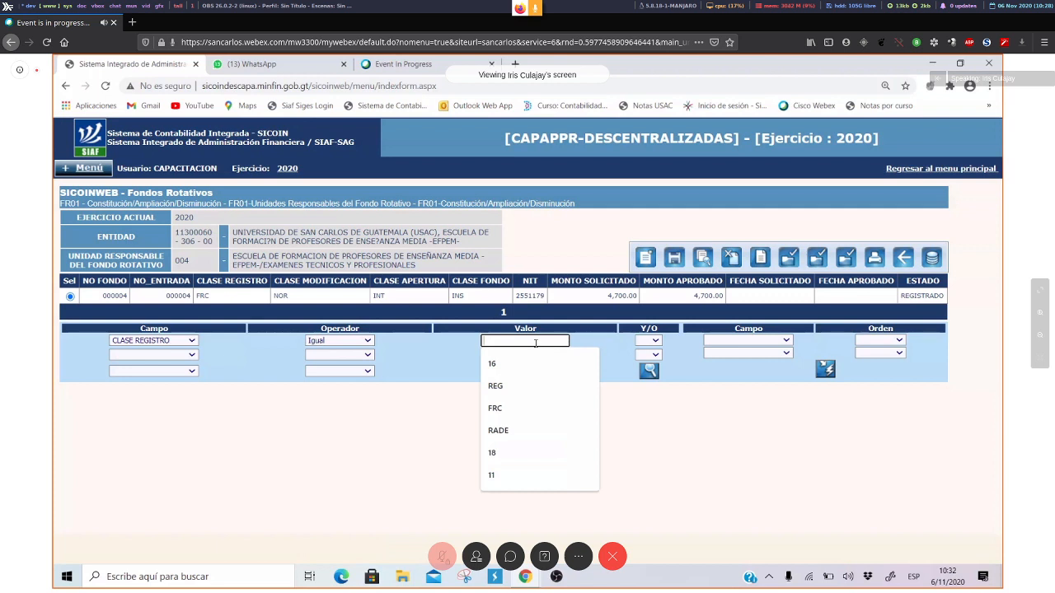
{"action": "type", "text": "FRA"}
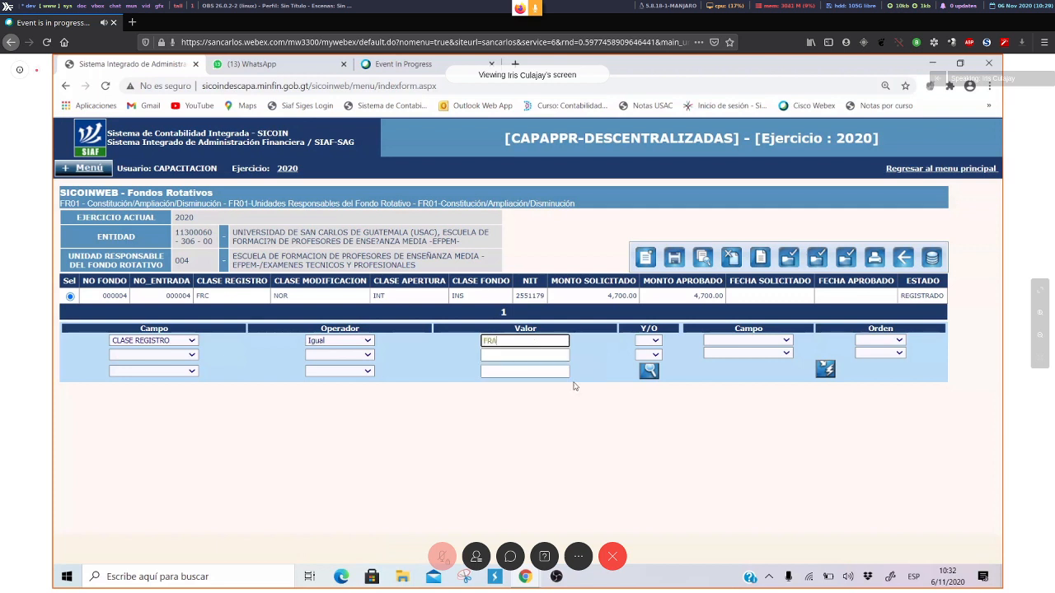
{"action": "left_click", "coordinate": [648, 371]}
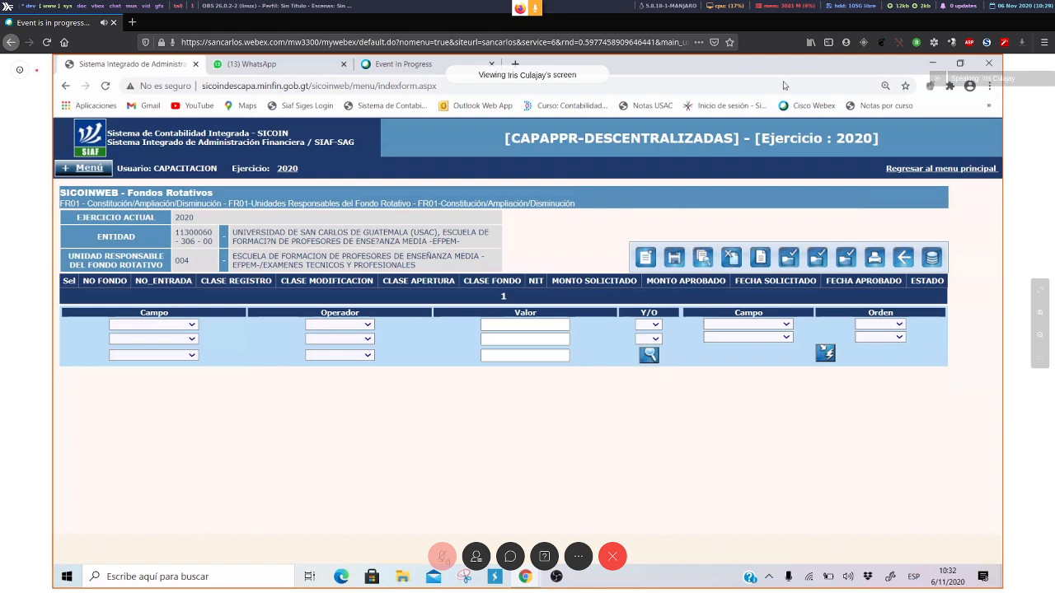
Step: Start a new FR01 revolving-fund voucher for unit 004 and set Clase Fondo to Fondo Institucional (INS)
{"action": "left_click", "coordinate": [643, 259]}
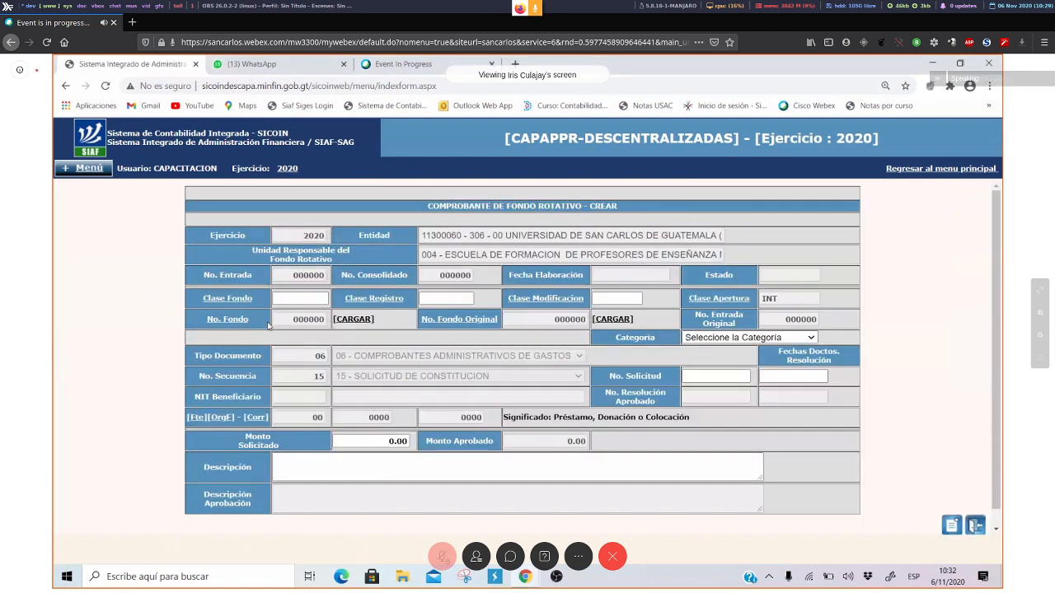
{"action": "left_click", "coordinate": [227, 299]}
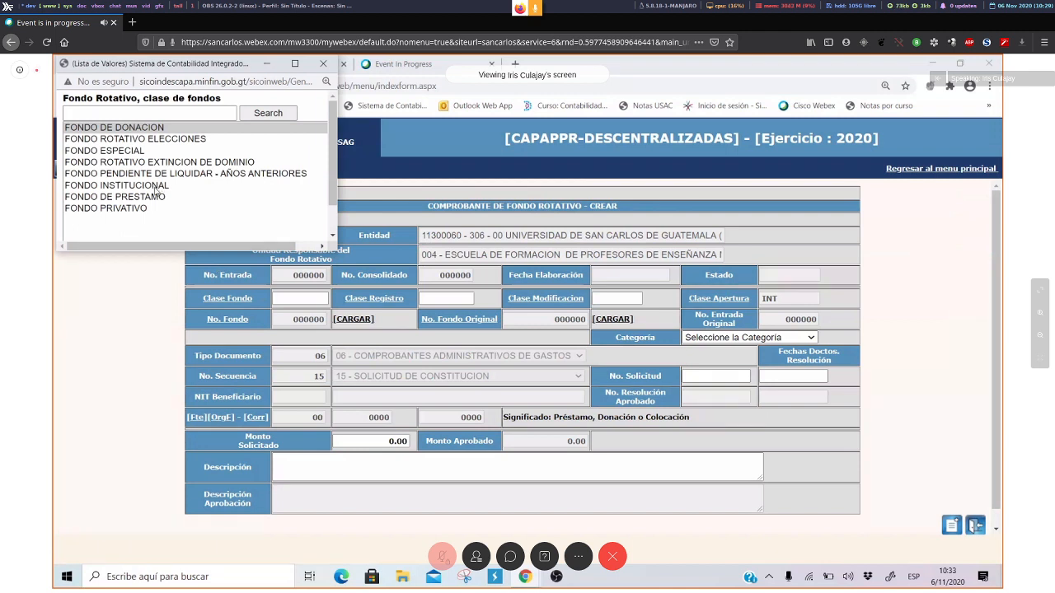
{"action": "left_click", "coordinate": [155, 188]}
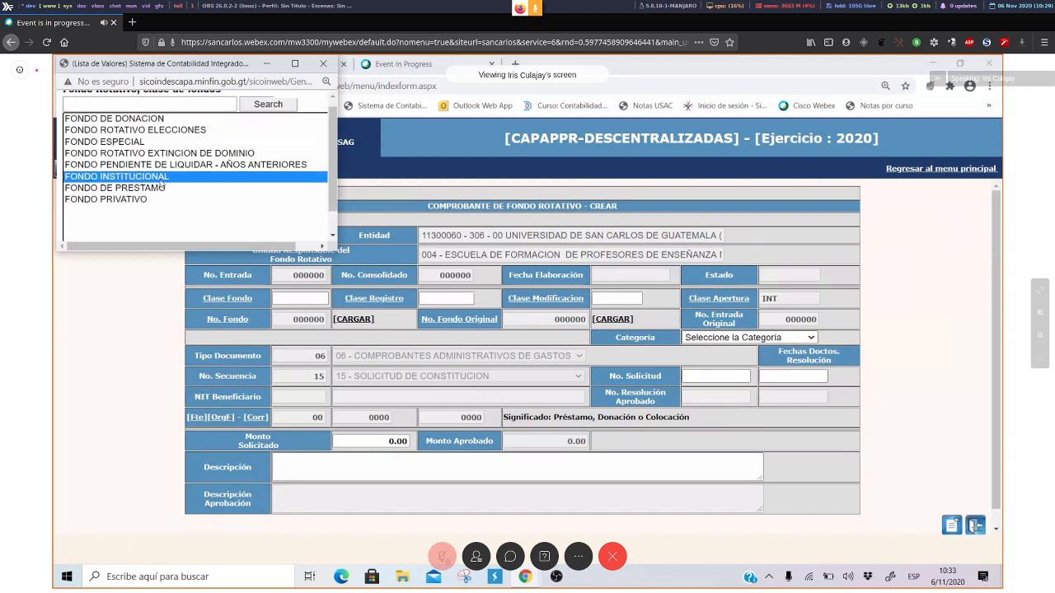
{"action": "double_click", "coordinate": [161, 179]}
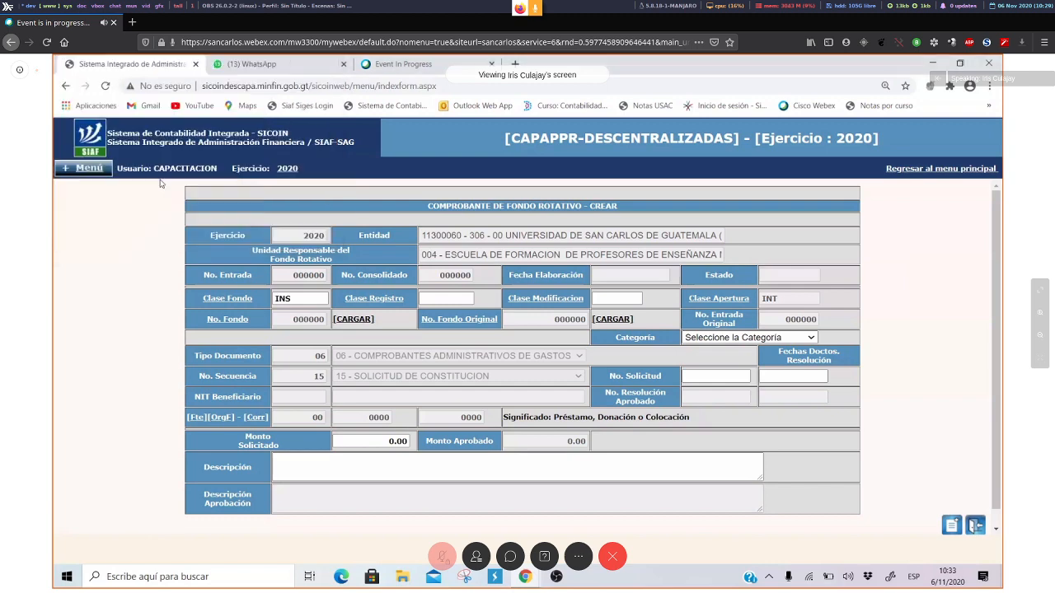
Step: Set the voucher's Clase Registro to Fondo Rotativo de Disminucion (FRD) and its Clase Modificacion to NOR
{"action": "left_click", "coordinate": [394, 299]}
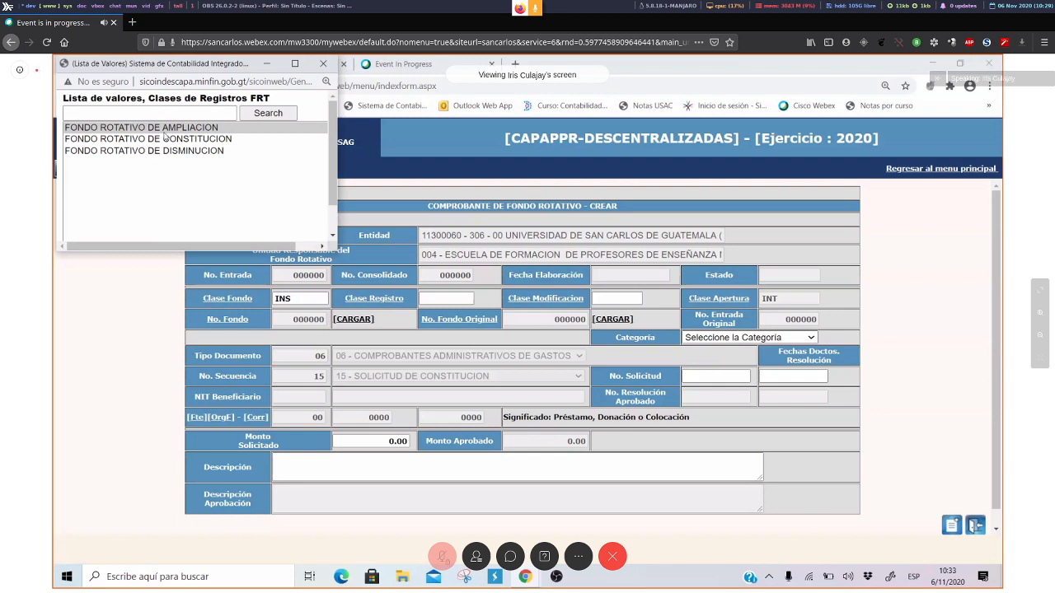
{"action": "left_click", "coordinate": [174, 153]}
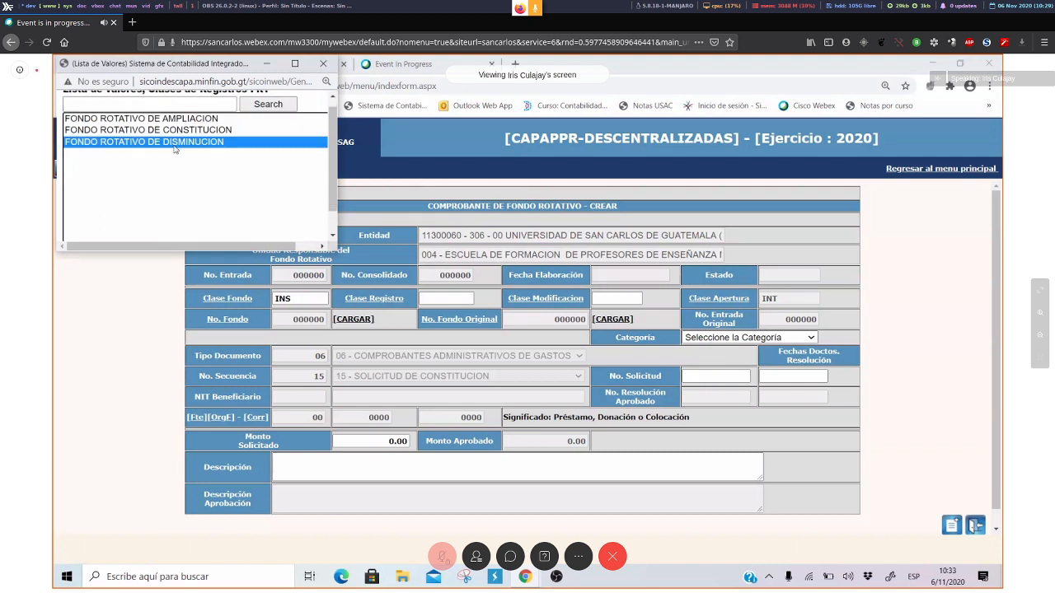
{"action": "double_click", "coordinate": [177, 143]}
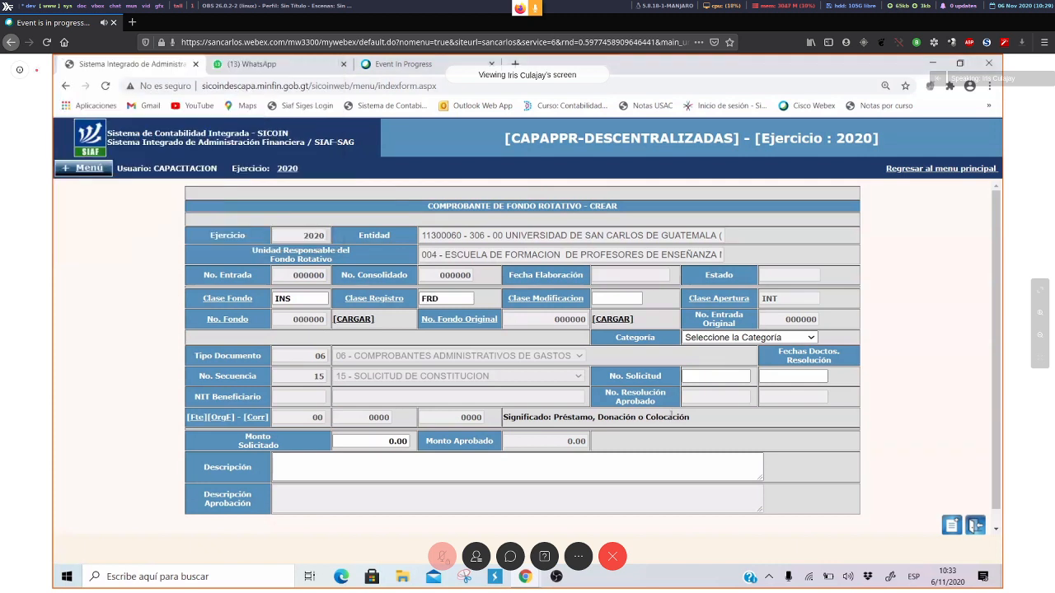
{"action": "left_click", "coordinate": [576, 302]}
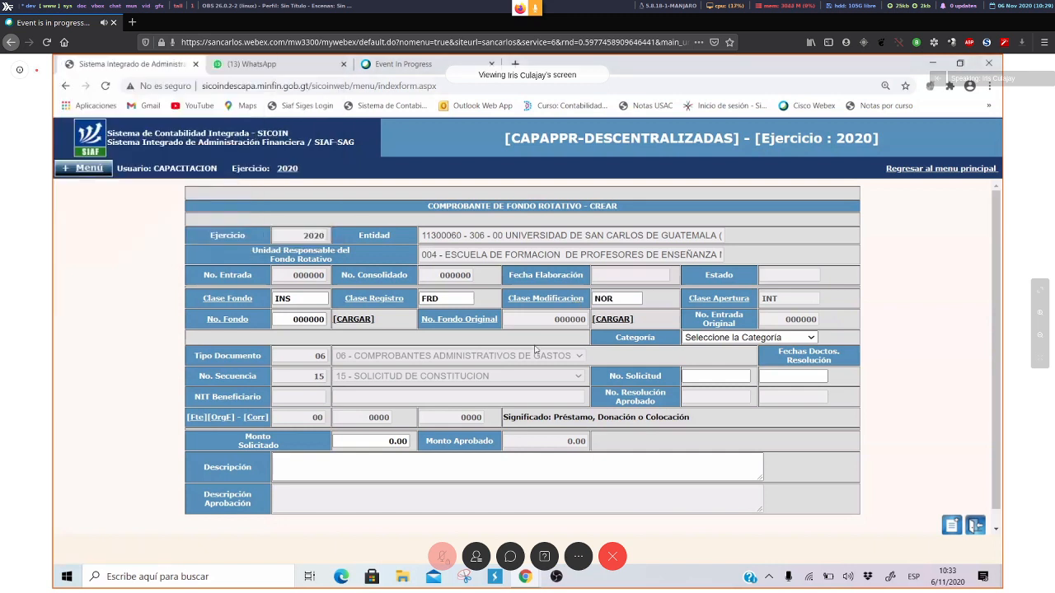
Step: Try to look up a No. Fondo for the FRD voucher and close the value list
{"action": "left_click", "coordinate": [243, 318]}
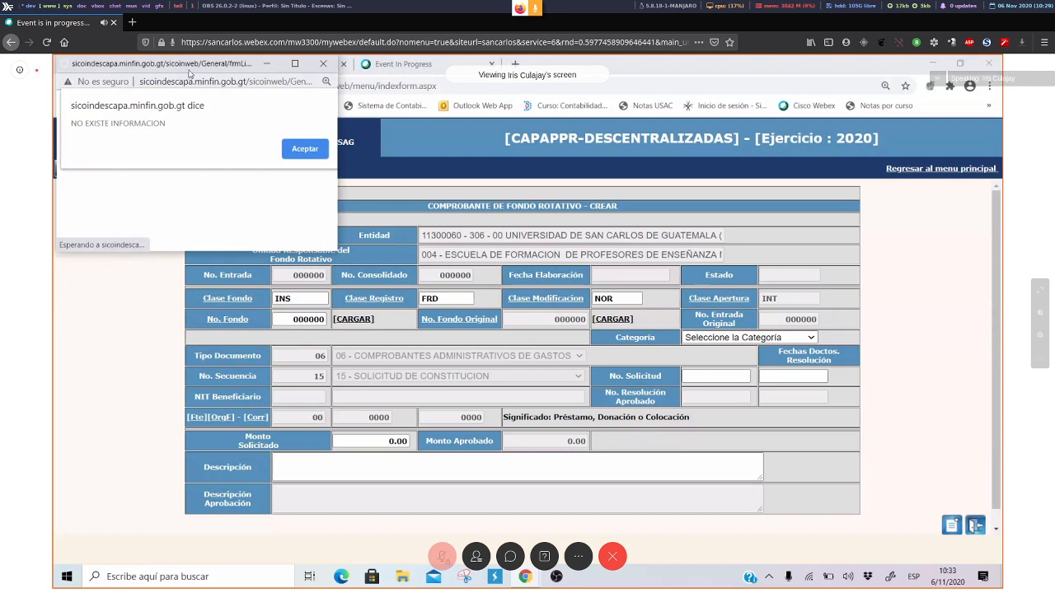
{"action": "left_click_drag", "start_coordinate": [196, 66], "coordinate": [200, 122]}
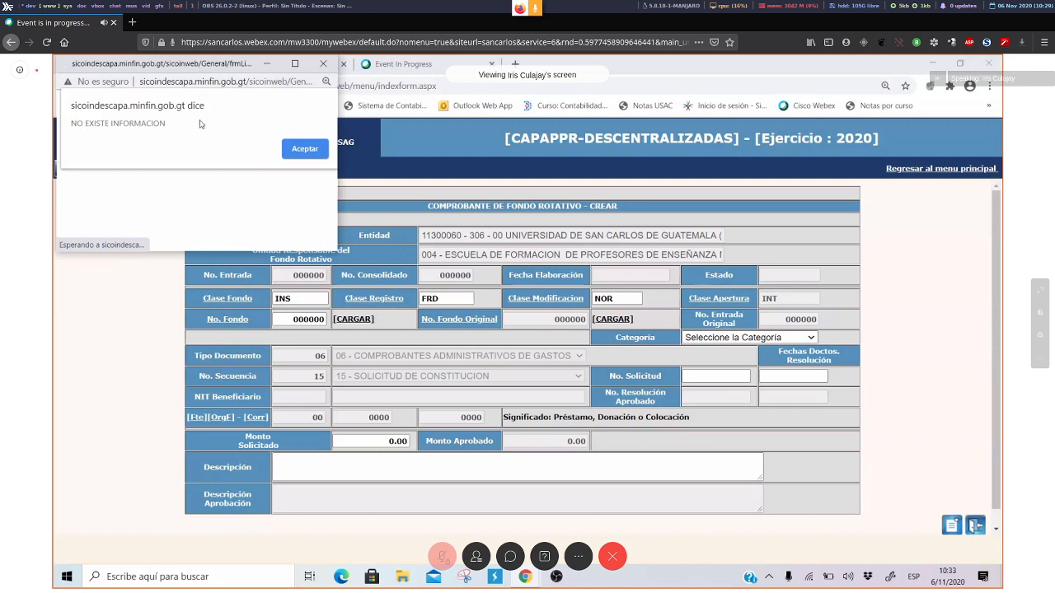
{"action": "left_click", "coordinate": [326, 119]}
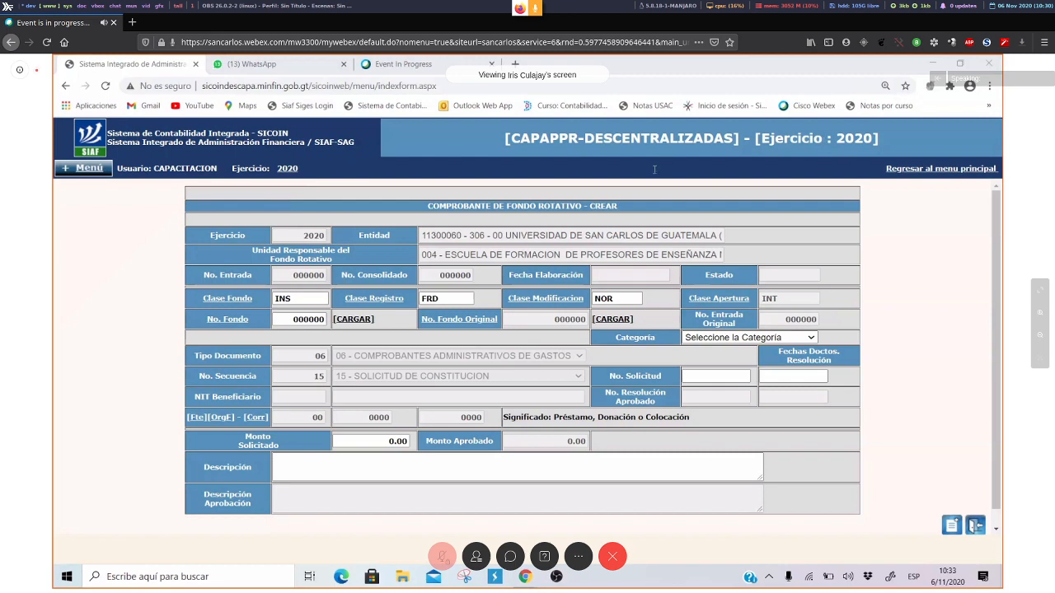
Step: Switch the executing unit to 704 - Finca San Julián and open the FR01 documents of responsible unit 001
{"action": "left_click", "coordinate": [91, 170]}
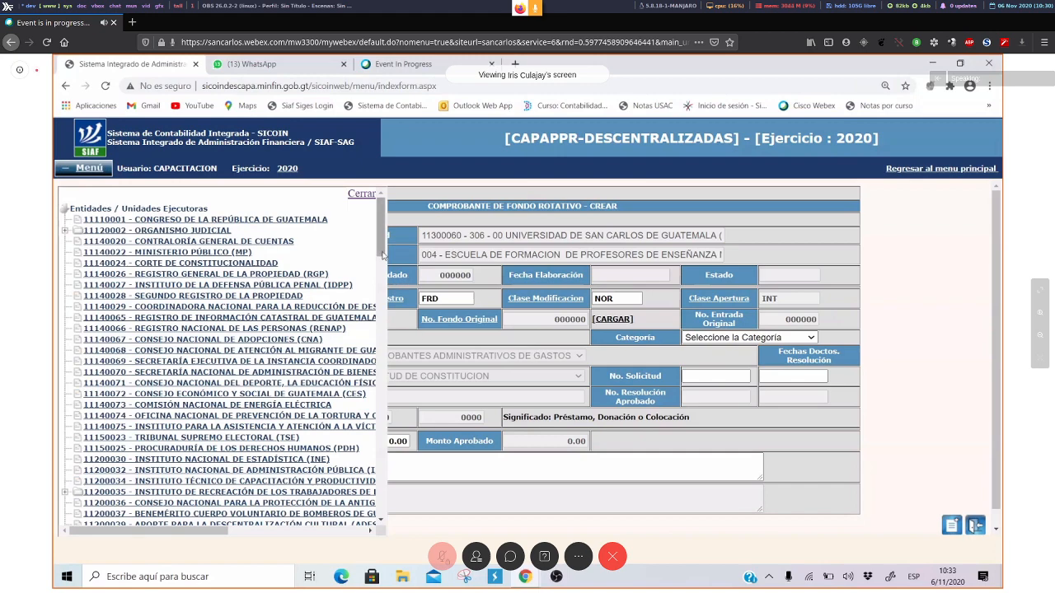
{"action": "left_click_drag", "start_coordinate": [380, 247], "coordinate": [378, 435]}
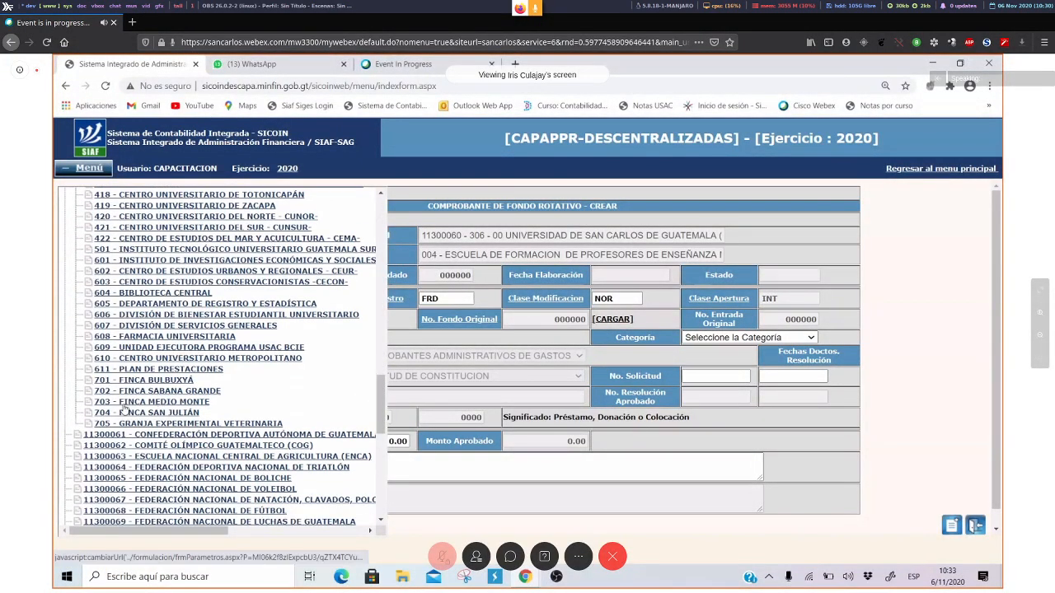
{"action": "left_click", "coordinate": [130, 420]}
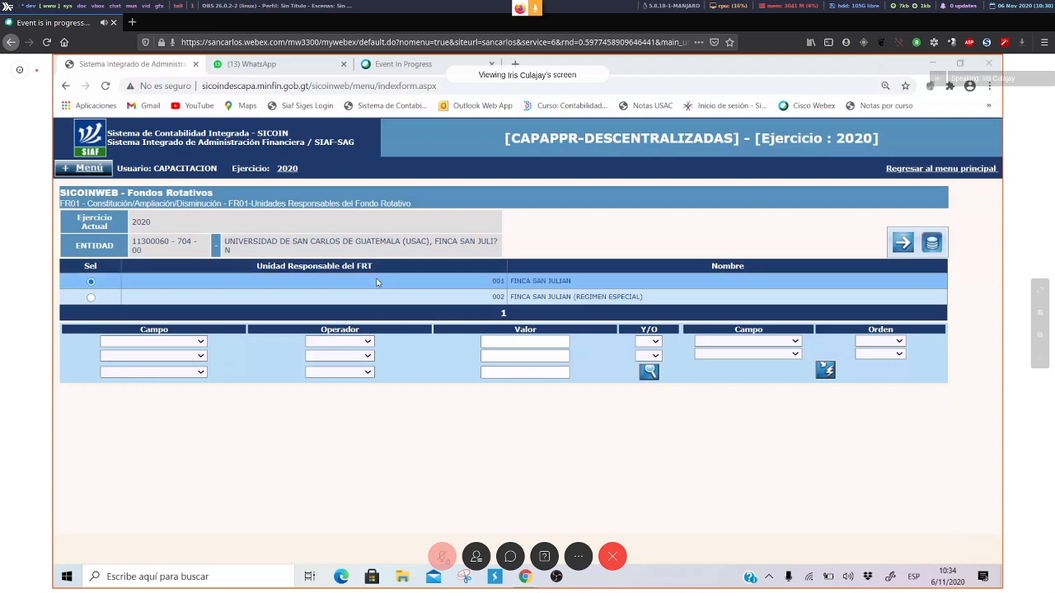
{"action": "left_click", "coordinate": [904, 249]}
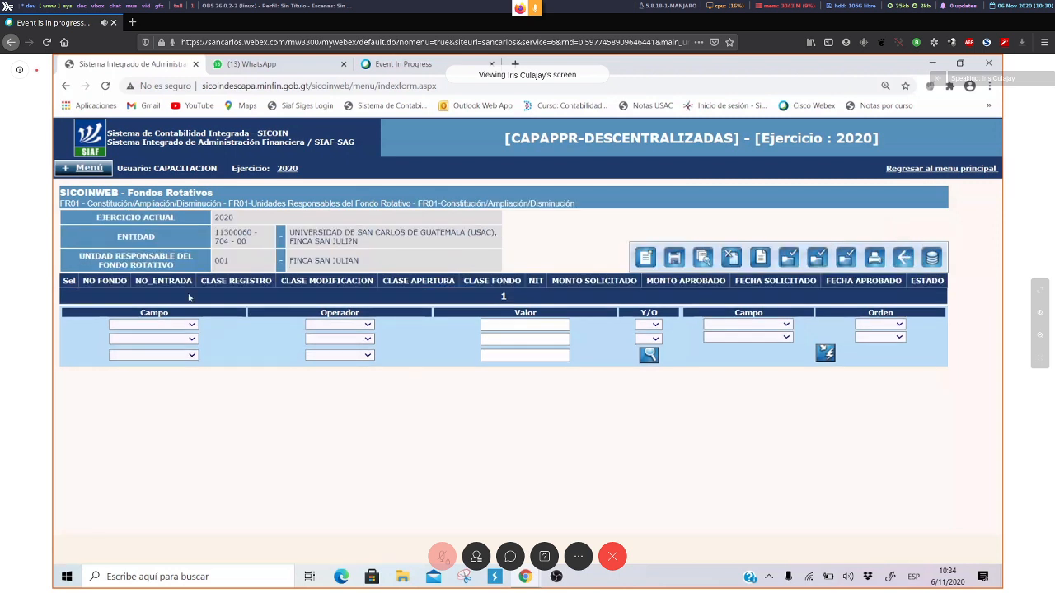
Step: Filter Finca San Julián's FR01 documents by CLASE REGISTRO Igual FRA and run the search
{"action": "left_click", "coordinate": [192, 325]}
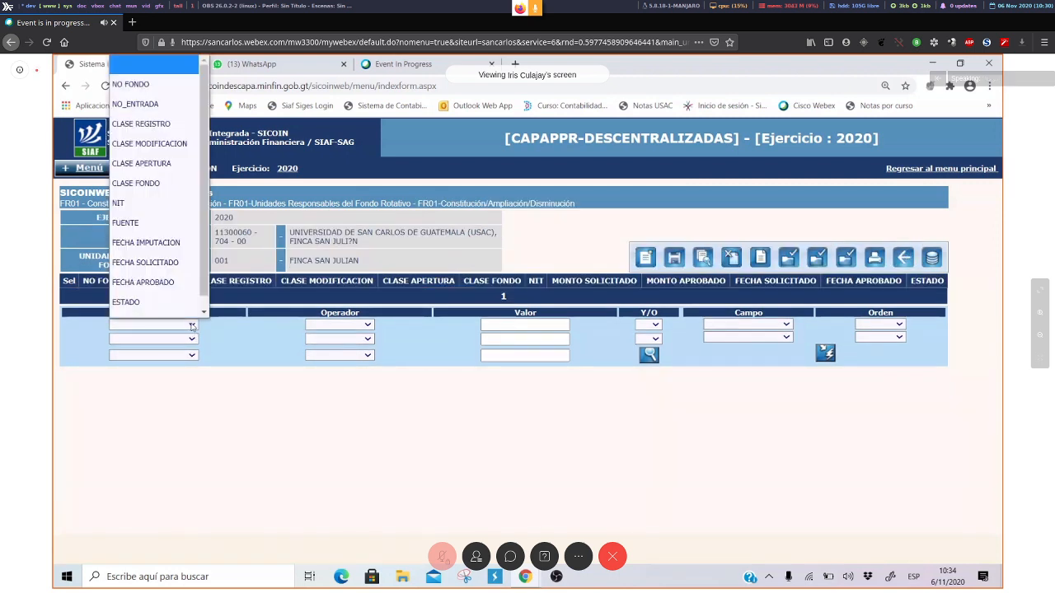
{"action": "left_click", "coordinate": [148, 122]}
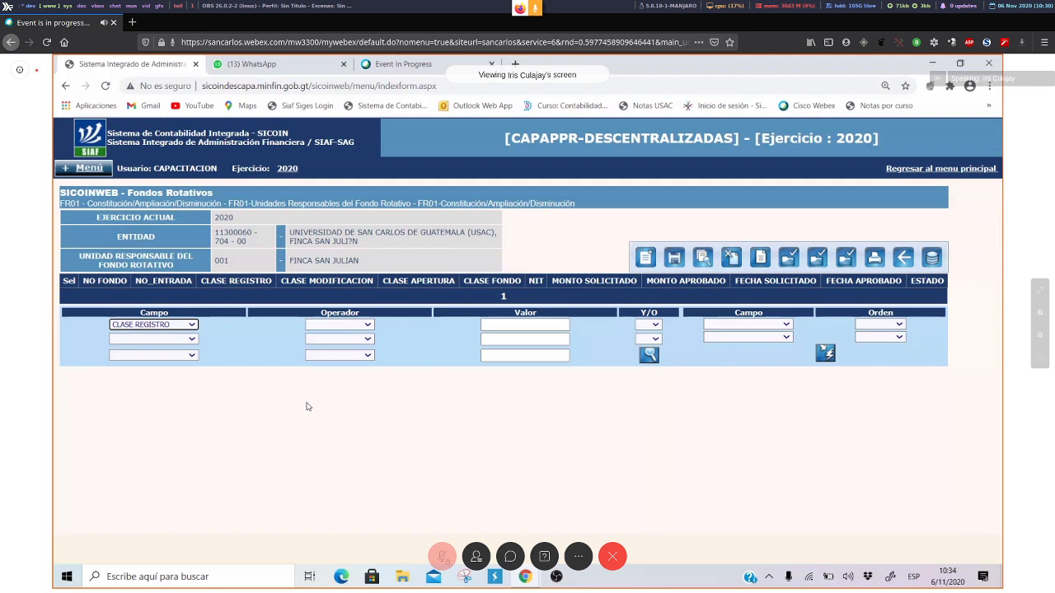
{"action": "left_click", "coordinate": [359, 324]}
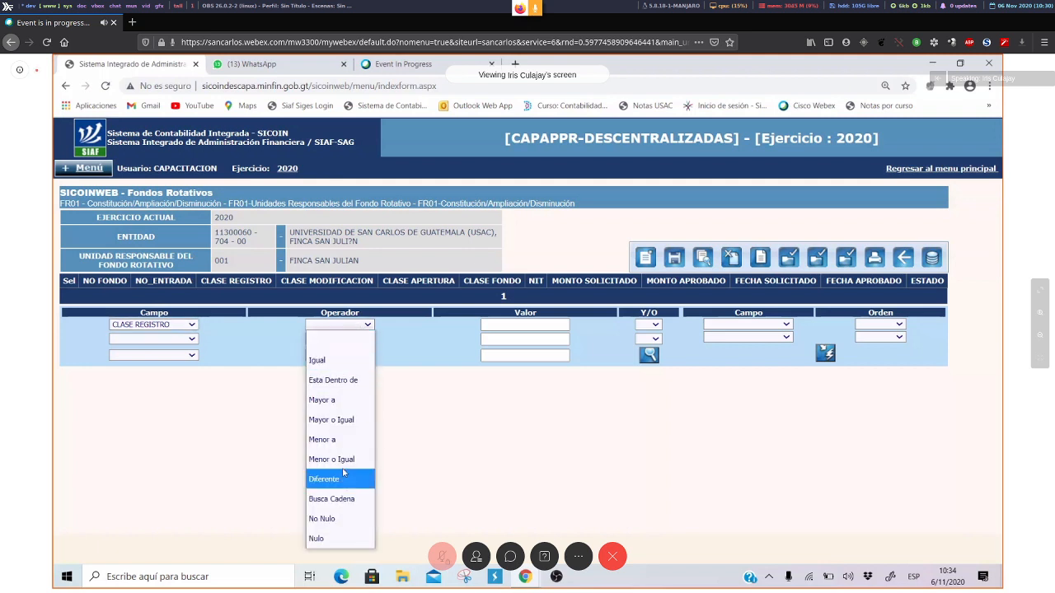
{"action": "left_click", "coordinate": [344, 360]}
{"action": "left_click", "coordinate": [510, 327]}
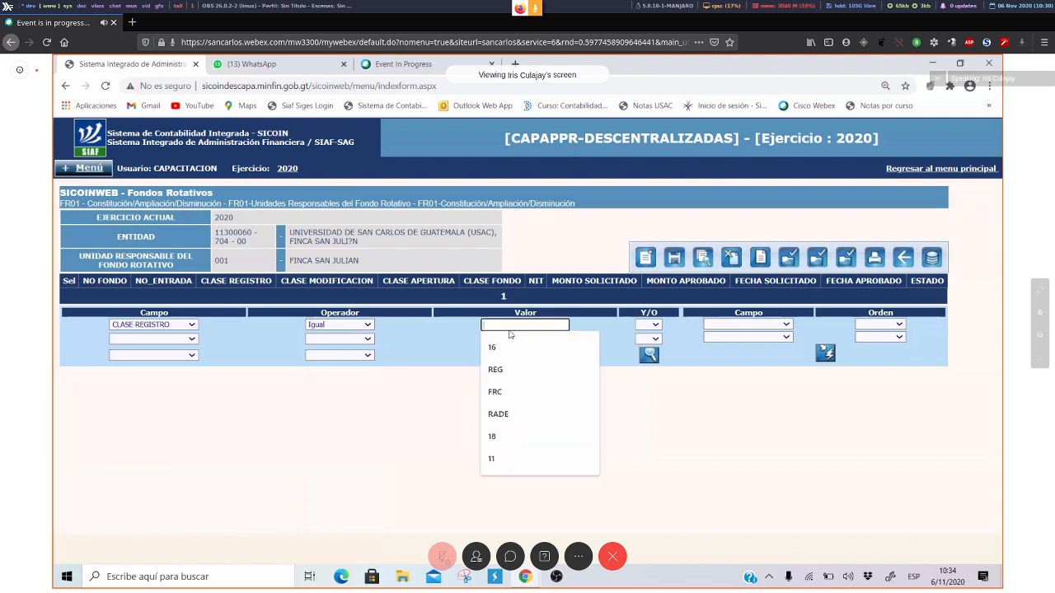
{"action": "type", "text": "FRA"}
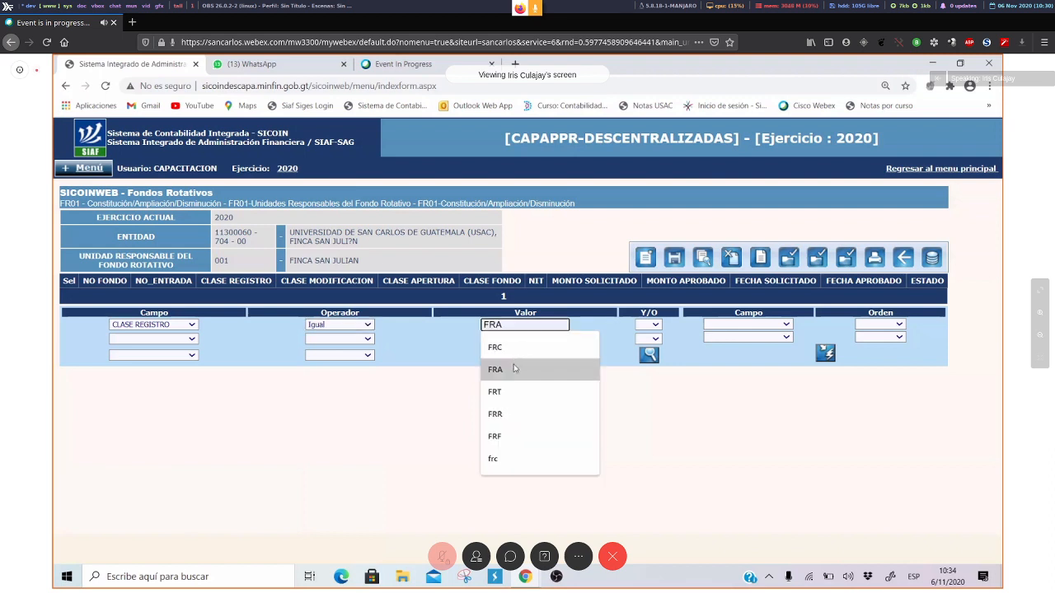
{"action": "left_click", "coordinate": [512, 367]}
{"action": "left_click", "coordinate": [650, 355]}
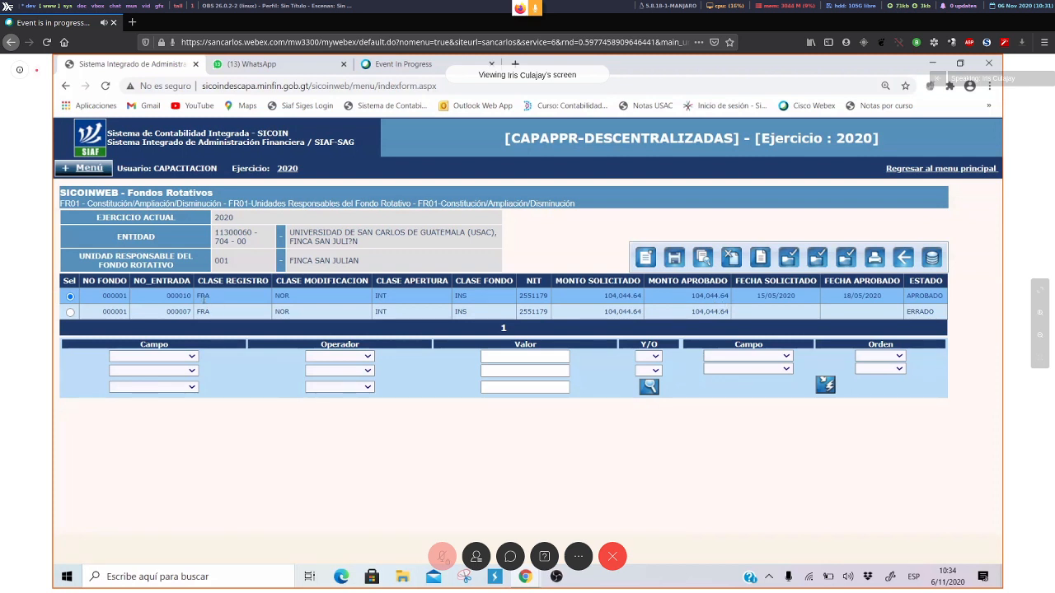
Step: Reset Finca San Julián's FR01 document list and search it again for CLASE REGISTRO Igual FRA
{"action": "left_click", "coordinate": [934, 258]}
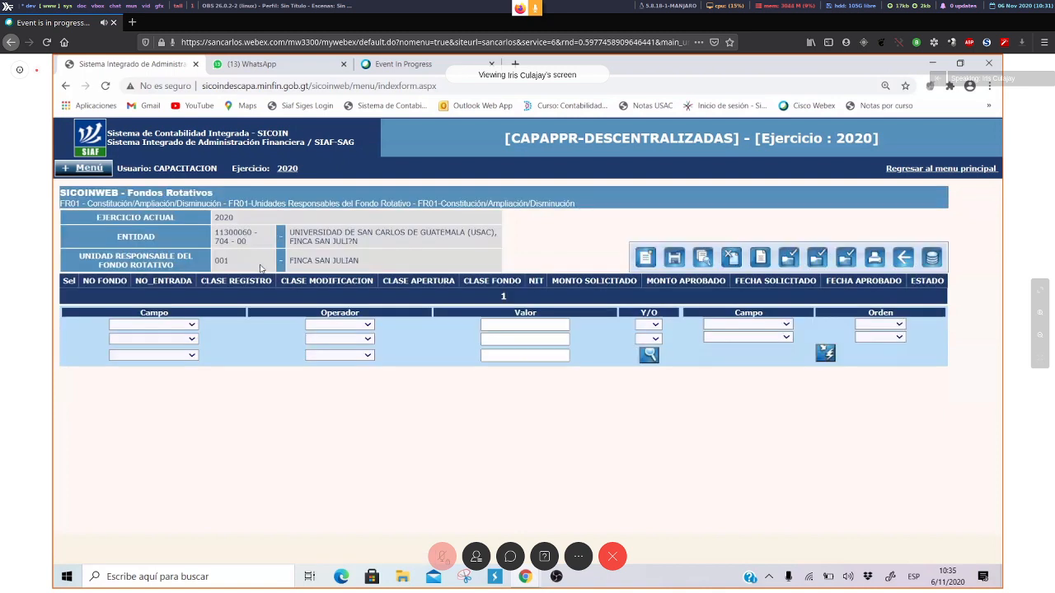
{"action": "left_click", "coordinate": [191, 326]}
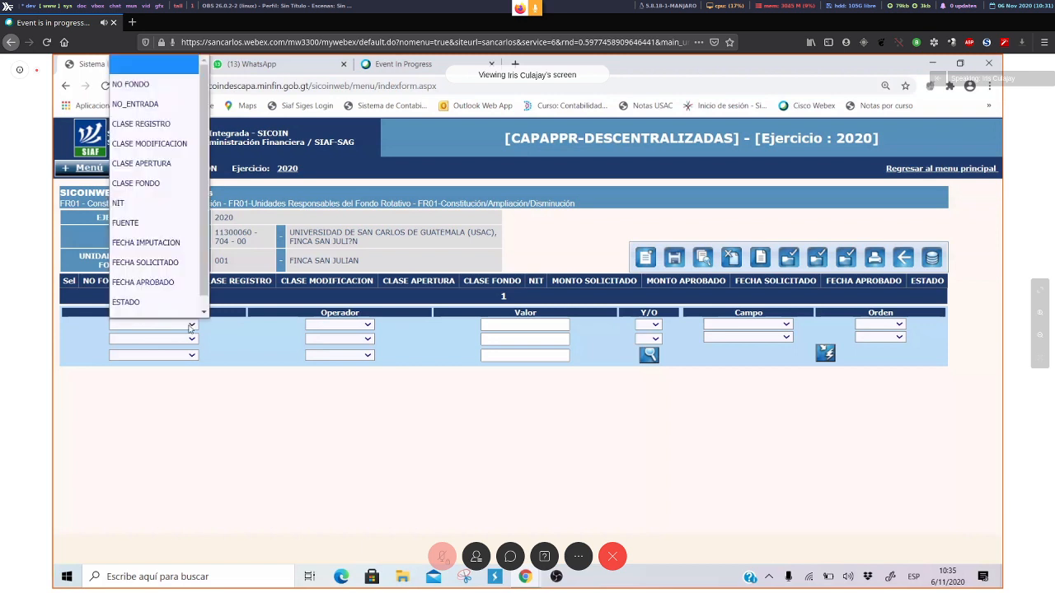
{"action": "key", "text": "Down"}
{"action": "key", "text": "Down"}
{"action": "key", "text": "Return"}
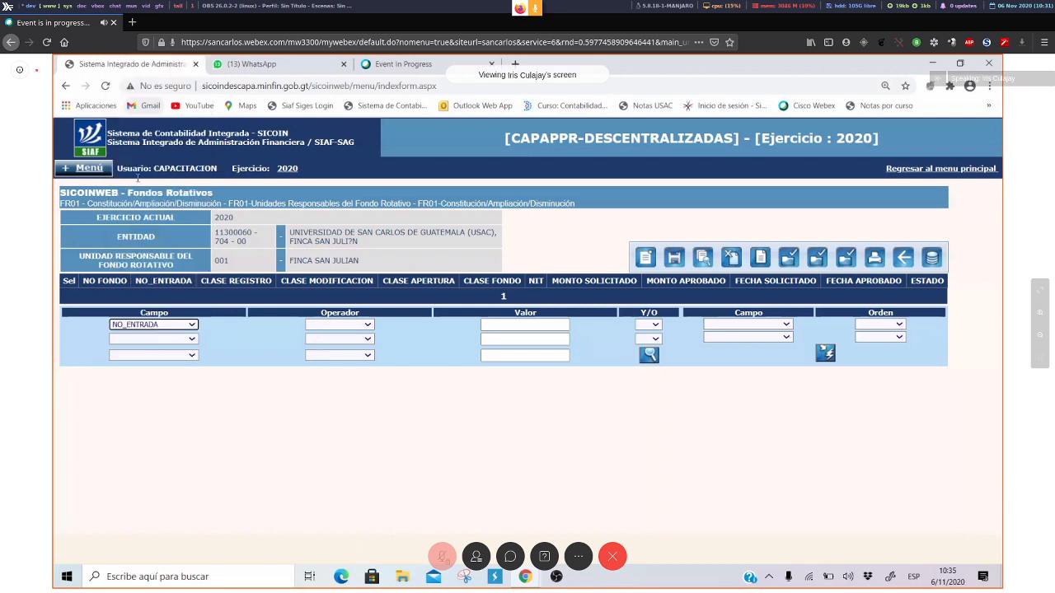
{"action": "left_click", "coordinate": [162, 326]}
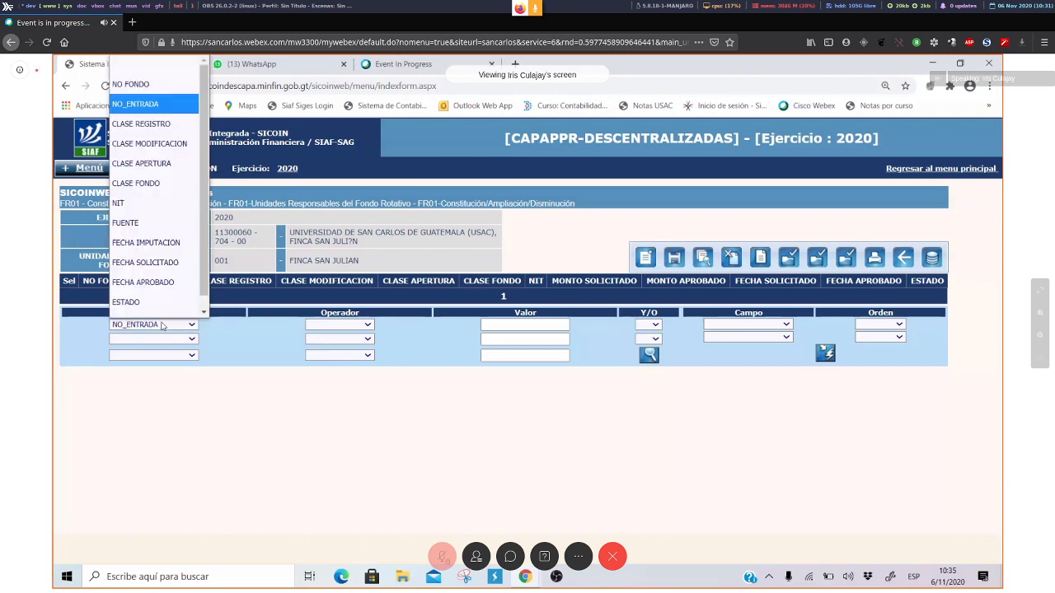
{"action": "left_click", "coordinate": [152, 124]}
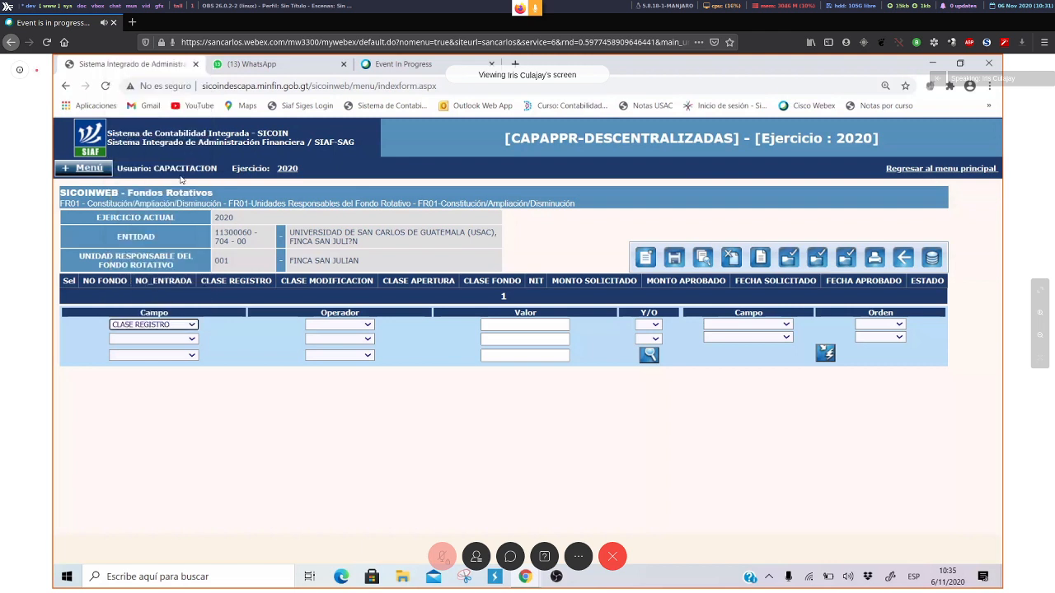
{"action": "left_click", "coordinate": [339, 324]}
{"action": "left_click", "coordinate": [354, 360]}
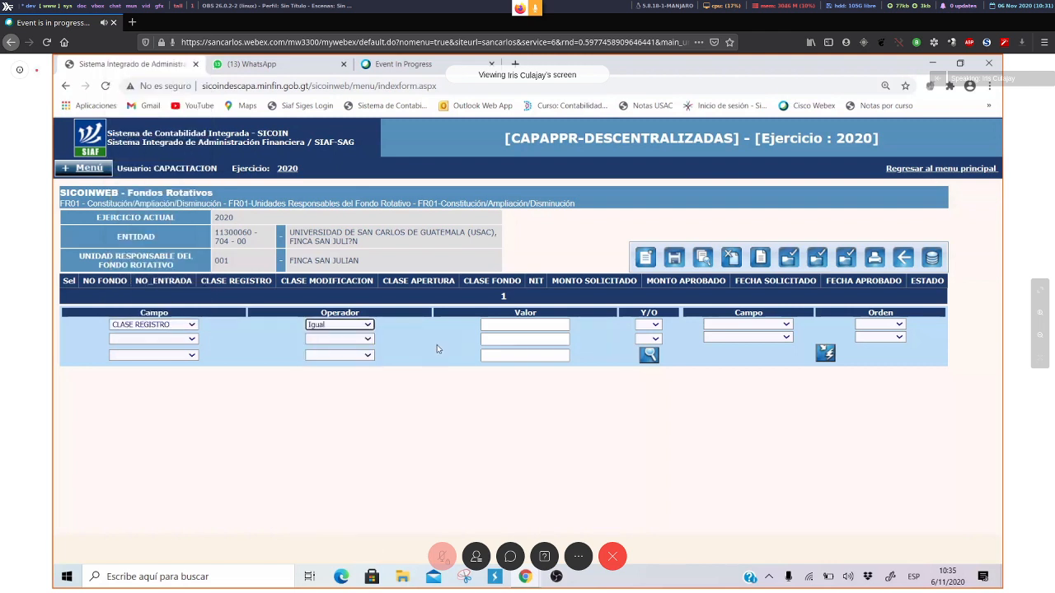
{"action": "left_click", "coordinate": [526, 324]}
{"action": "type", "text": "FRA"}
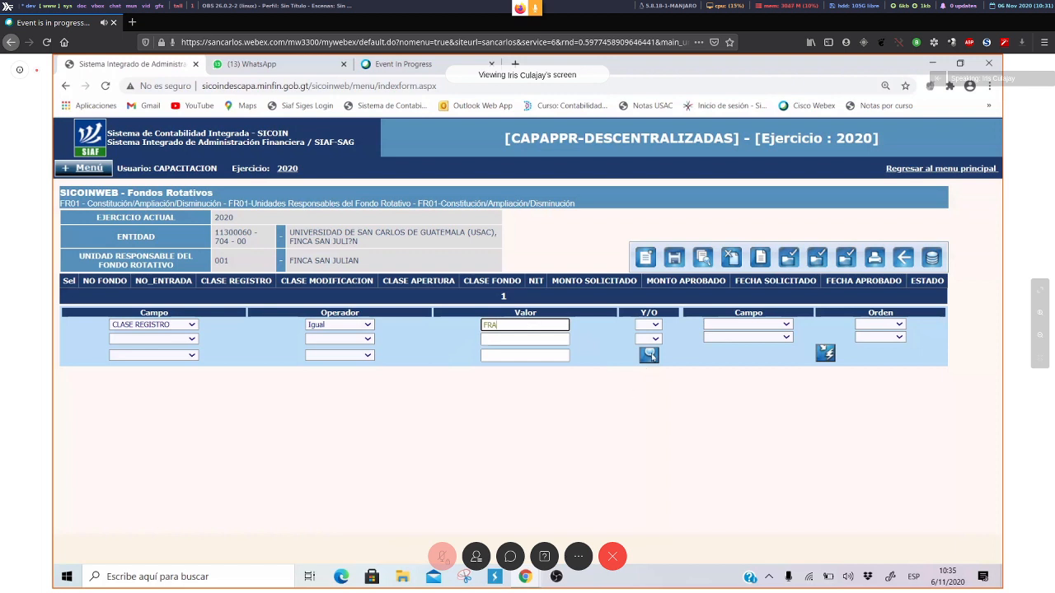
{"action": "left_click", "coordinate": [650, 355]}
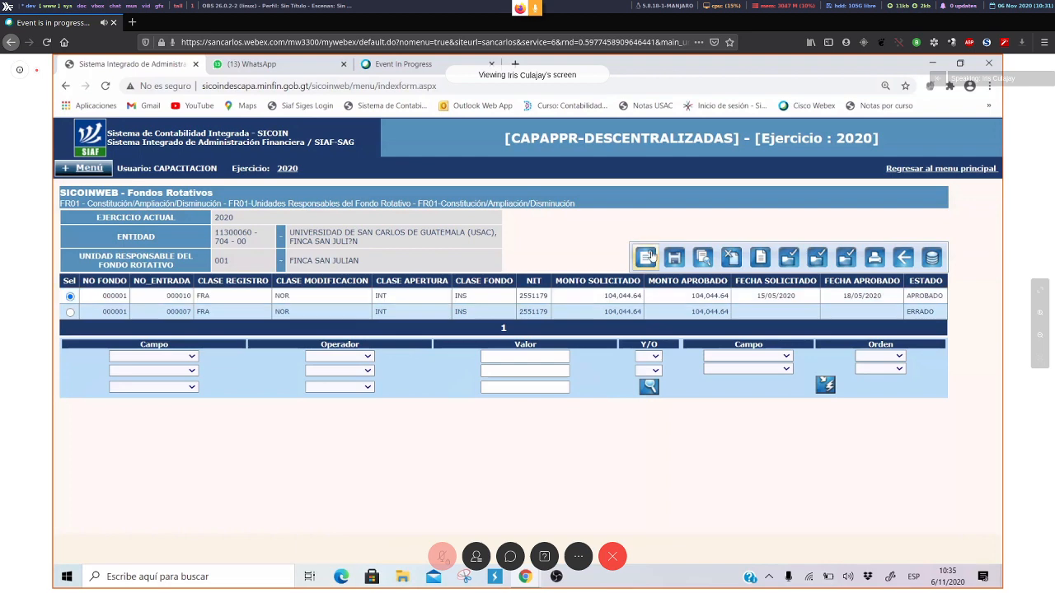
Step: Open the approved revolving-fund voucher of Finca San Julián and review its details down to the approval description
{"action": "left_click", "coordinate": [701, 258]}
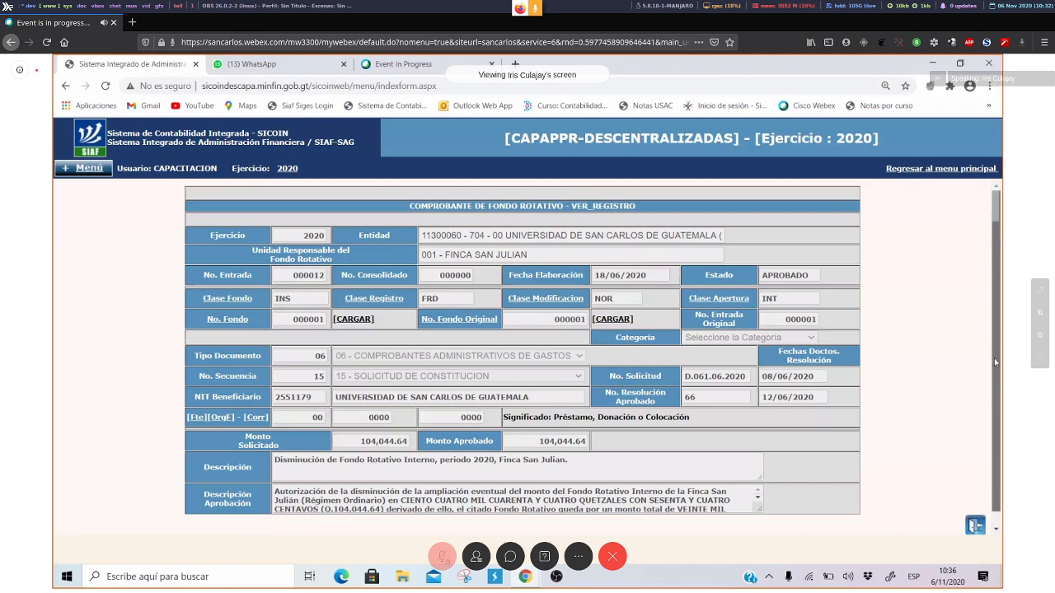
{"action": "scroll", "coordinate": [994, 358], "scroll_direction": "down", "scroll_amount": 1}
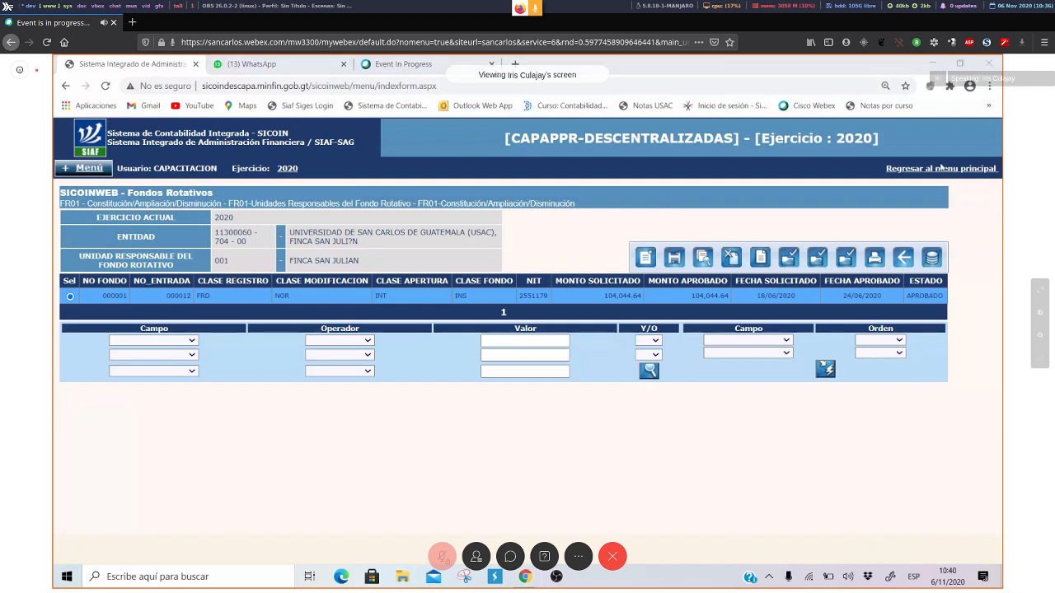
Step: Return to the main menu, open FR03 - Rendición/Rendición Final and browse USAC's executing units for Finca San Julián
{"action": "left_click", "coordinate": [945, 173]}
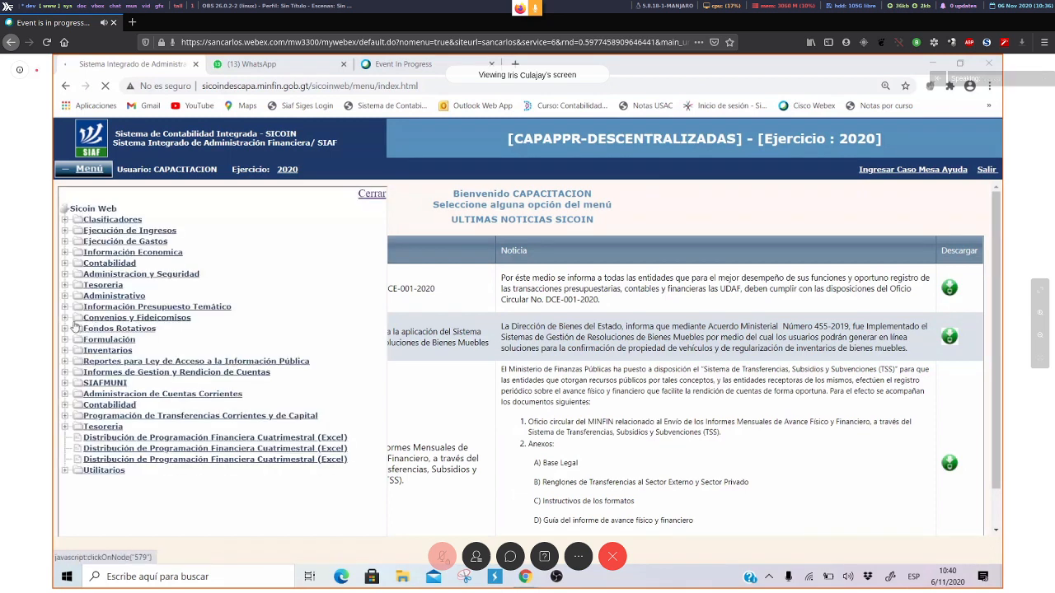
{"action": "left_click", "coordinate": [65, 330]}
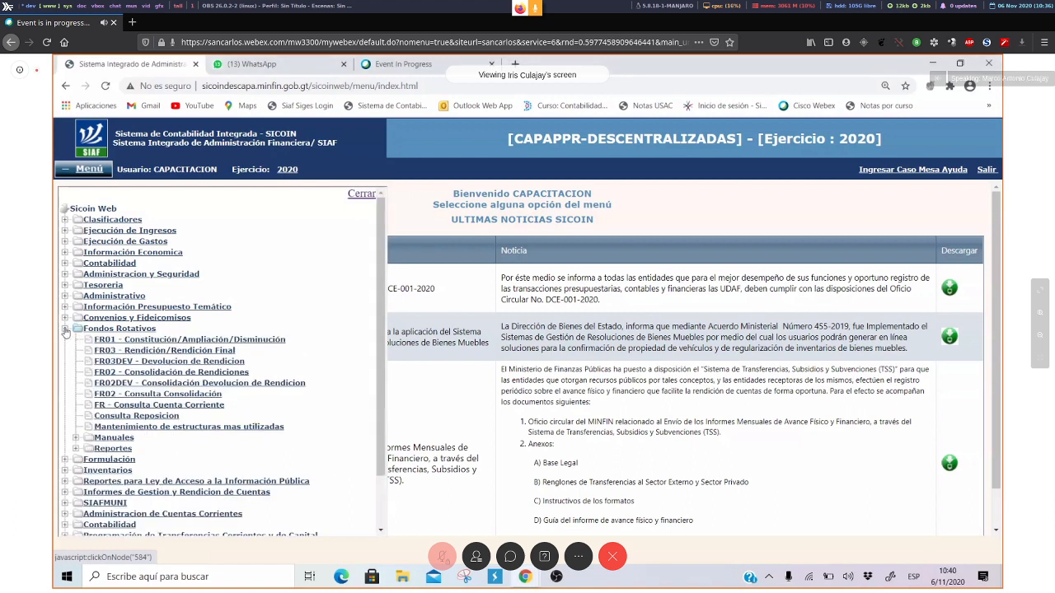
{"action": "left_click", "coordinate": [156, 353]}
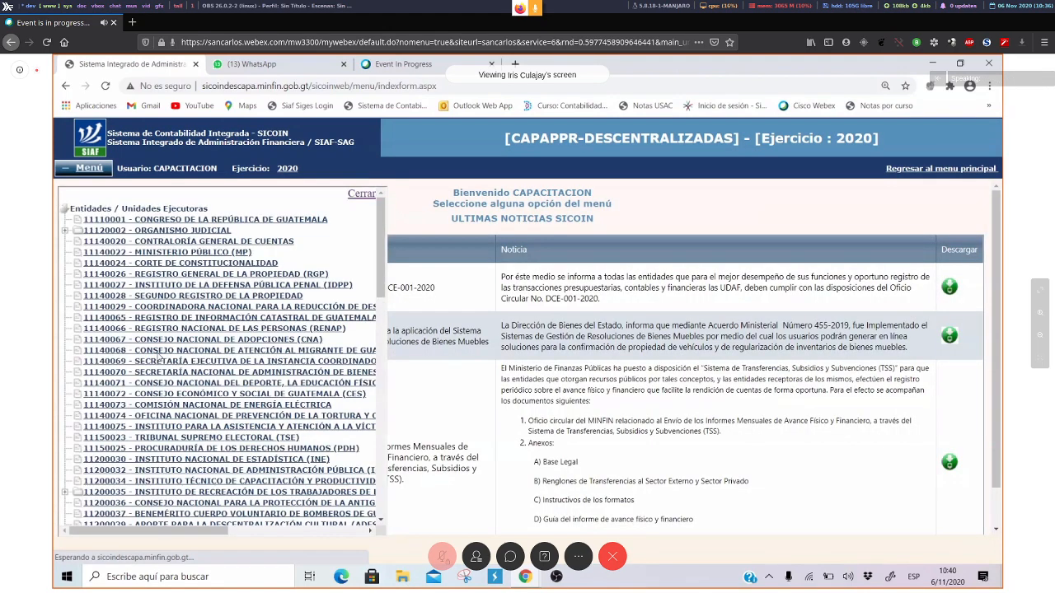
{"action": "left_click_drag", "start_coordinate": [379, 249], "coordinate": [389, 380]}
{"action": "left_click", "coordinate": [65, 259]}
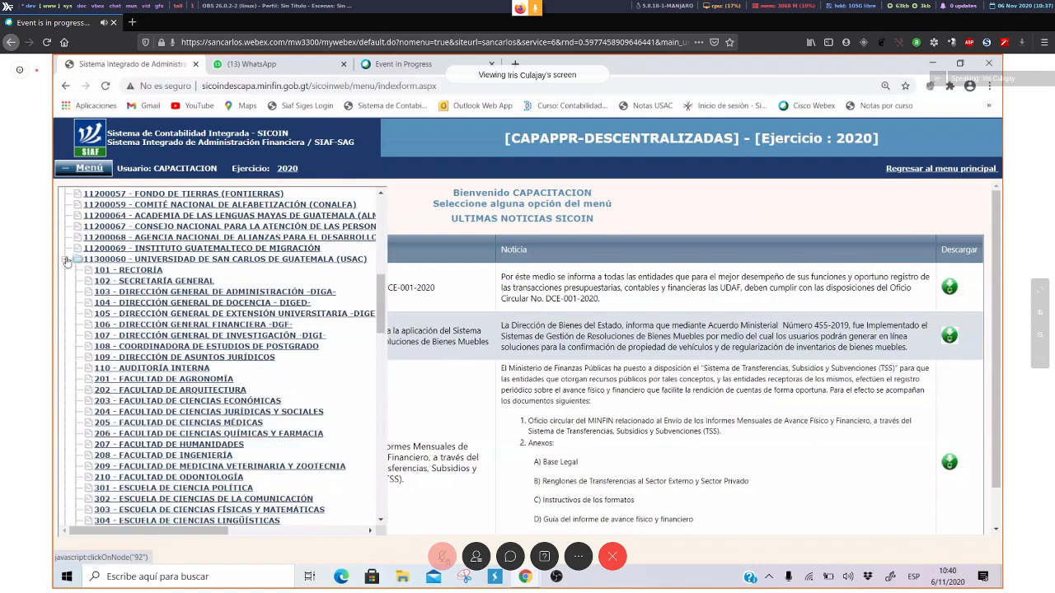
{"action": "left_click_drag", "start_coordinate": [381, 305], "coordinate": [383, 413]}
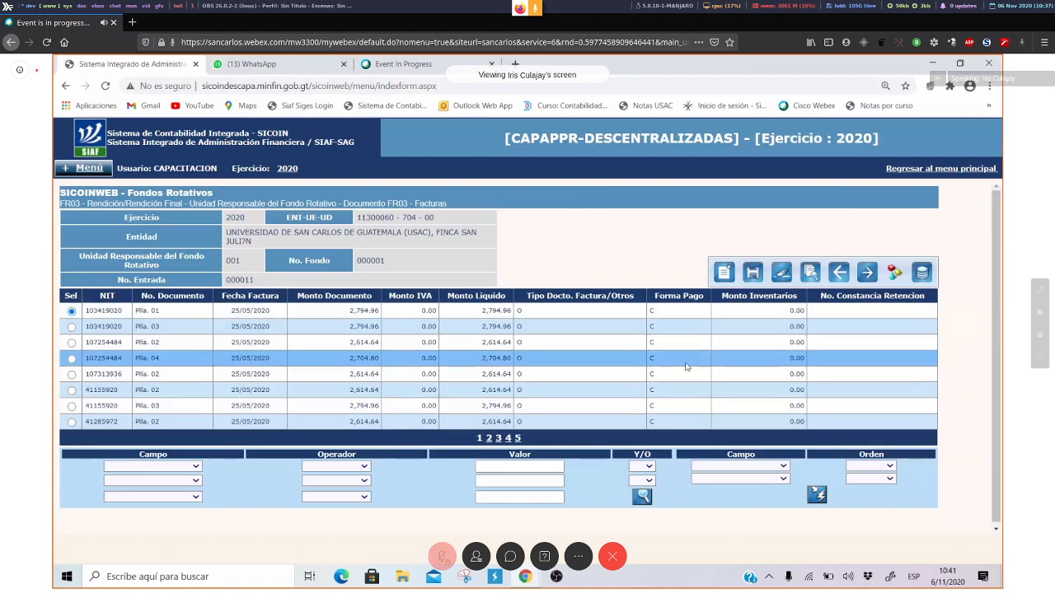
Step: Look through pages 4 and 5 of the Facturas list in Finca San Julián's FR03 document 000011
{"action": "left_click", "coordinate": [508, 439]}
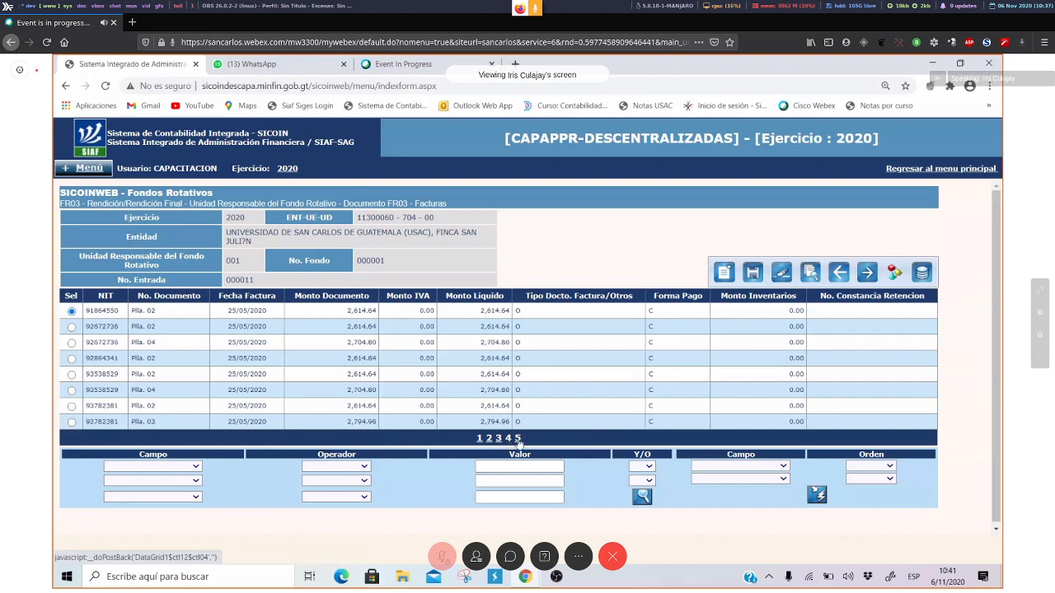
{"action": "left_click", "coordinate": [517, 439]}
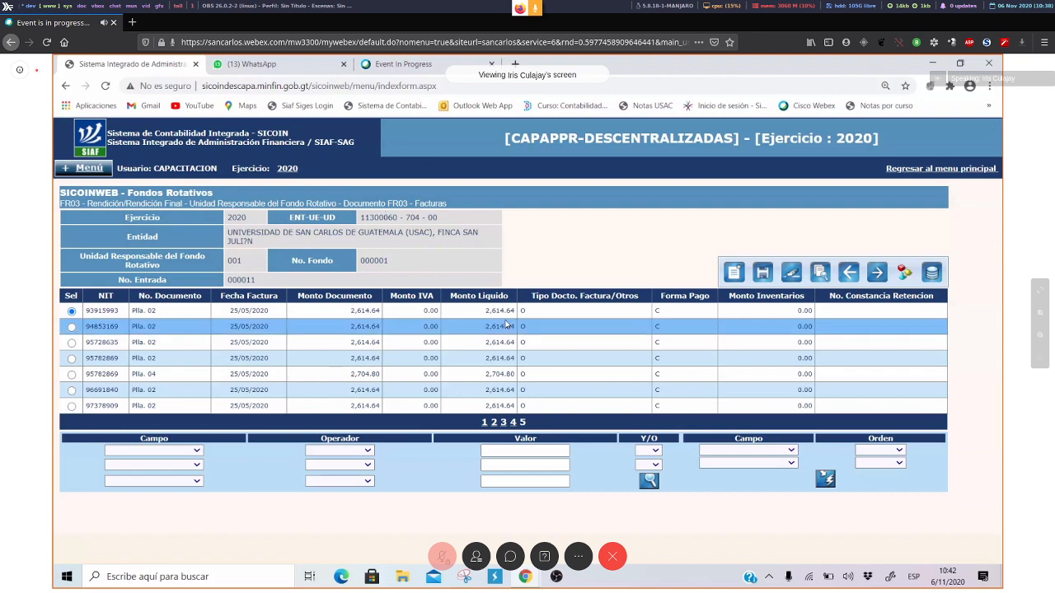
Step: Open FR - Consulta Cuenta Corriente from Fondos Rotativos for USAC's executing unit 102 - Secretaría General
{"action": "left_click", "coordinate": [910, 171]}
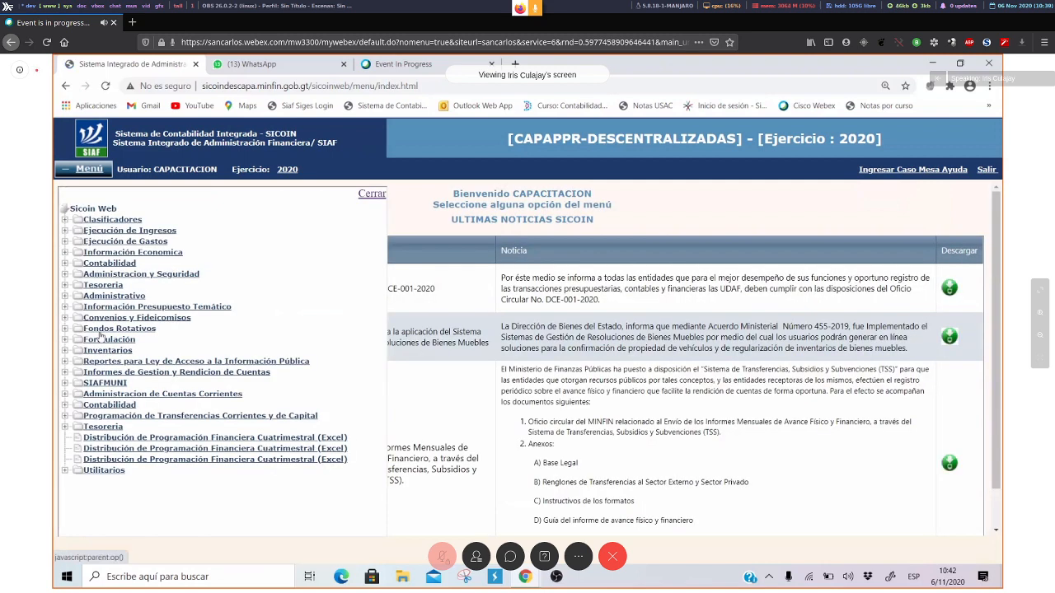
{"action": "left_click", "coordinate": [66, 329]}
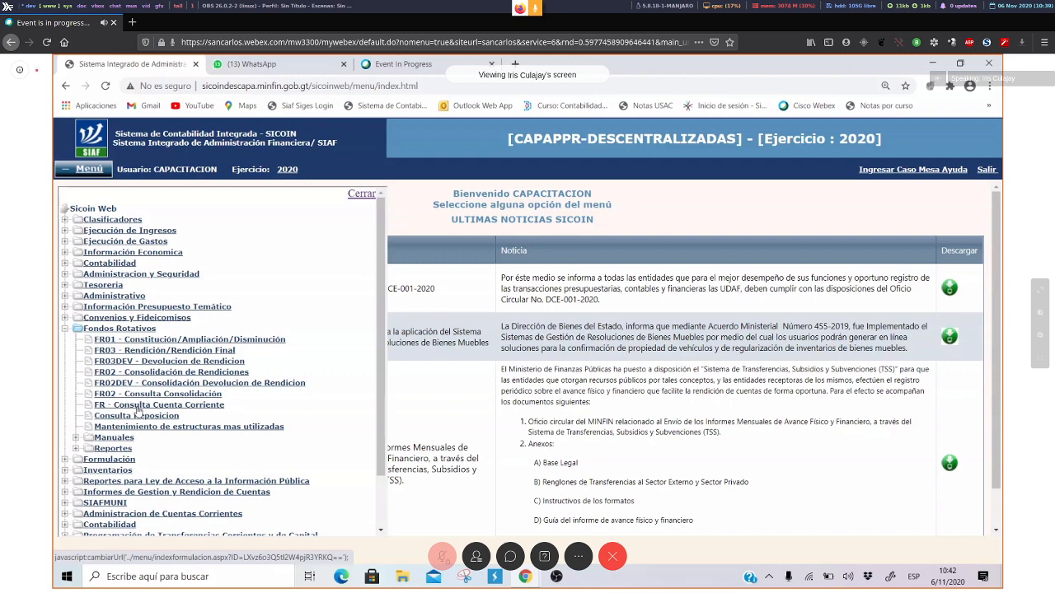
{"action": "left_click", "coordinate": [139, 411]}
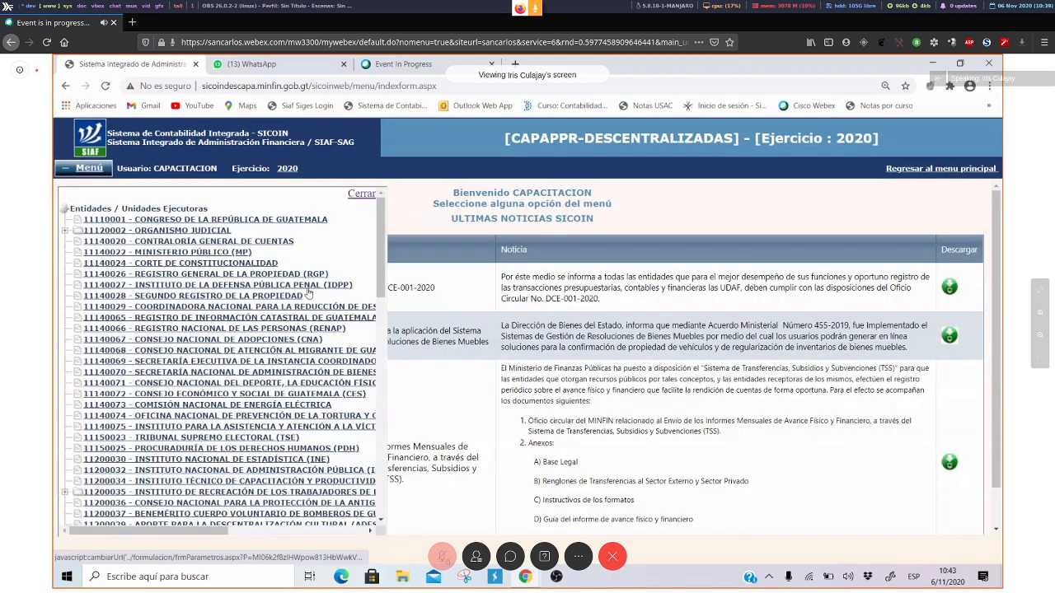
{"action": "scroll", "coordinate": [69, 305], "scroll_direction": "down", "scroll_amount": 6}
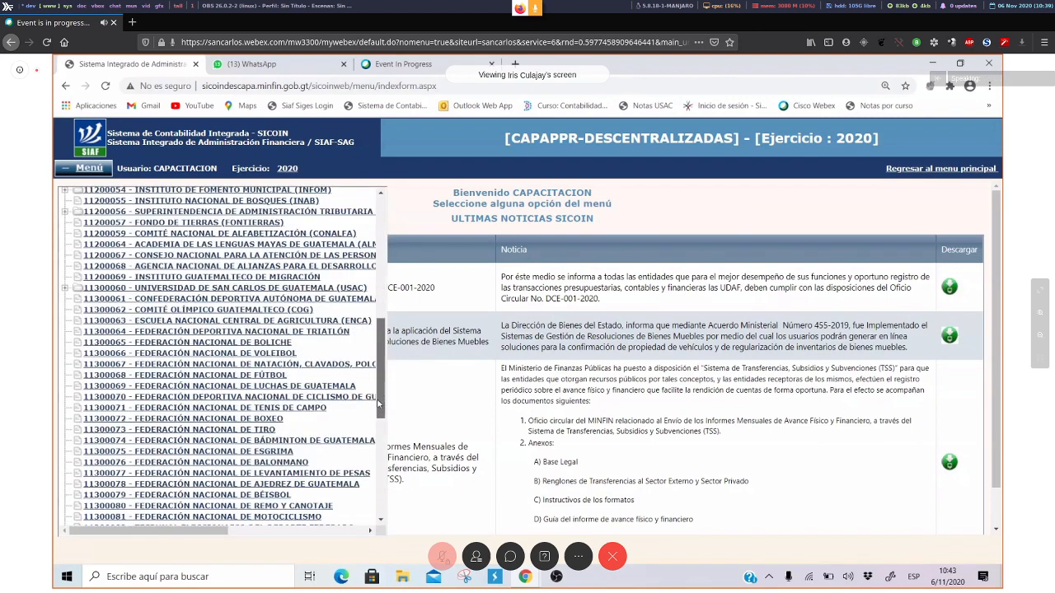
{"action": "left_click", "coordinate": [66, 286]}
{"action": "left_click", "coordinate": [123, 306]}
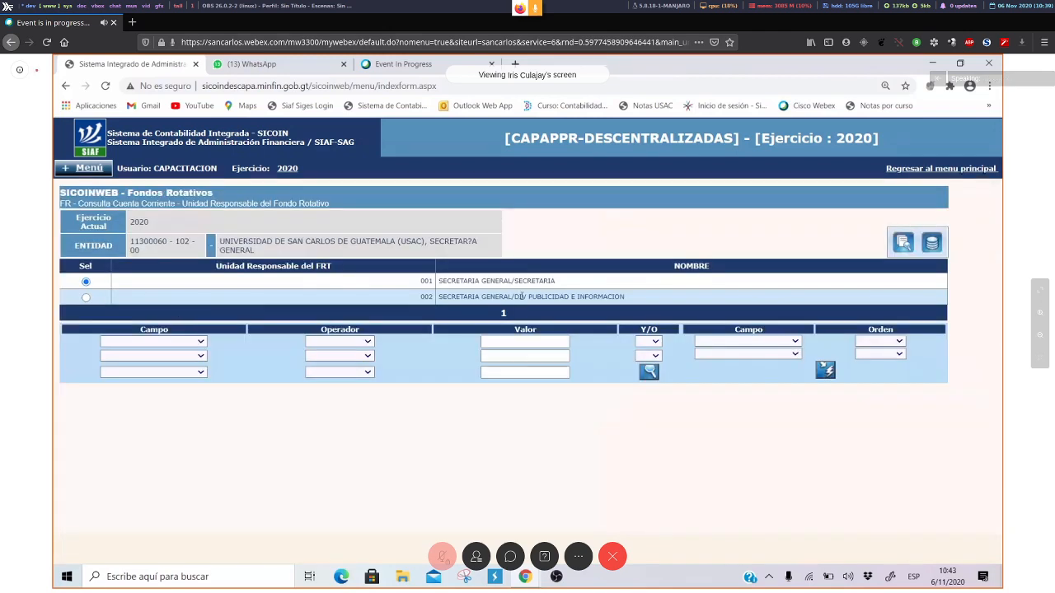
Step: Open the fund query of responsible unit 001 and set NO_FONDO to 01 - FONDO INSTITUCIONAL
{"action": "left_click", "coordinate": [903, 242]}
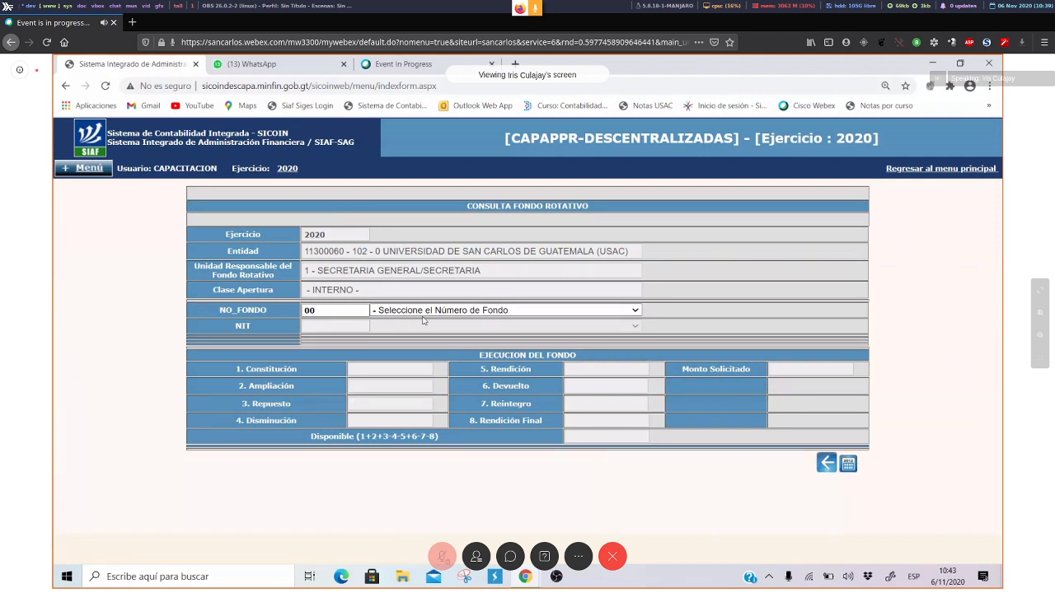
{"action": "left_click", "coordinate": [439, 314]}
{"action": "left_click", "coordinate": [439, 345]}
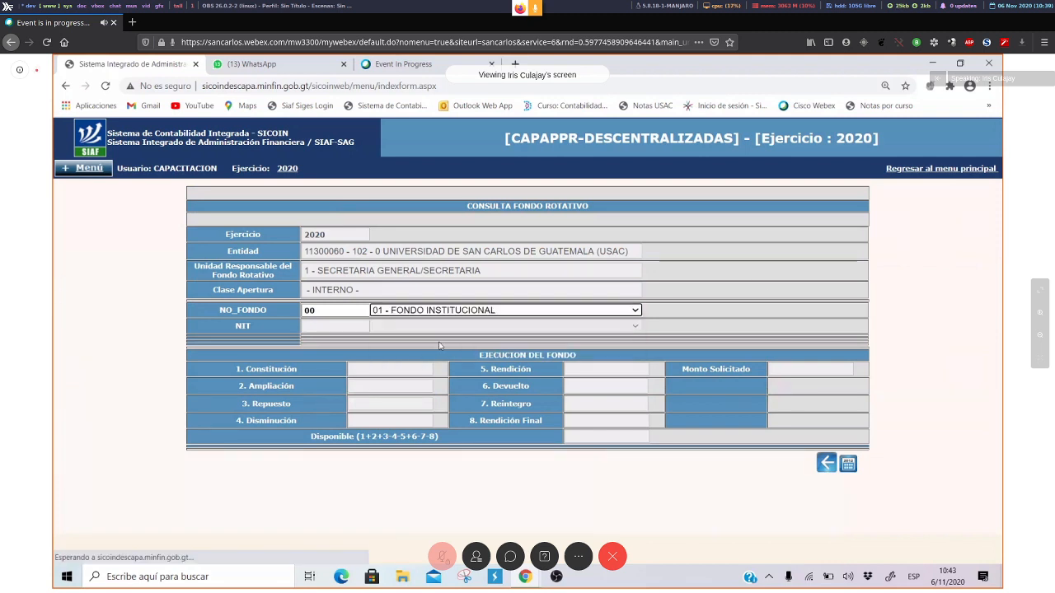